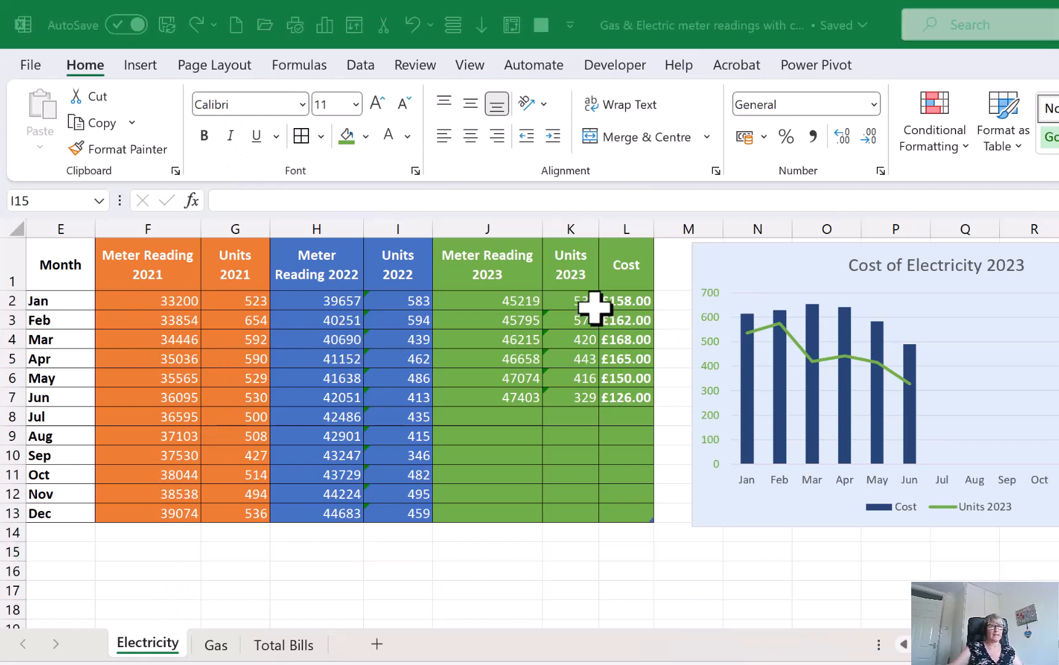
Review the 2023 units and cost columns on the Electricity and Gas sheets
mouse_move(584, 222)
mouse_down()
mouse_move(650, 442)
mouse_move(685, 478)
mouse_move(707, 466)
mouse_up()
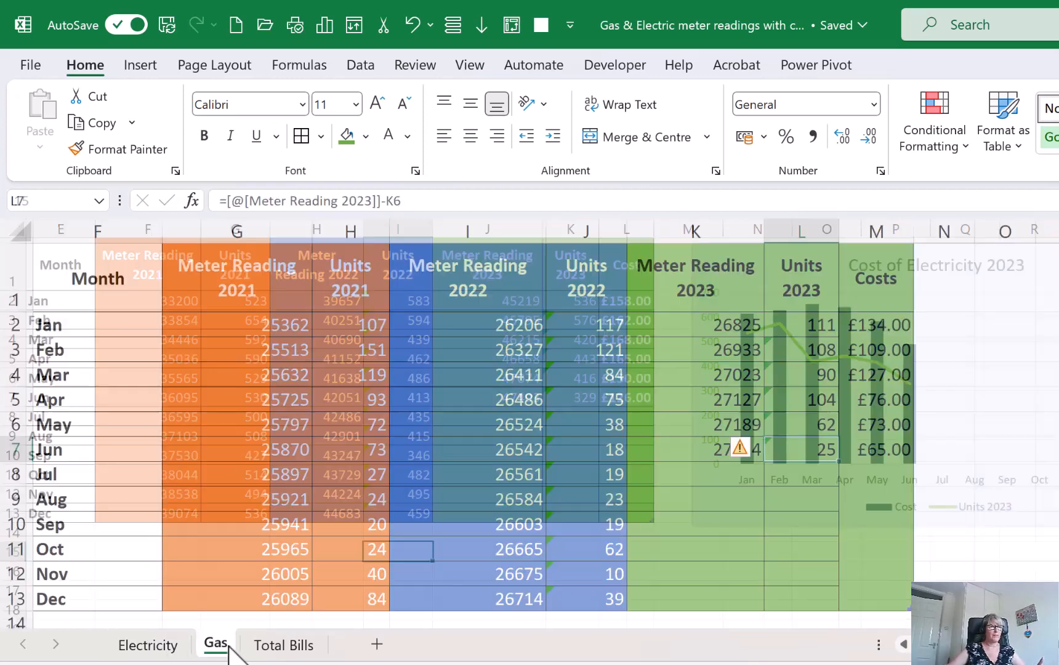
click(215, 644)
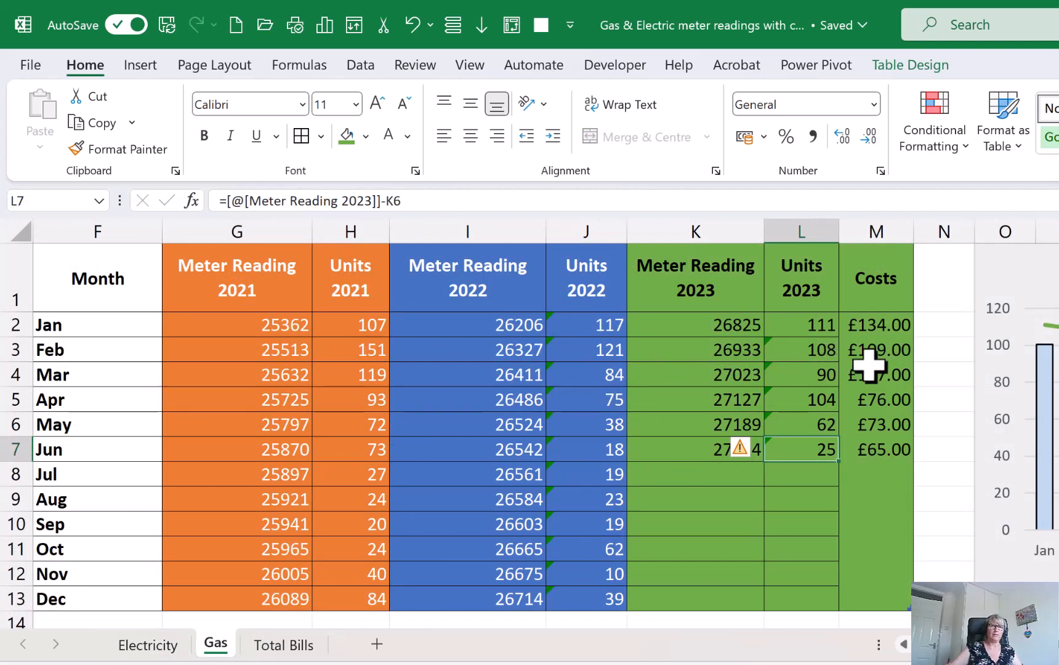
drag(800, 229, 981, 518)
key(Escape)
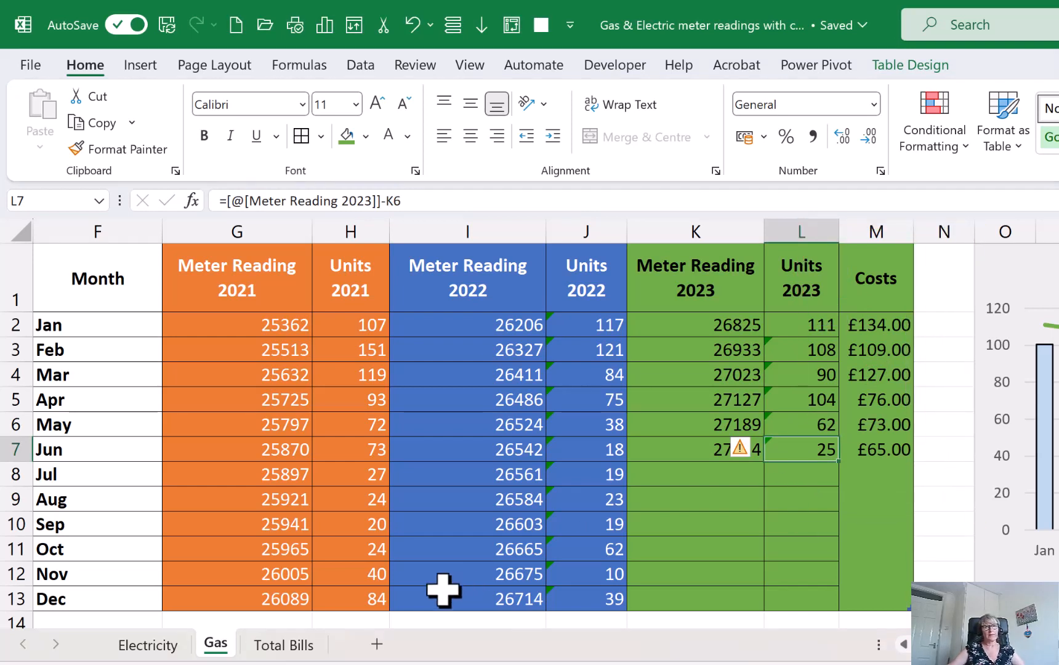
Examine the Total Bills sheet, inspecting the October total, the June electricity cost and the January water cost
click(308, 646)
click(288, 576)
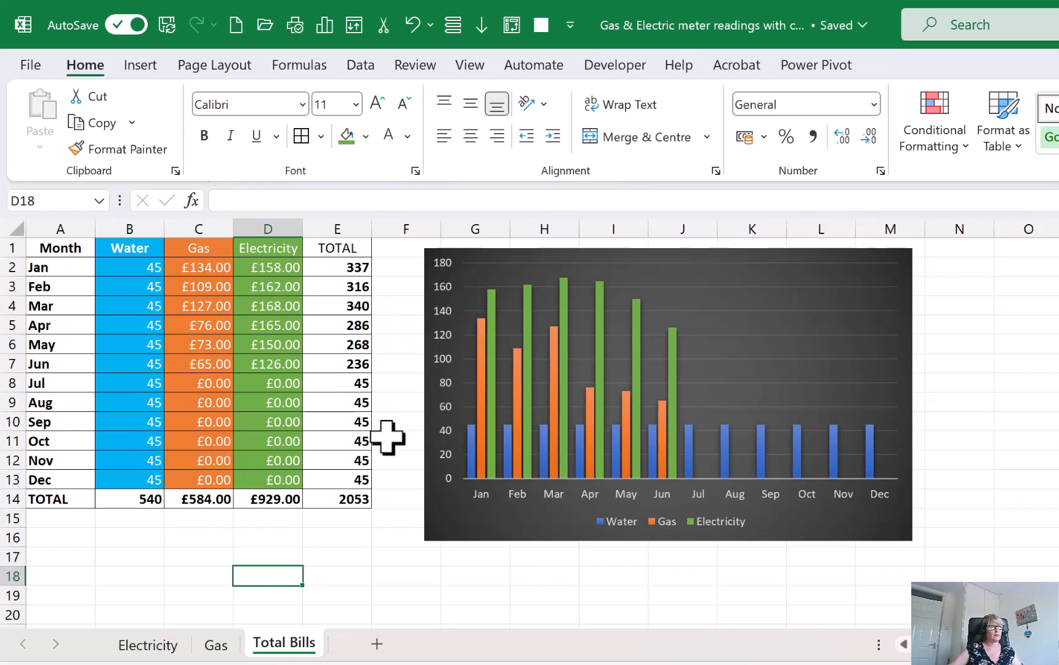
click(360, 441)
scroll(378, 450, up, 1)
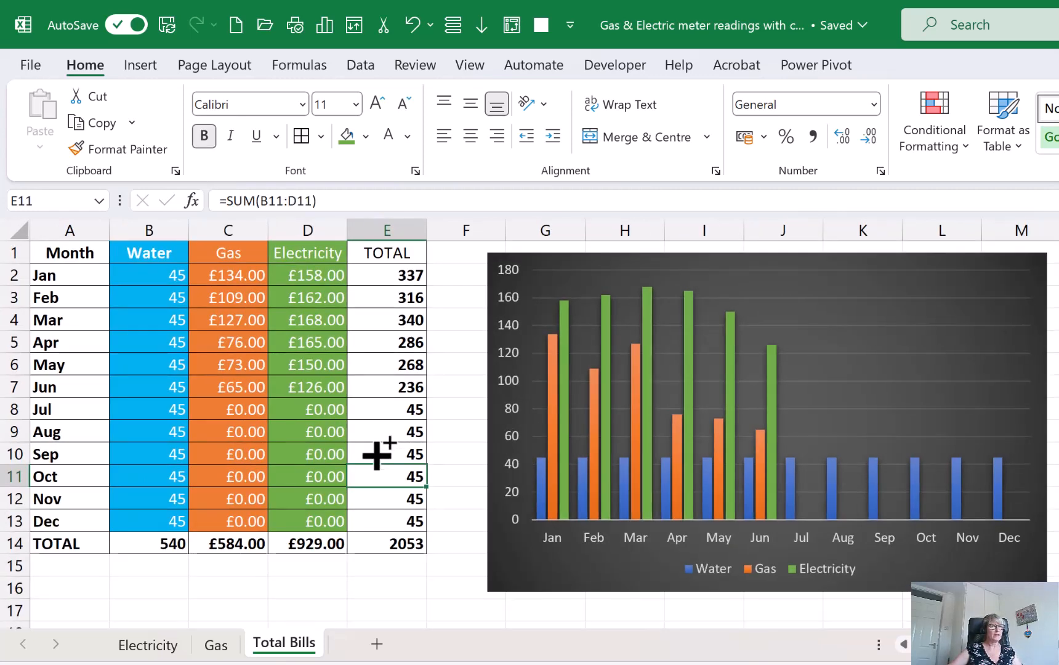
click(277, 390)
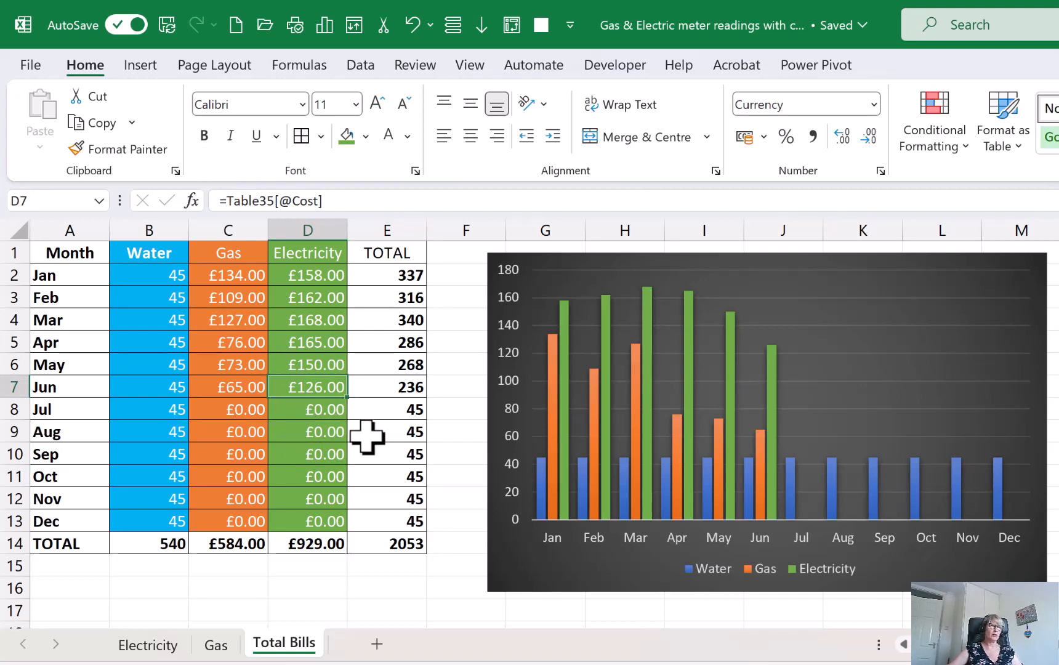
scroll(363, 431, down, 3)
scroll(360, 429, up, 3)
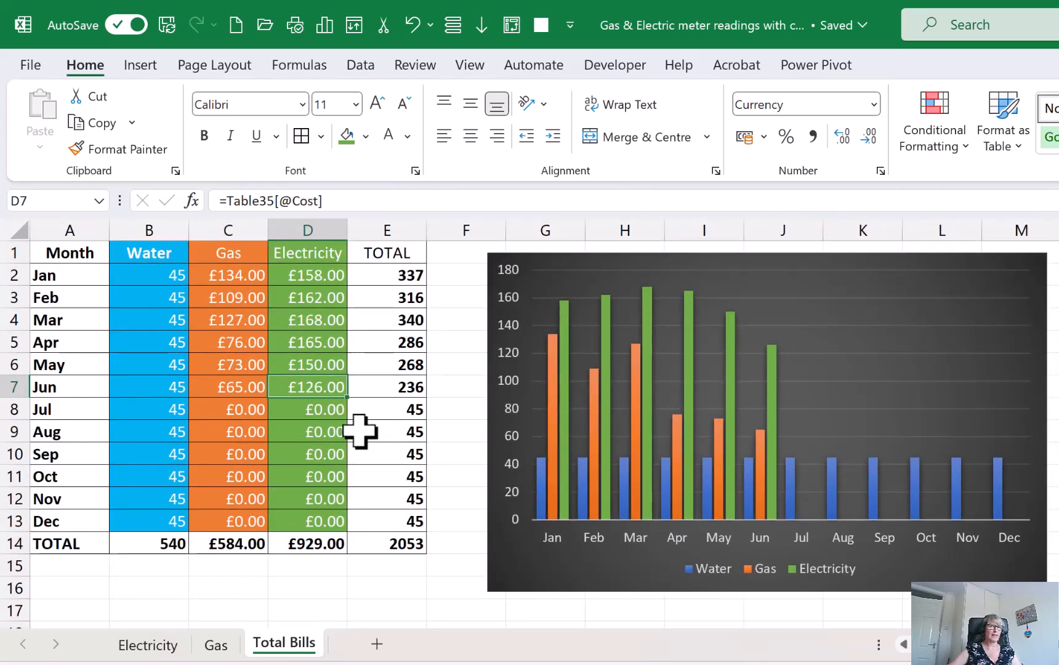
scroll(360, 430, down, 2)
scroll(360, 429, up, 2)
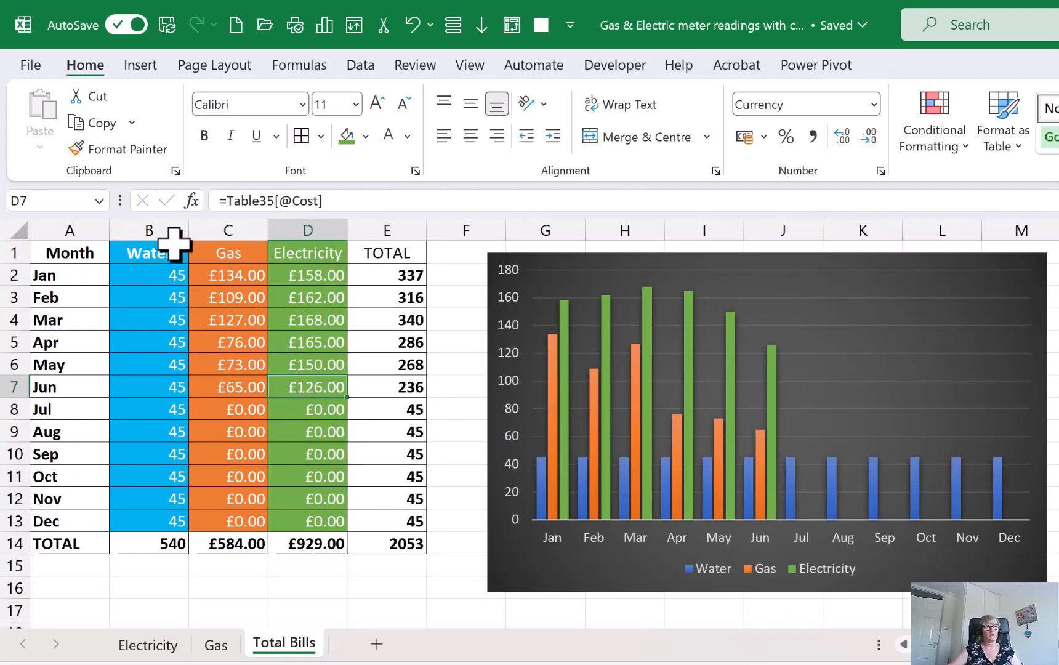
click(161, 274)
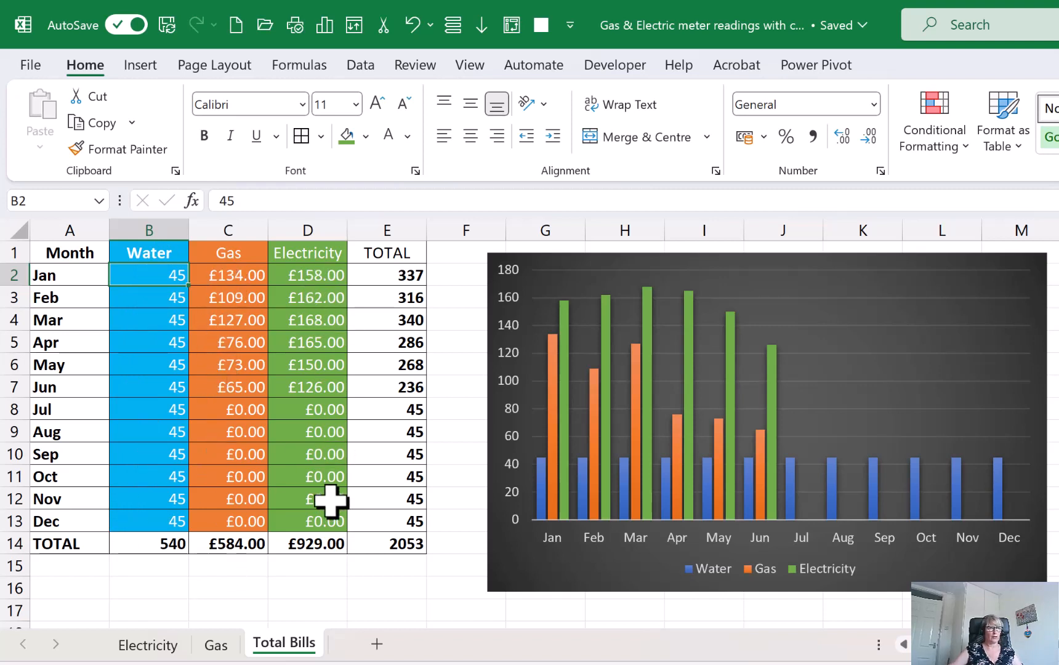
click(320, 590)
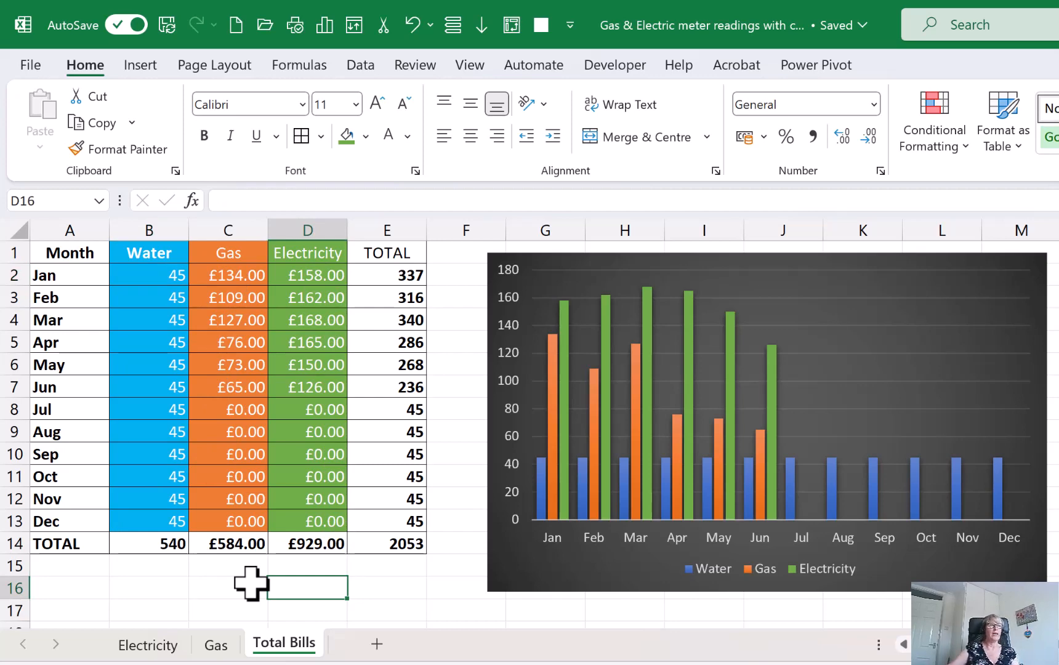
Enter 47888 as the July 2023 meter reading on the Electricity sheet
click(161, 644)
click(481, 419)
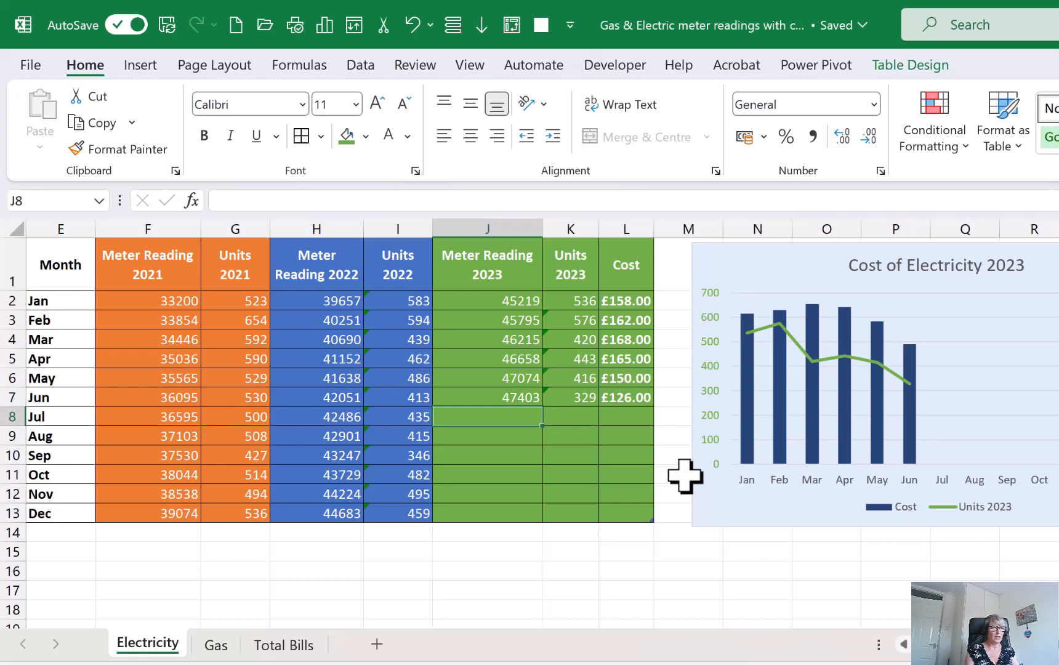
text(47888)
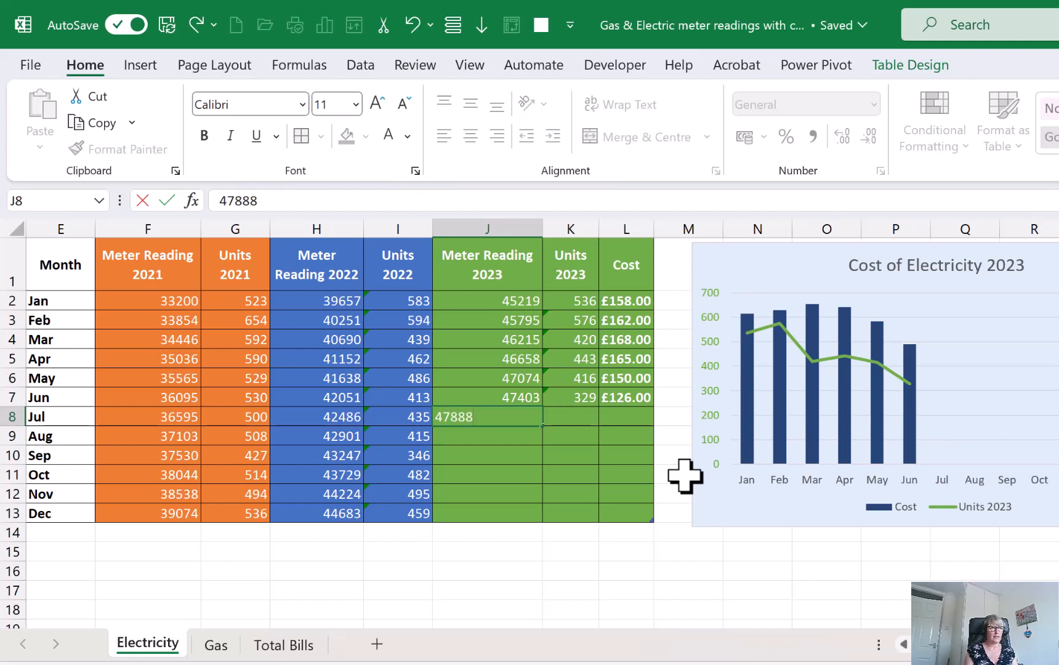
key(Tab)
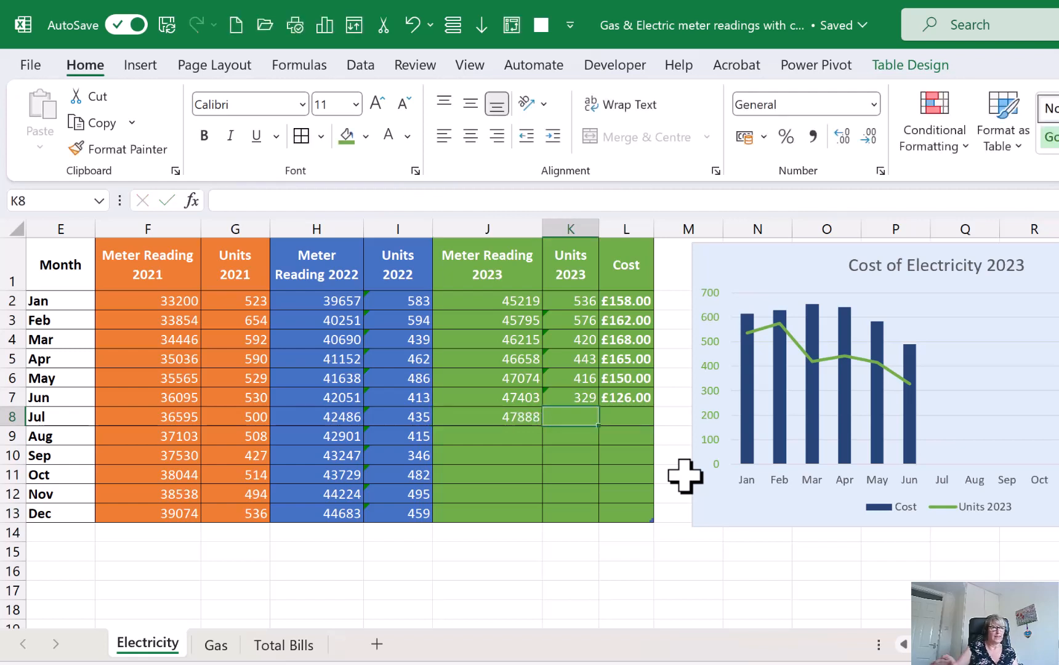
Fill the Units 2023 formula from June down to July and enter 138 as the July electricity cost
click(569, 396)
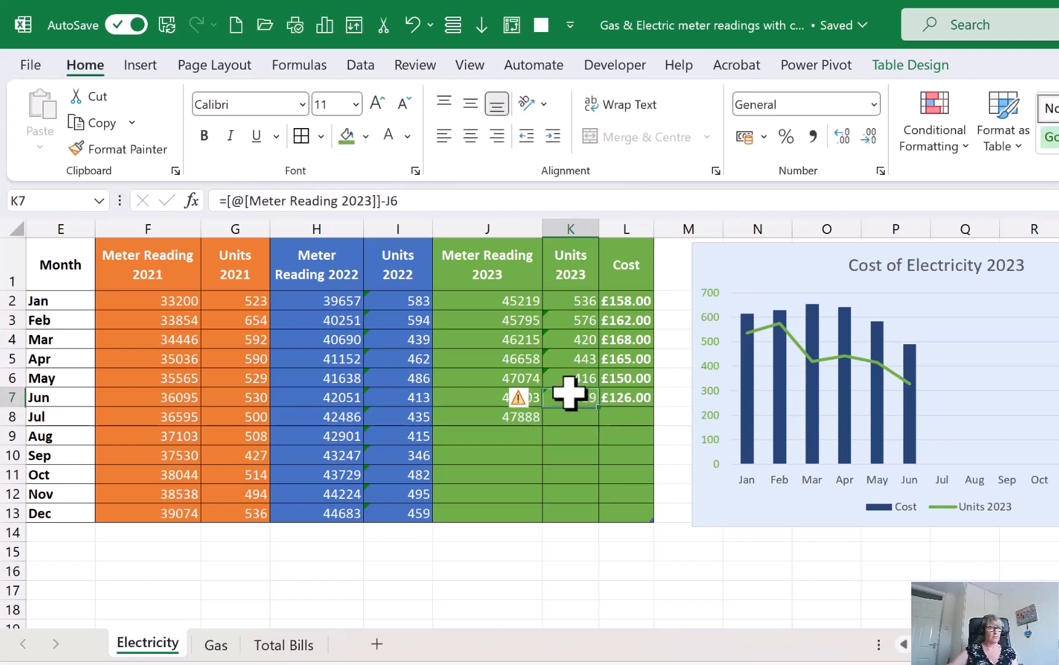
drag(602, 420, 634, 416)
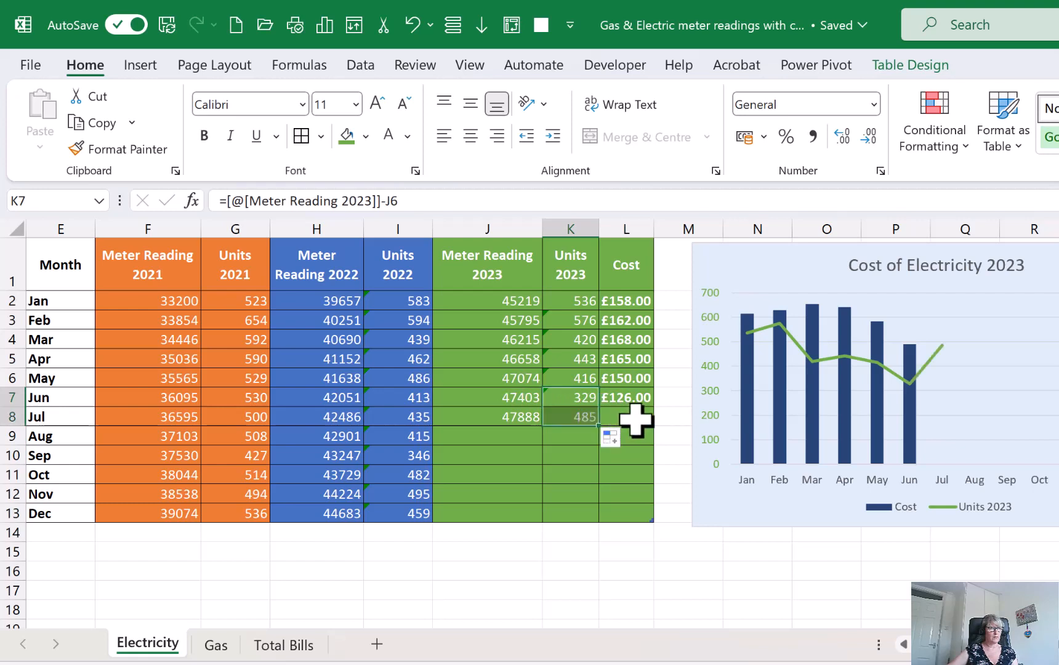
click(633, 416)
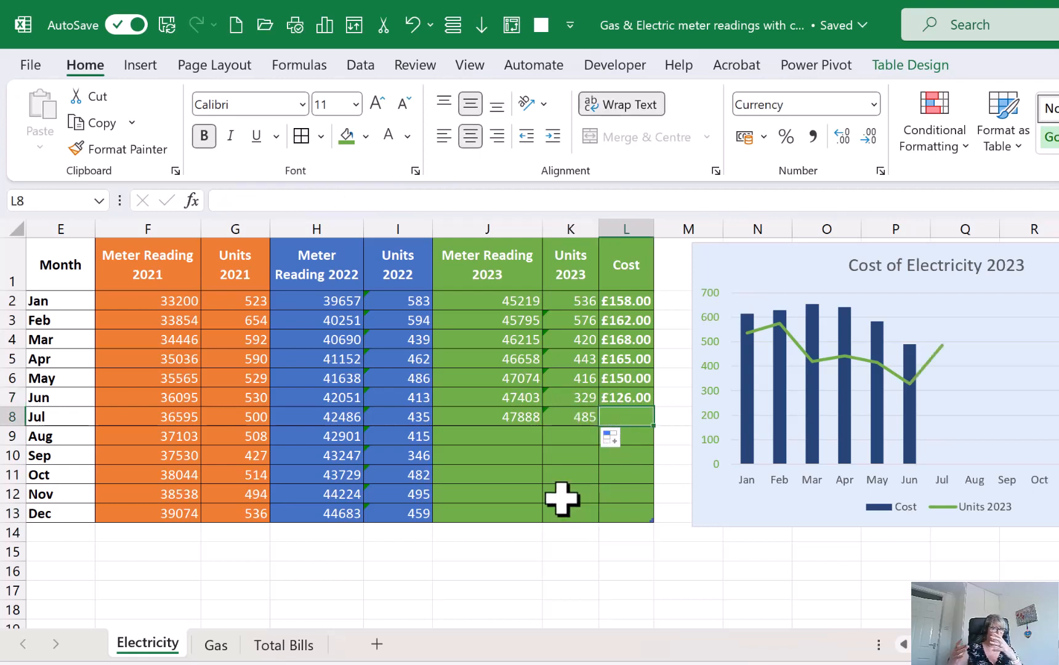
text(14)
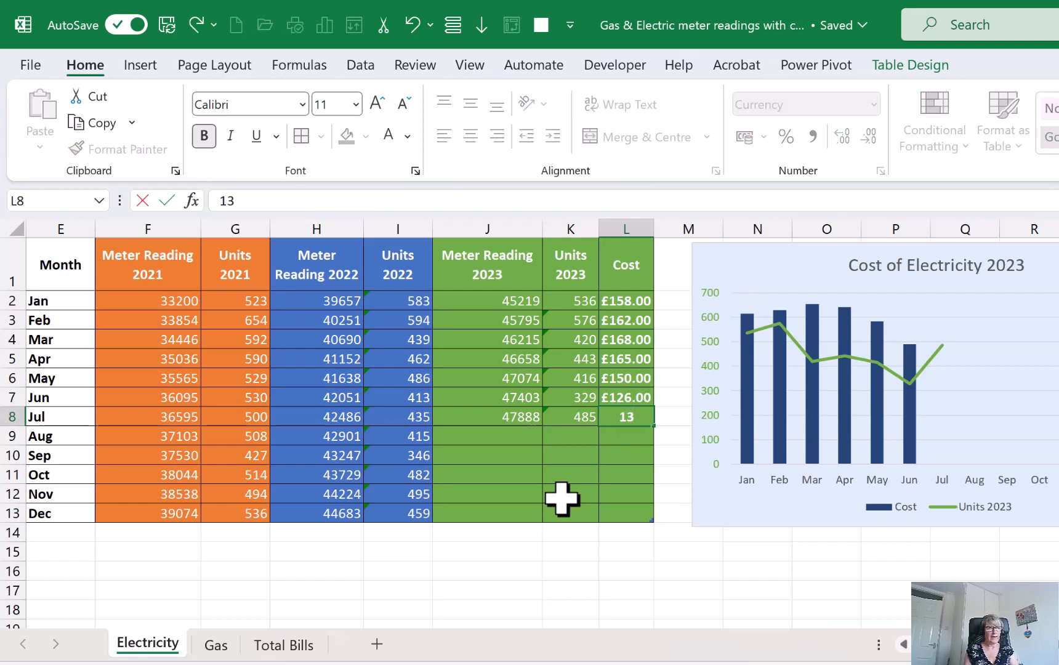
text(8)
key(Return)
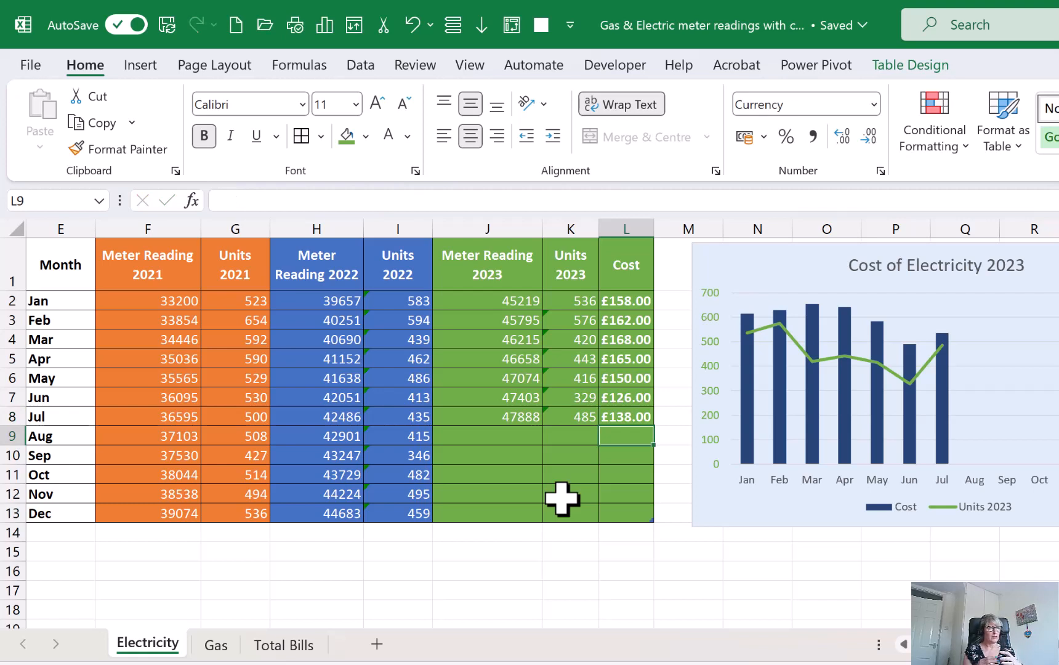
Check the July electricity cost on the Total Bills sheet and compare it with the source Electricity and Gas sheets
click(611, 415)
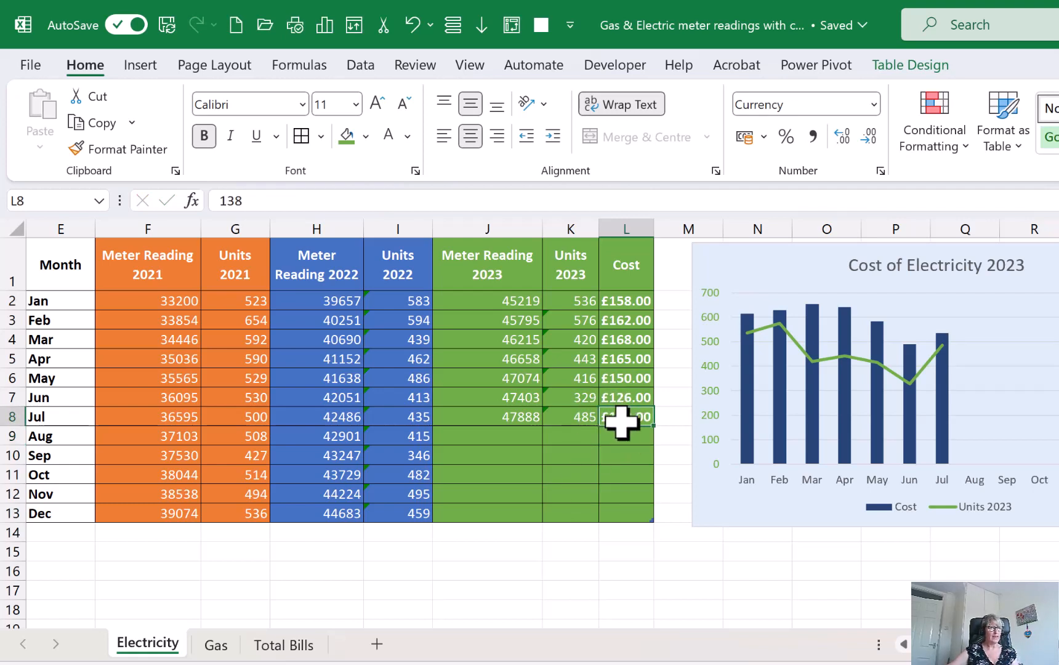
click(306, 647)
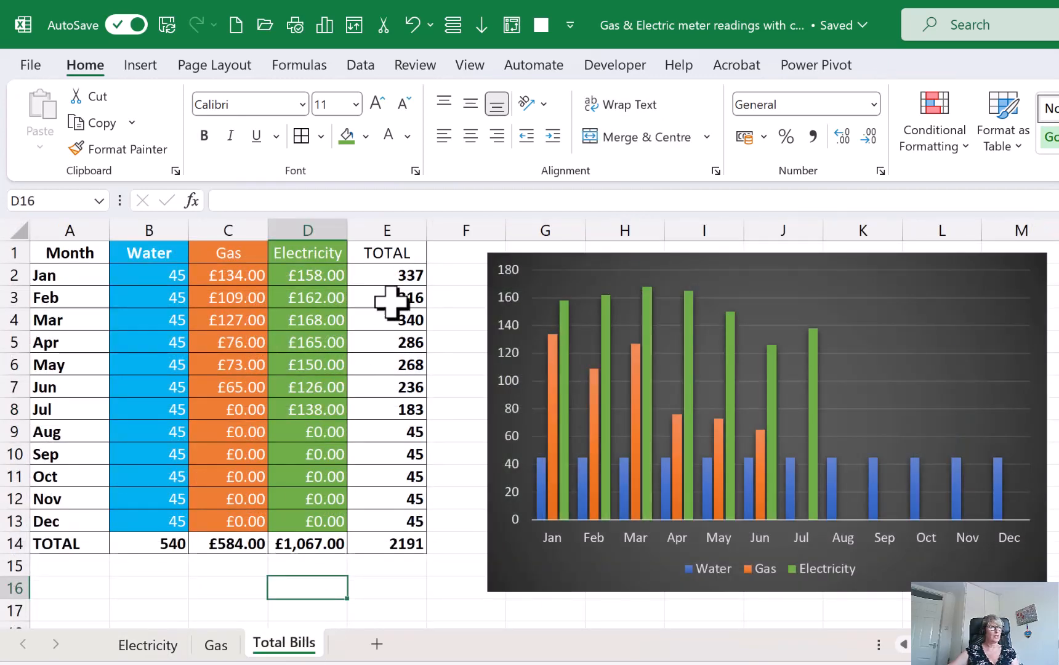
click(304, 407)
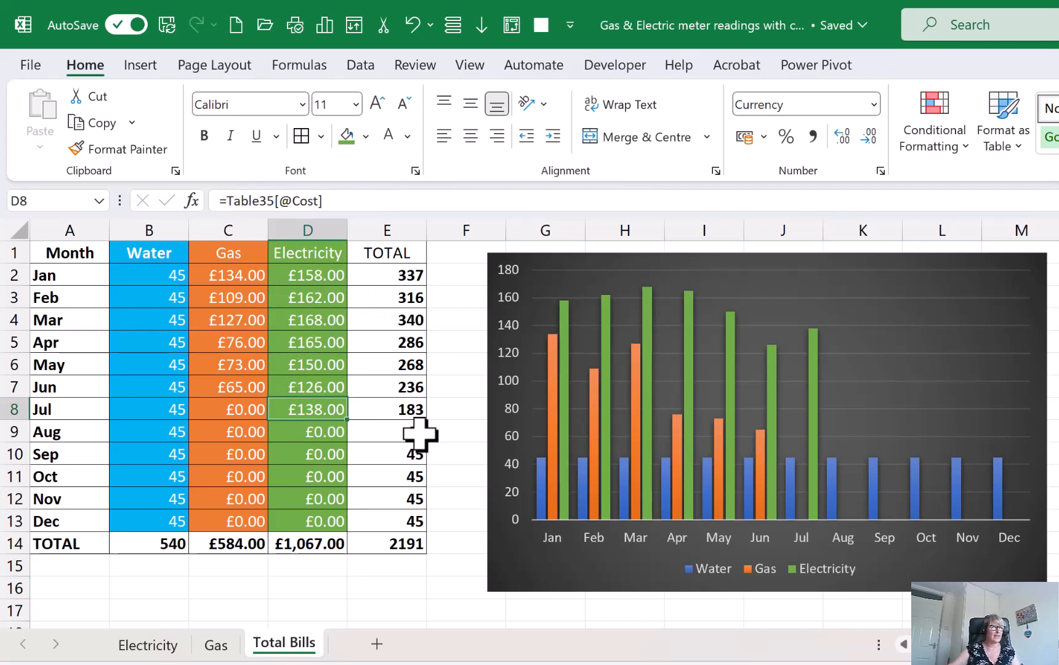
mouse_move(247, 382)
mouse_down()
mouse_move(271, 408)
mouse_move(375, 433)
mouse_up()
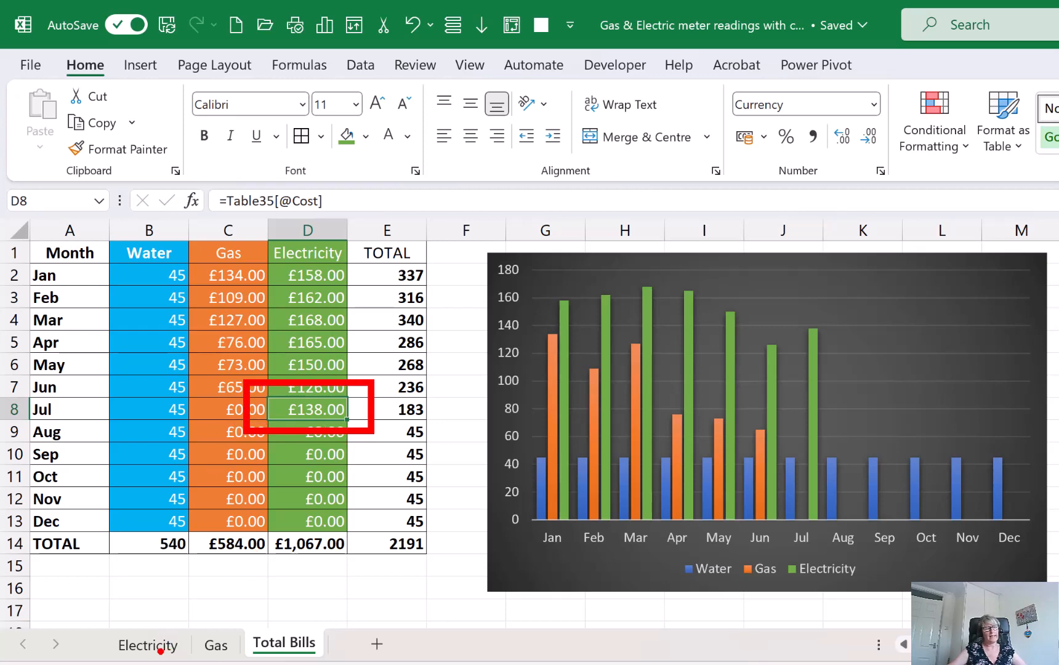
key(Escape)
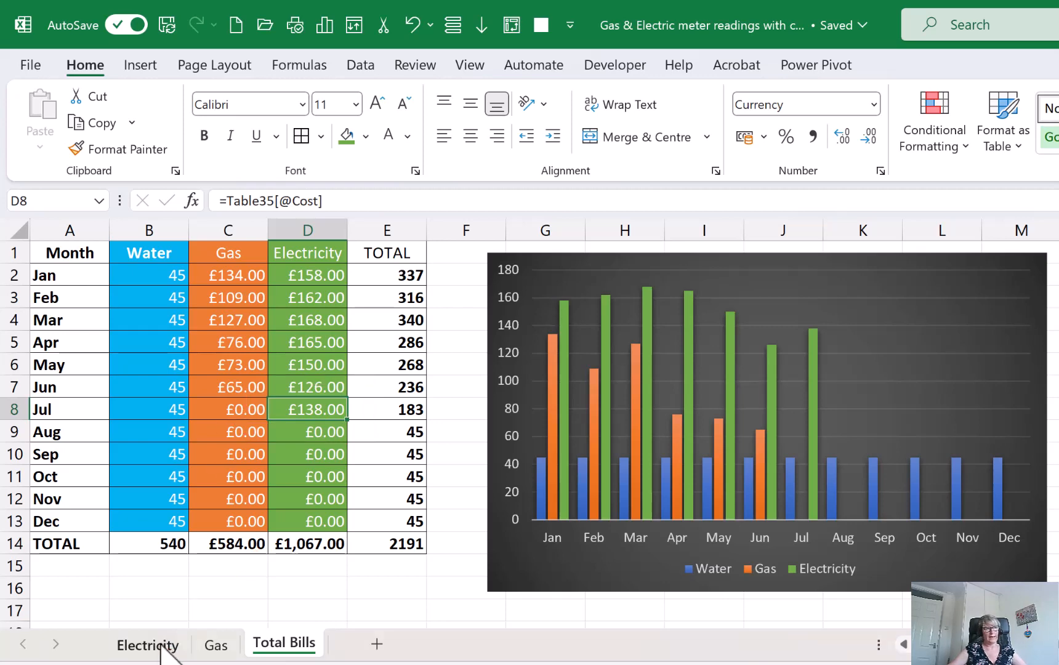
click(162, 645)
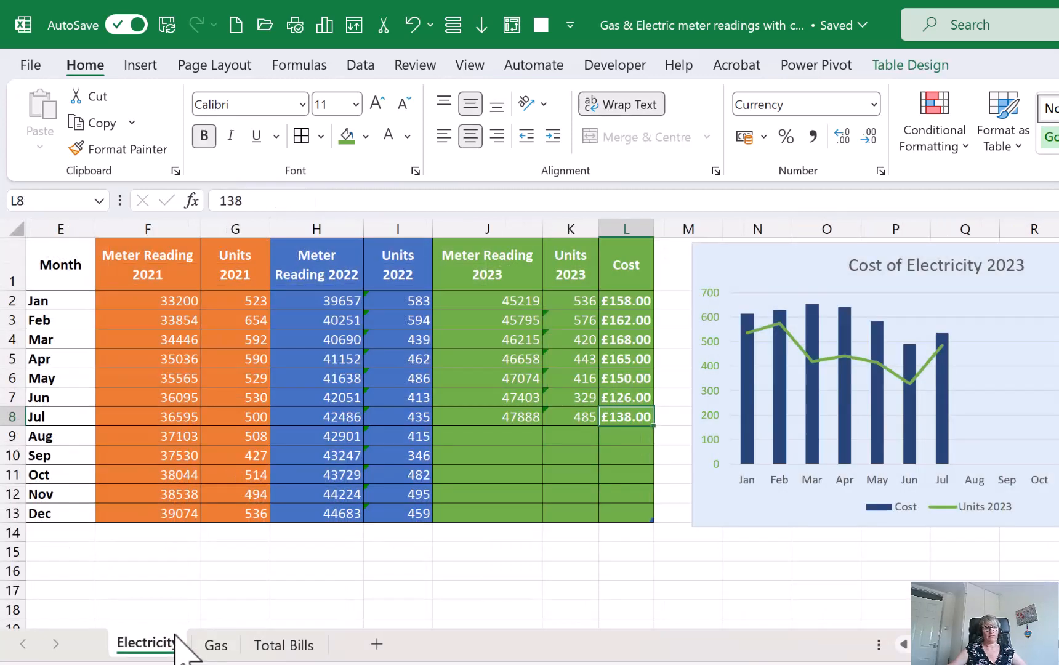
click(221, 655)
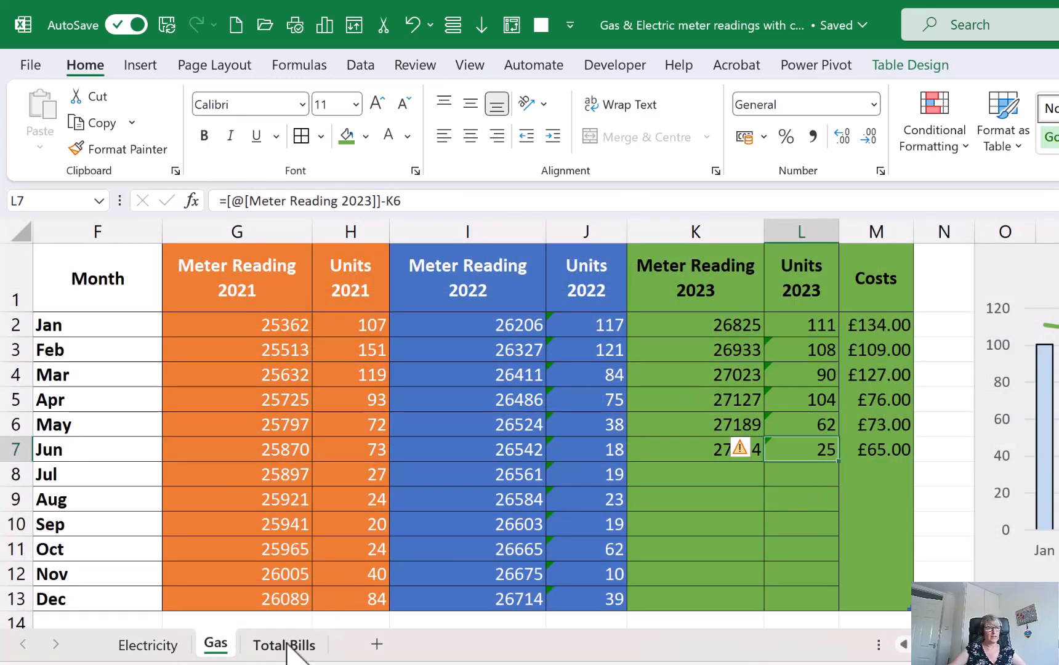
click(286, 645)
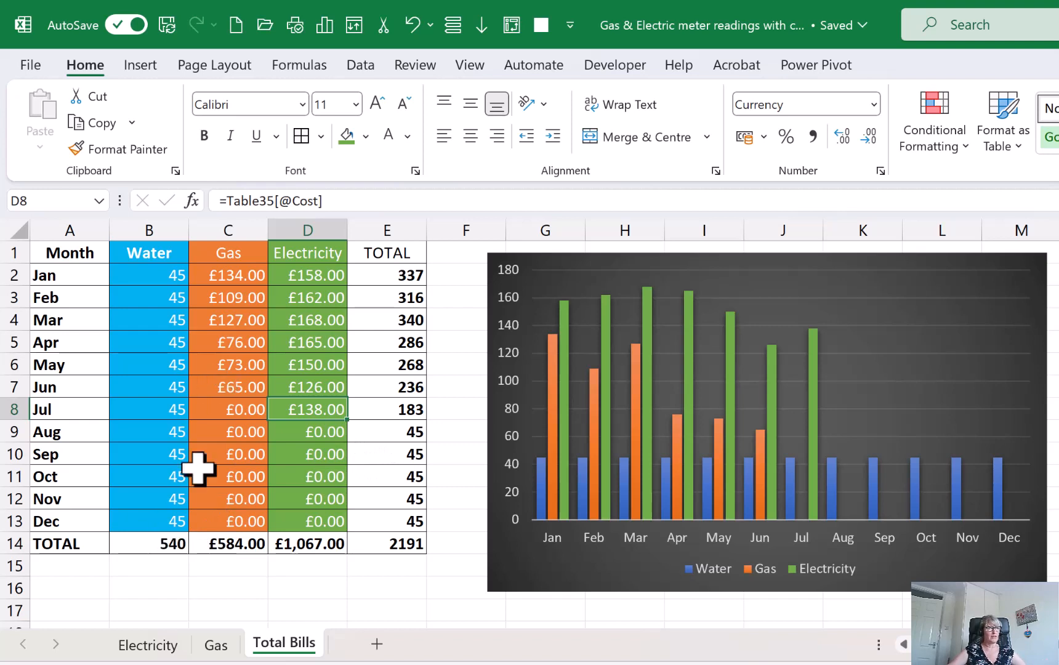
Inspect the annual totals for water, gas and electricity, the January to March row totals, and the bills chart
click(156, 544)
click(219, 542)
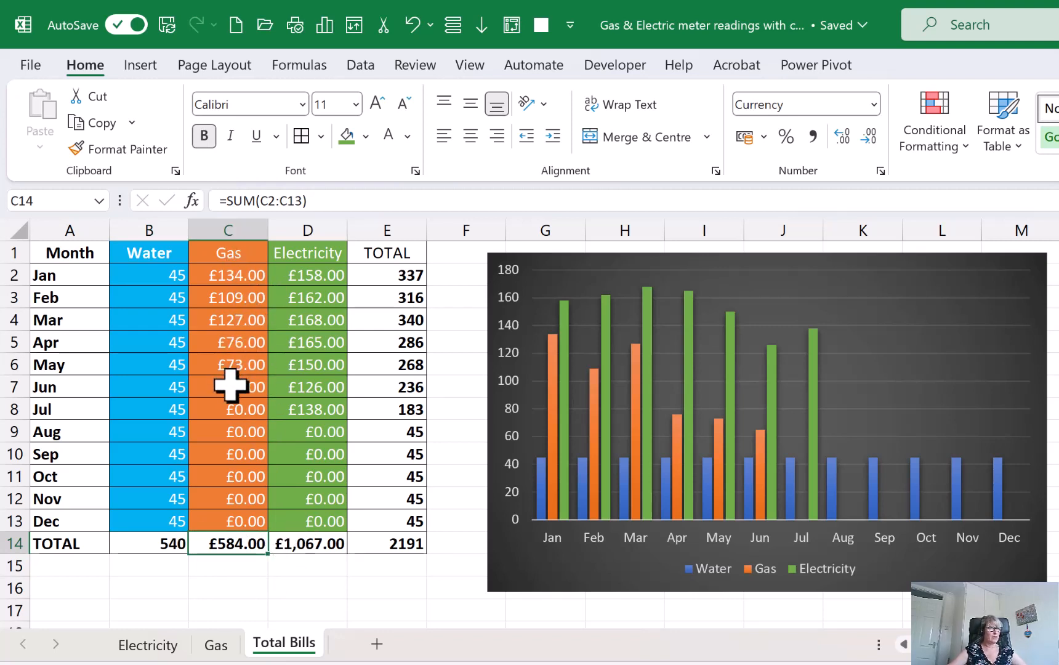
click(314, 549)
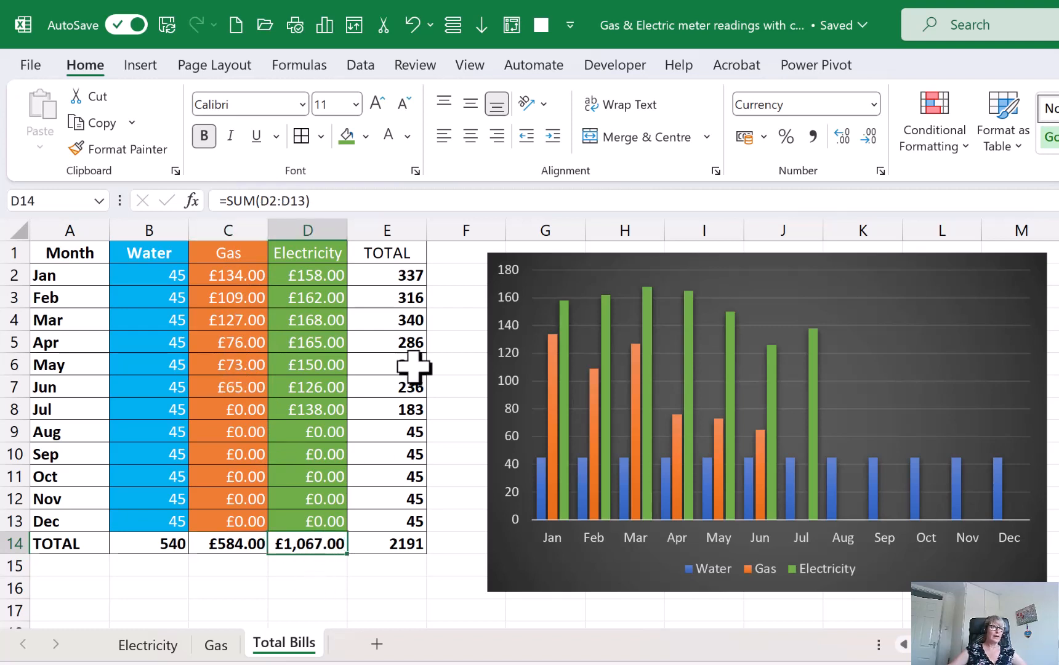
click(392, 278)
click(390, 298)
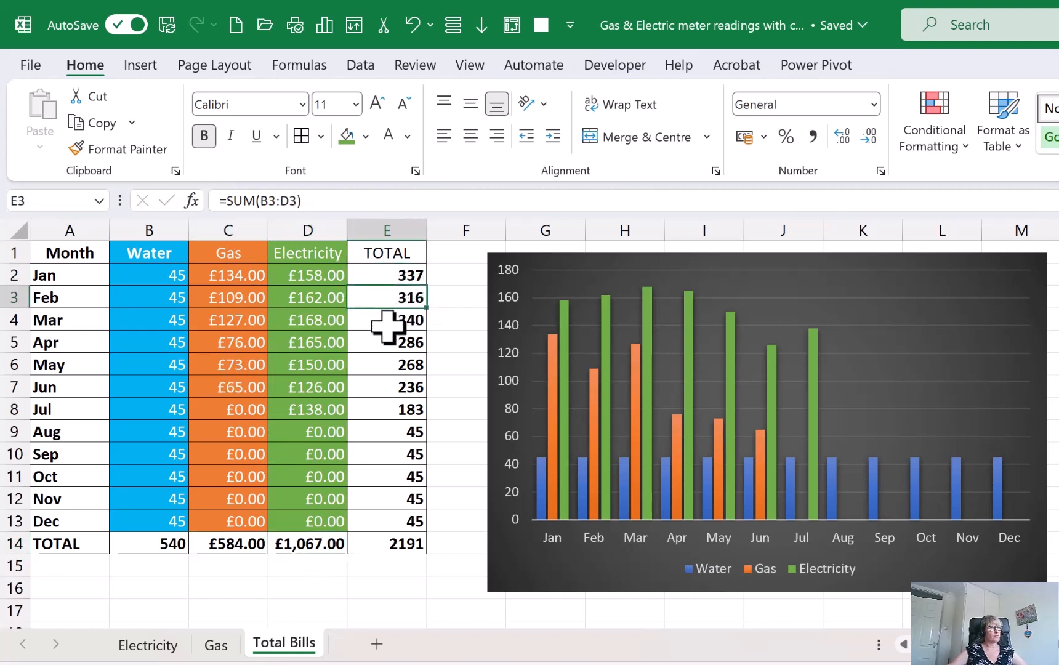
click(388, 325)
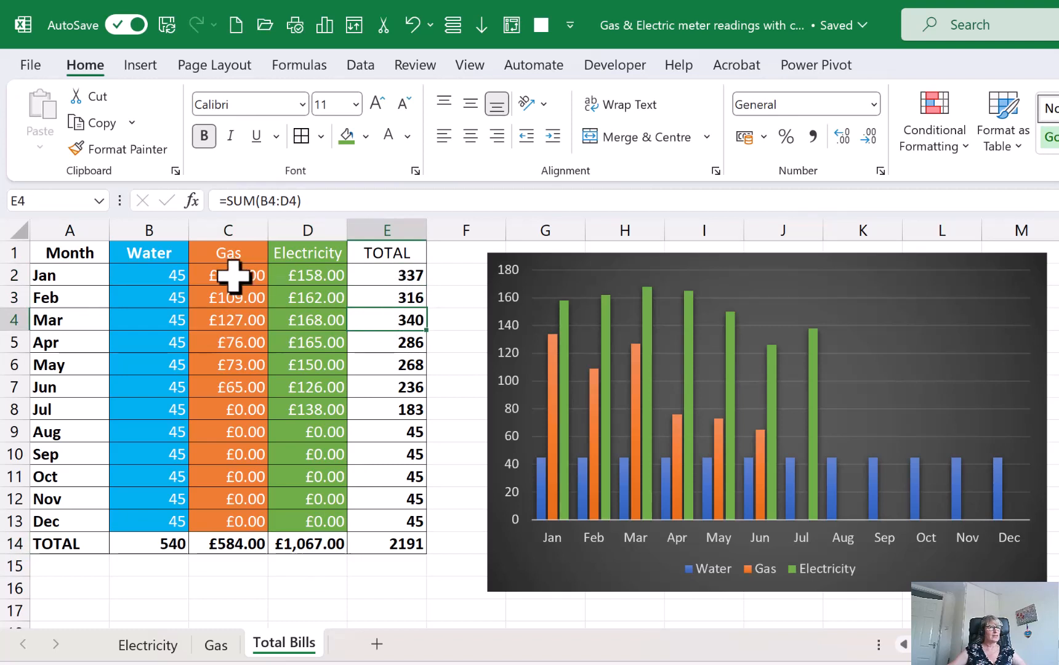
click(382, 278)
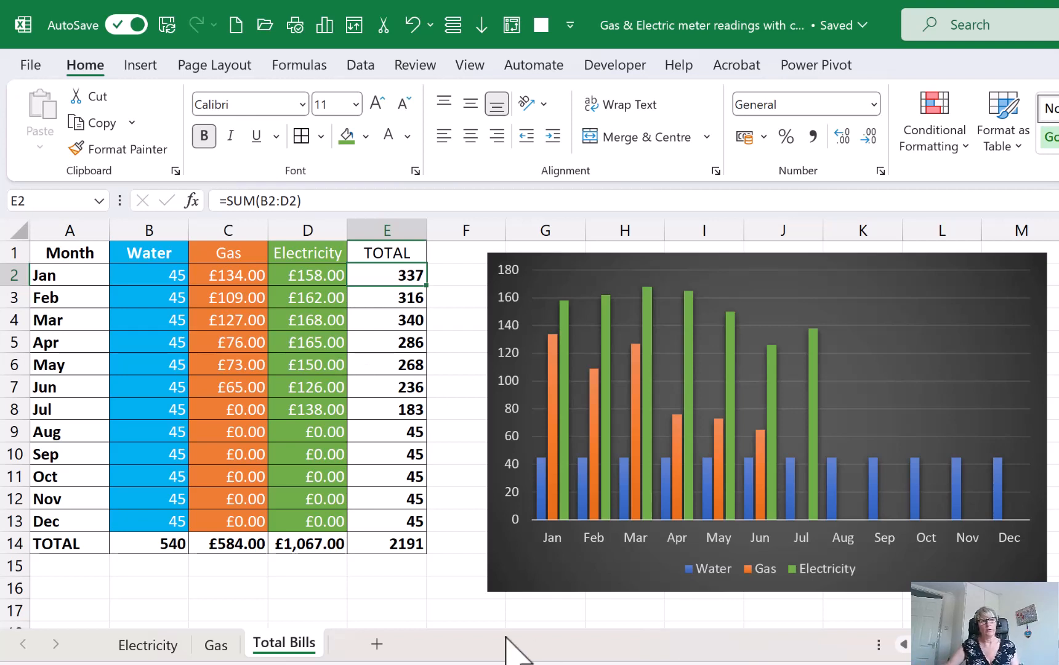
click(412, 606)
click(539, 578)
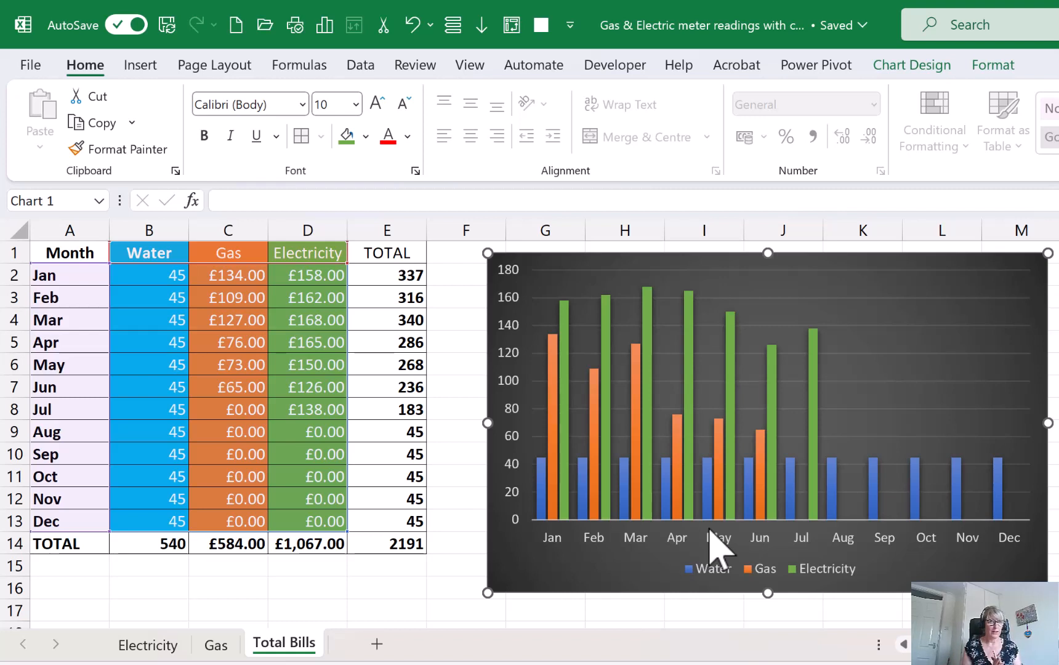
Add a new worksheet after Total Bills and enter the heading Month in cell A1
click(377, 643)
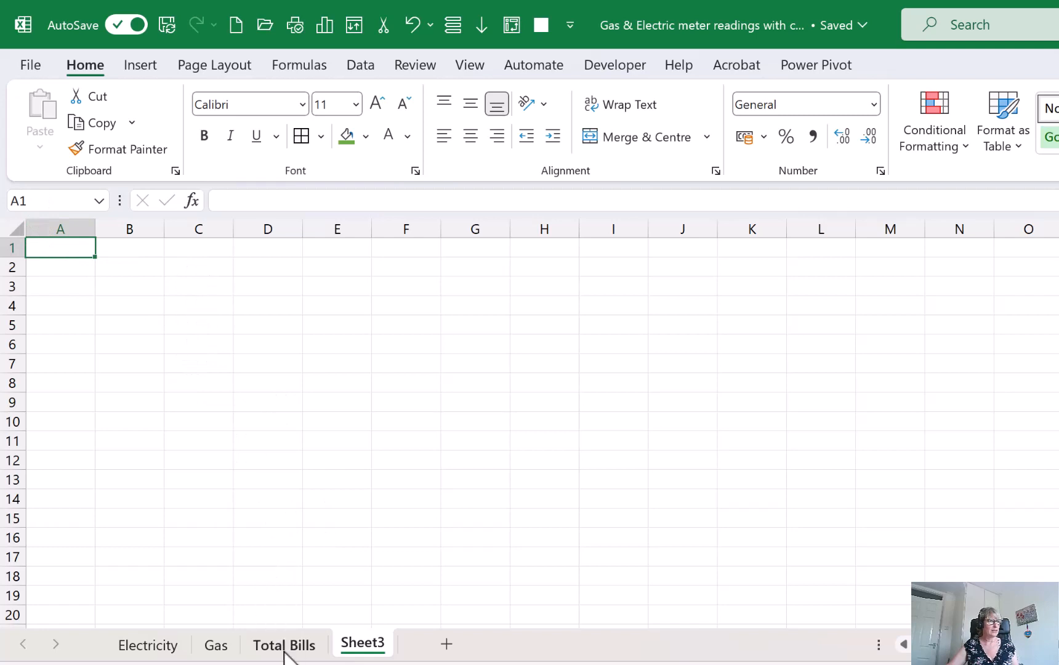
click(302, 648)
click(362, 645)
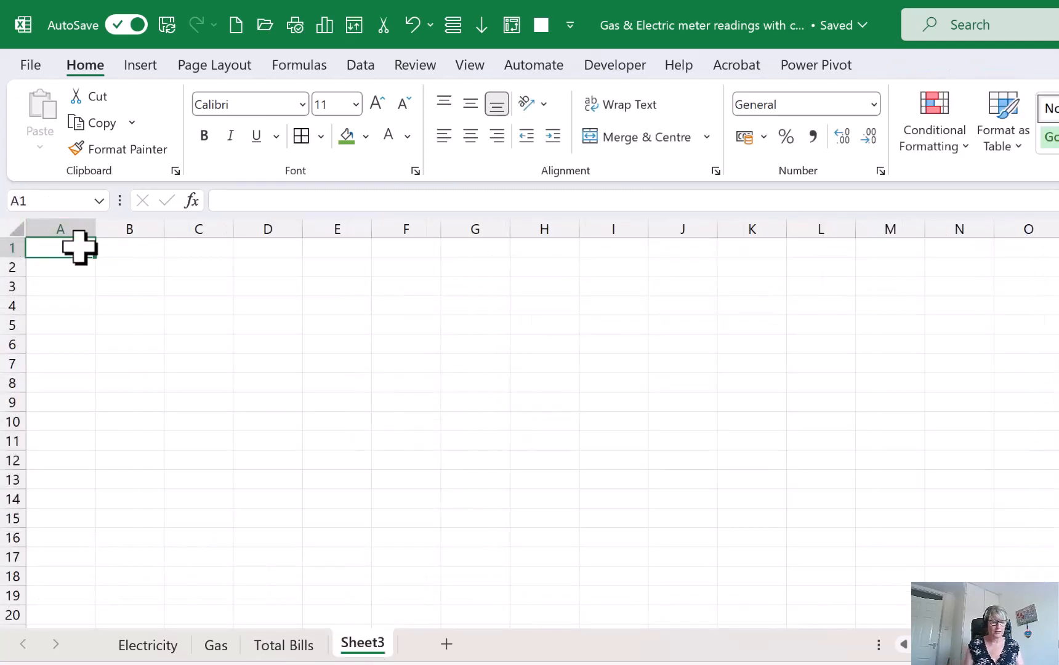
text(m)
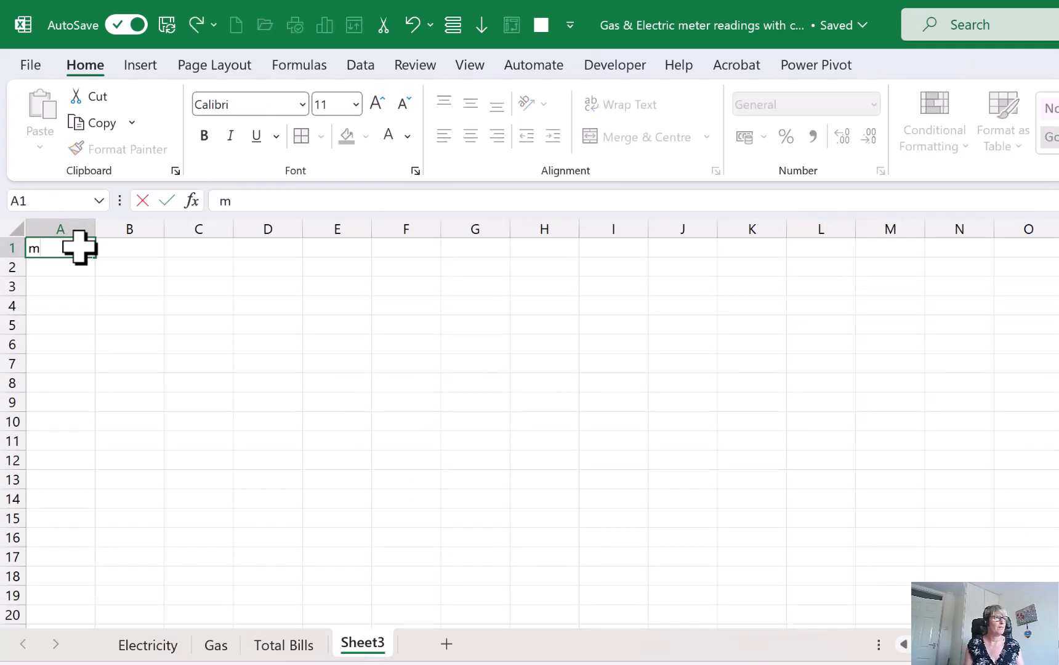
key(BackSpace)
text(Month)
key(Return)
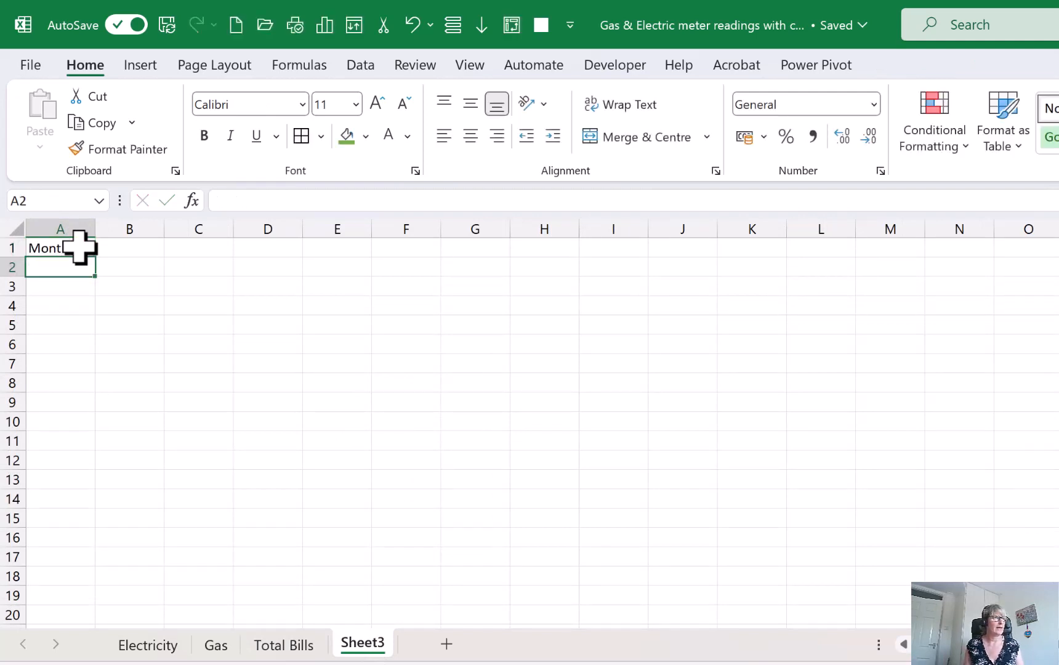
Enter the column headings Water, Gas and Electric in cells B1 to D1 of the new sheet
key(Up)
key(Right)
text(Wa)
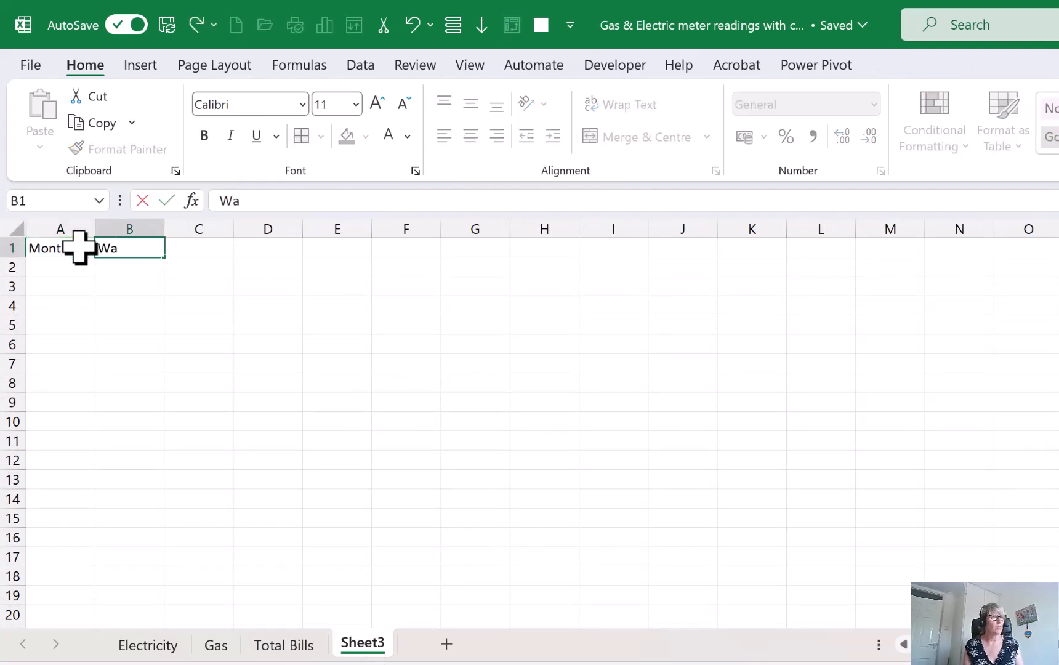
text(ter)
key(Tab)
text(Gas)
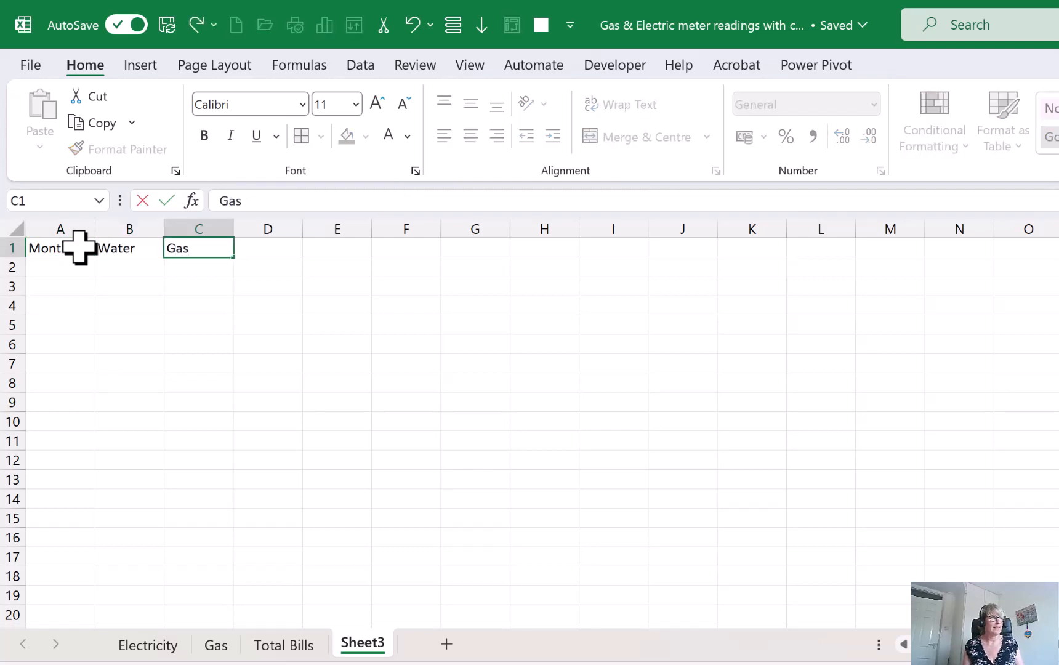
key(Tab)
text(Eltr)
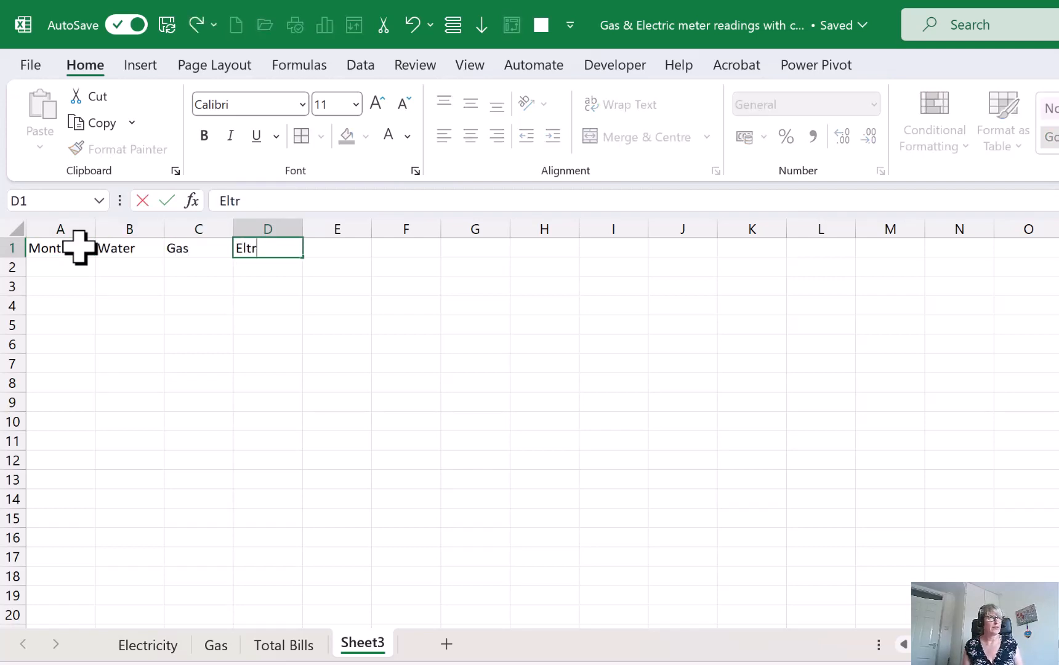
text(ecti)
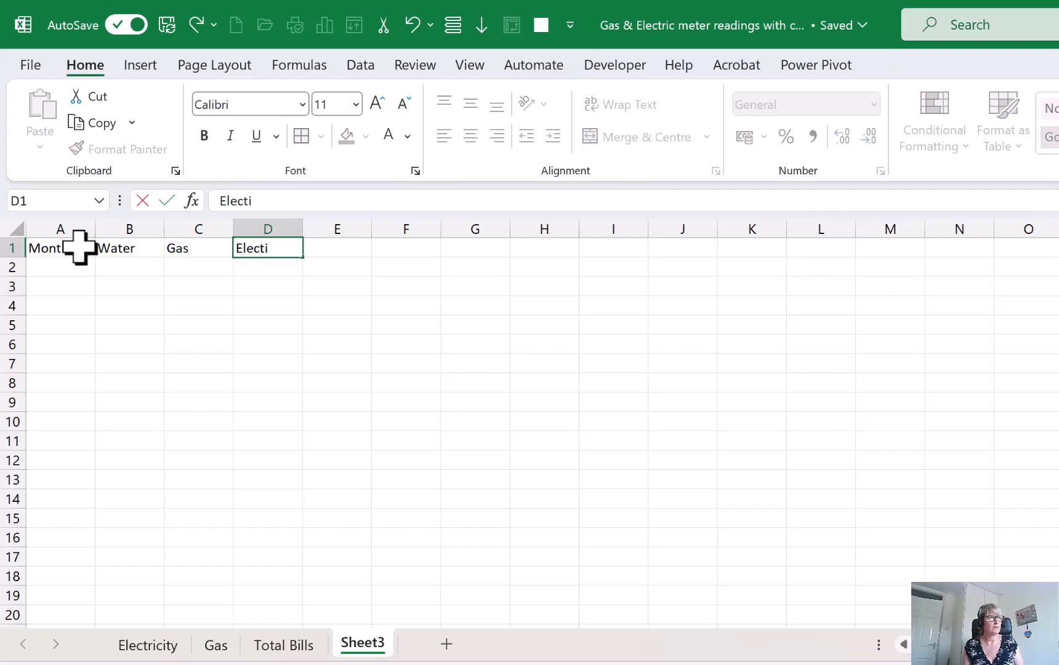
text(c)
key(Return)
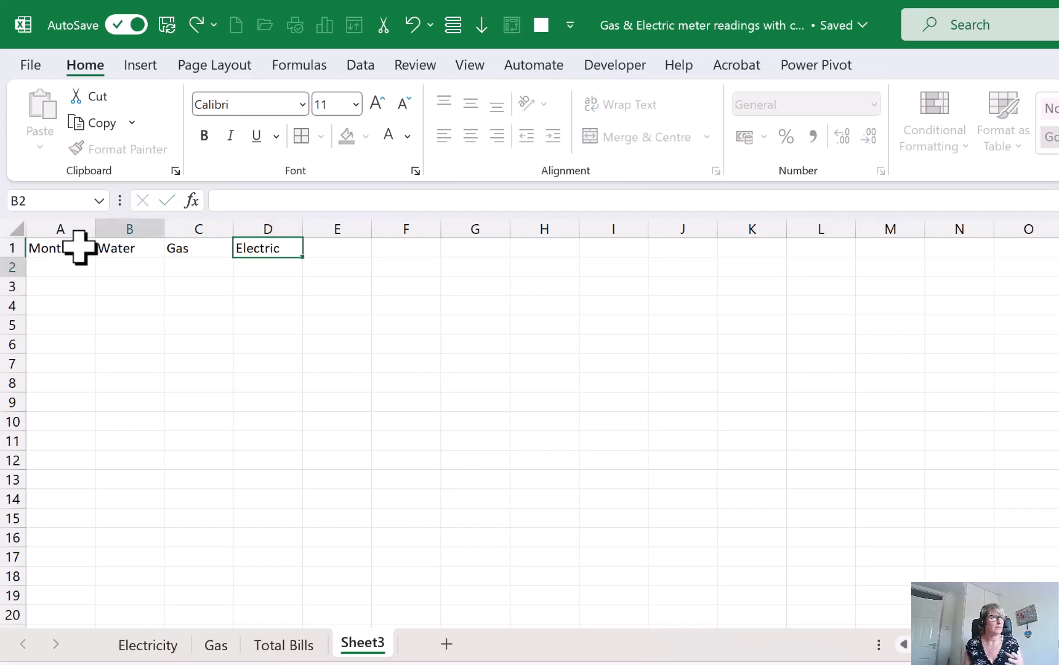
Enter the heading Totals in cell E1, beside the Electric heading
key(Up)
key(Right)
key(Right)
key(Right)
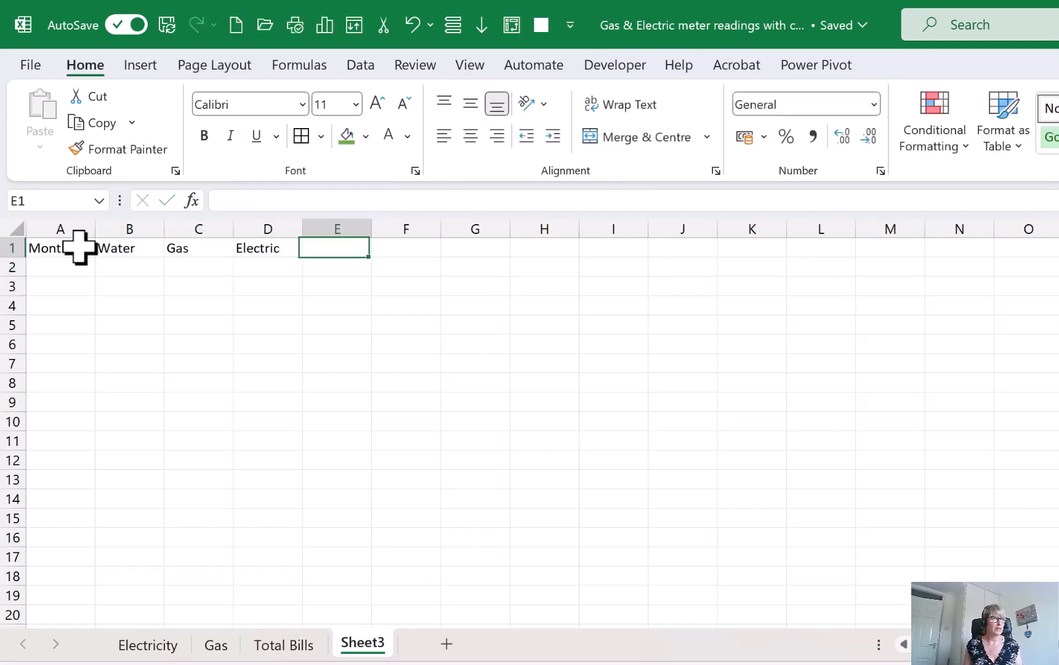
text(Totals)
key(Return)
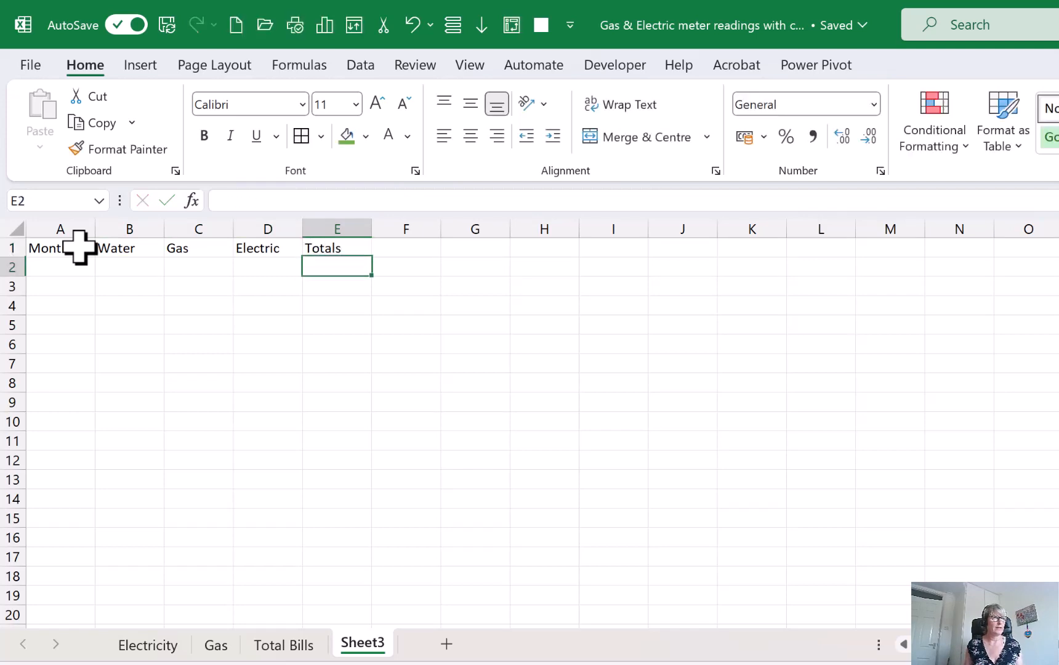
Enter Jan in cell A2 and fill the month series down to Dec in A13
key(Left)
key(Left)
key(Left)
key(Left)
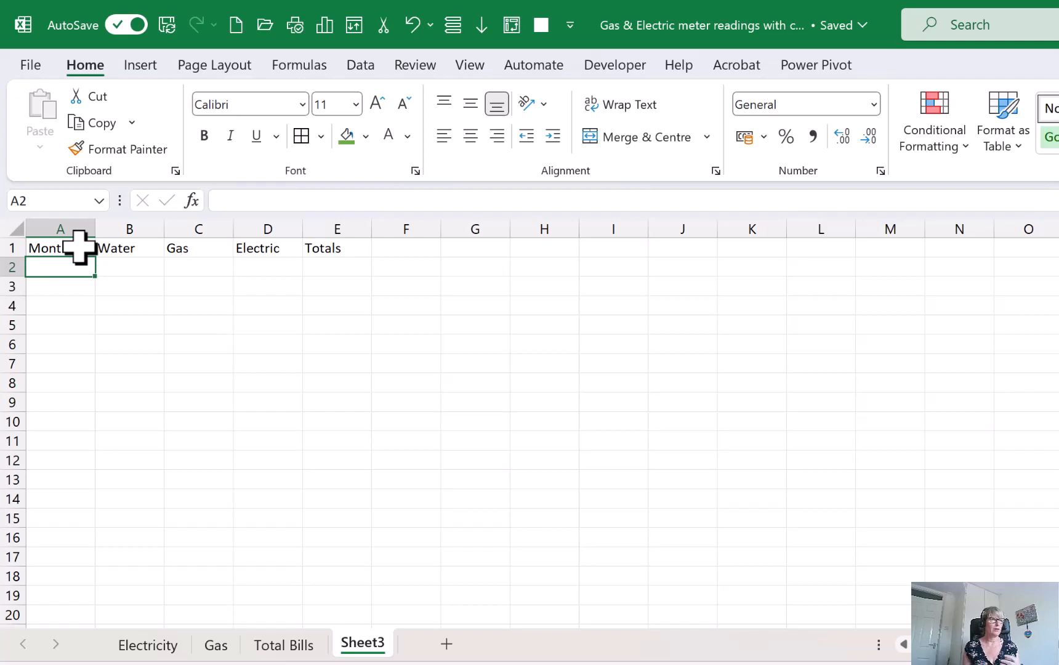
text(Jan)
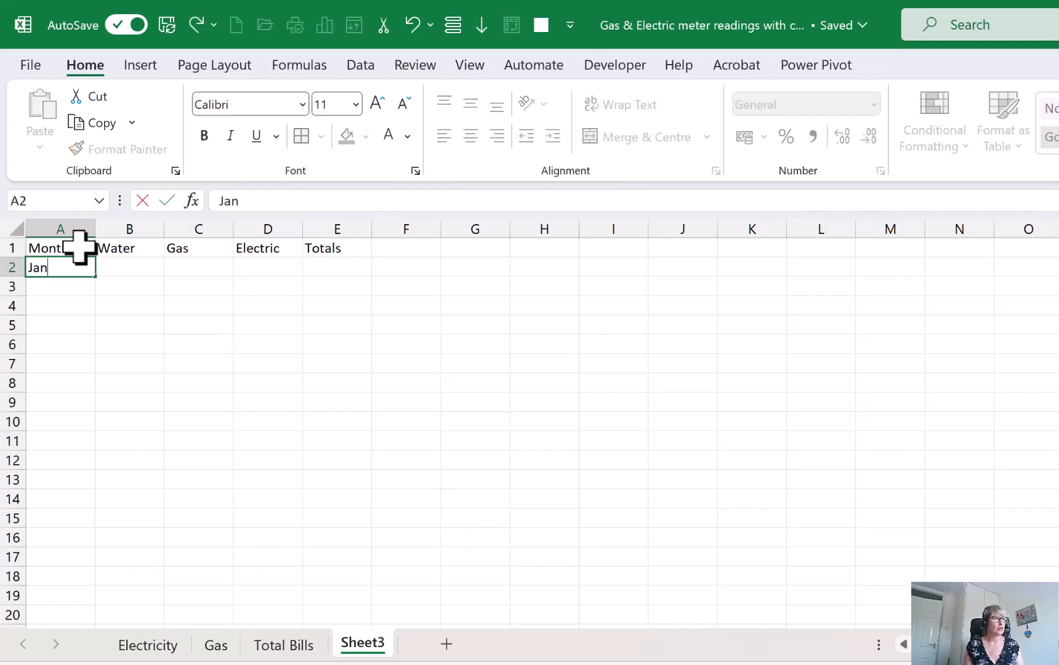
key(Return)
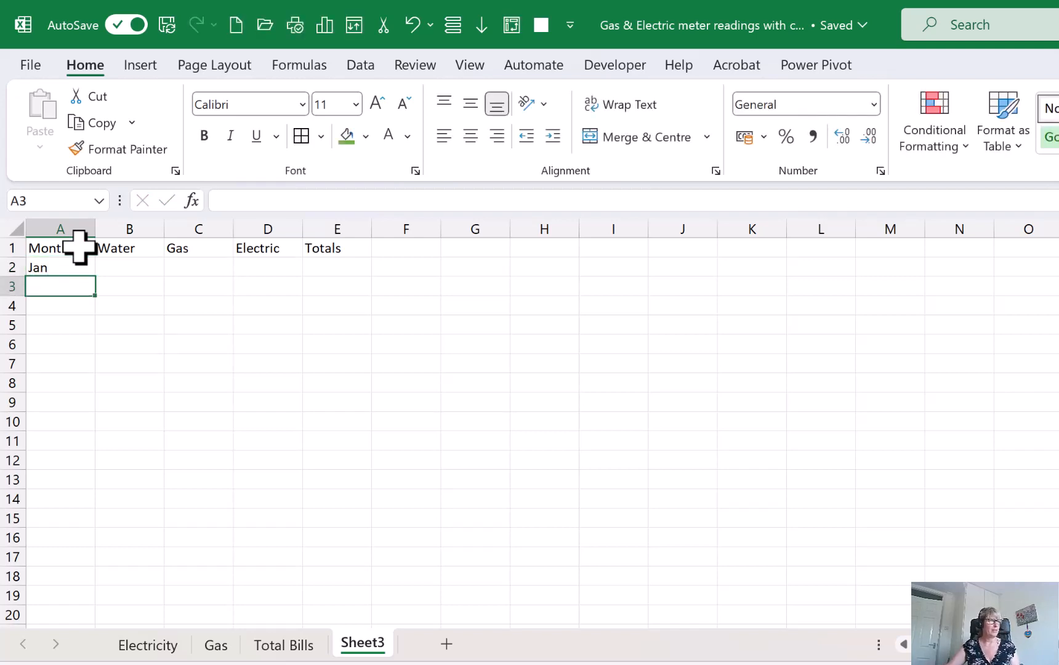
click(71, 267)
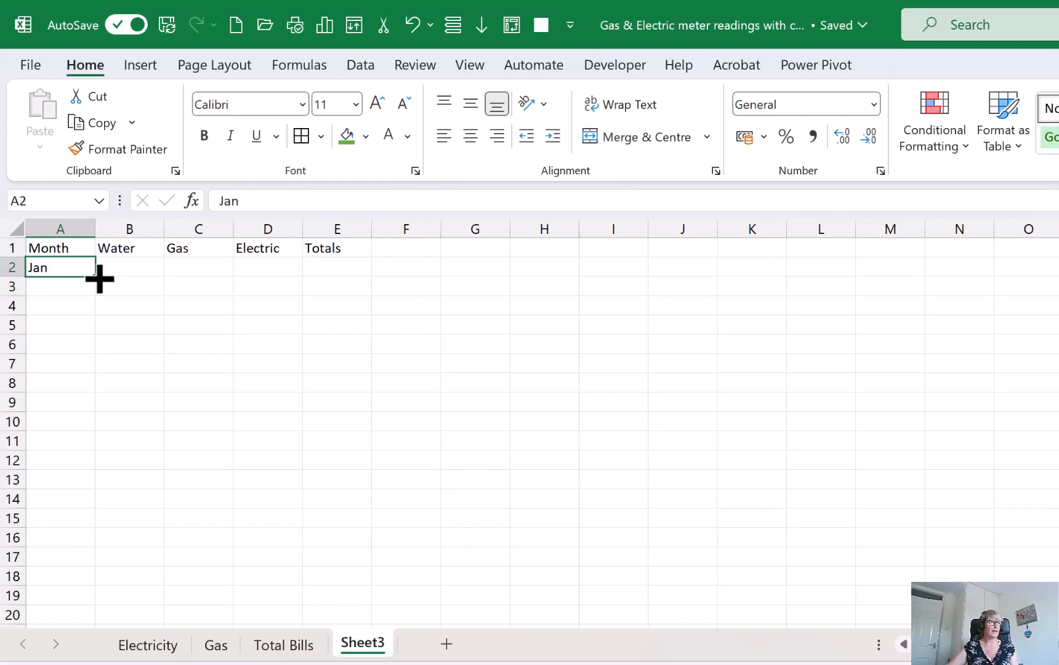
drag(99, 279, 97, 487)
Enter 45 as the January water cost in B2 and copy it down to December in B13
click(129, 266)
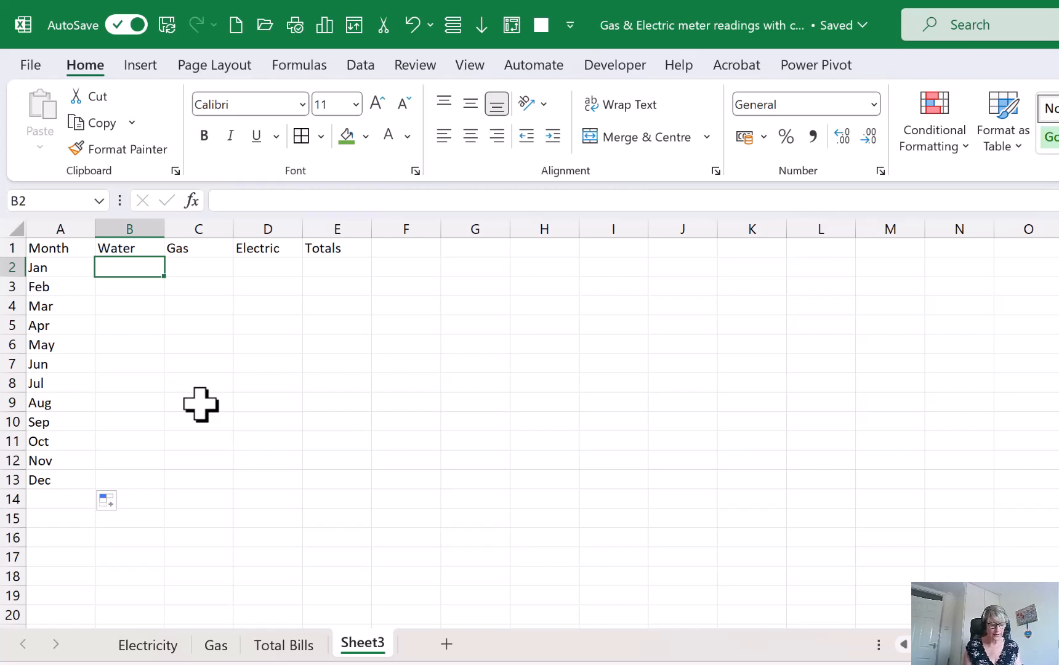
text(45)
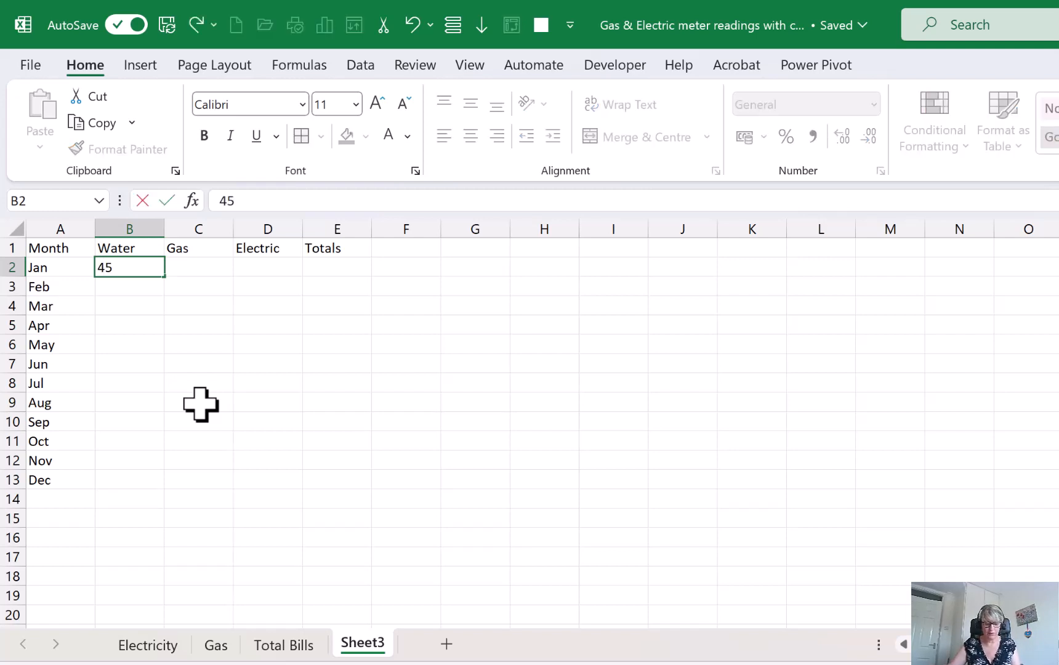
key(Return)
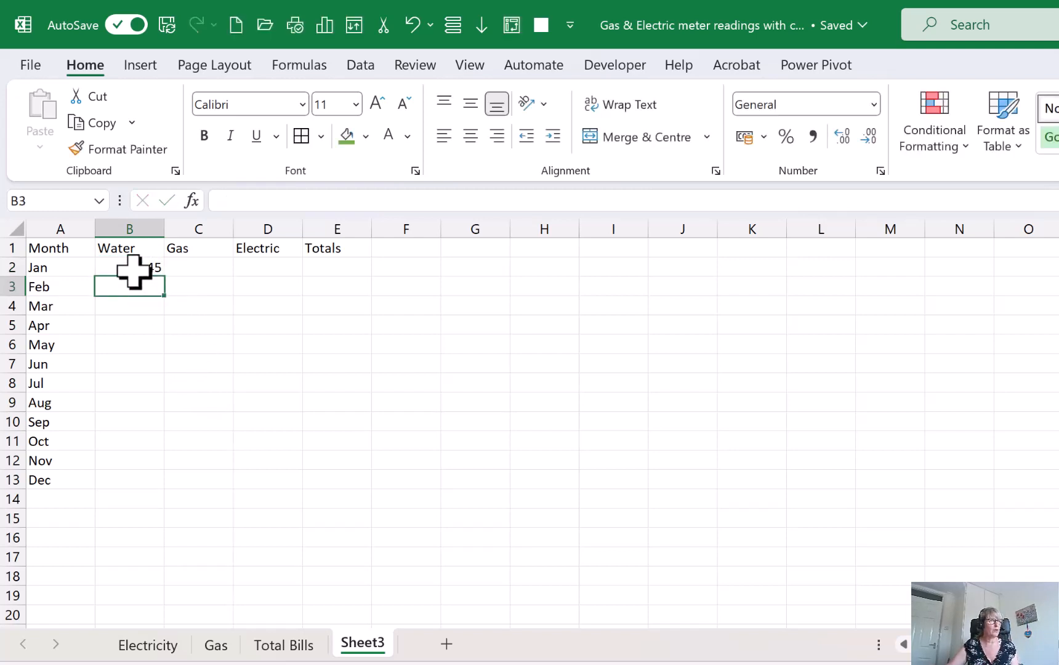
click(136, 270)
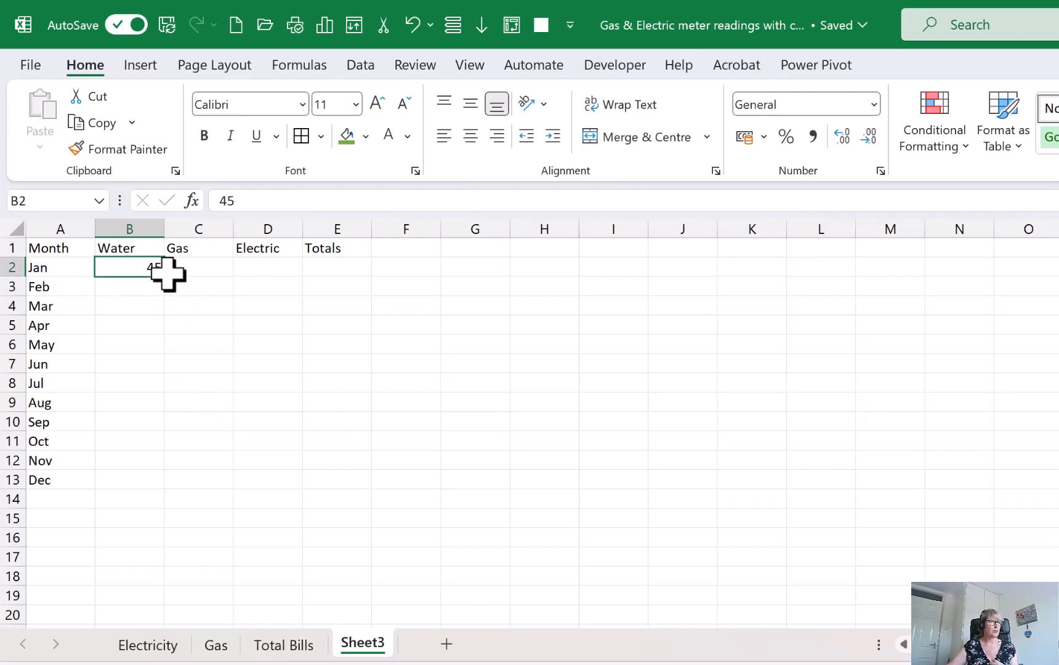
mouse_move(169, 277)
mouse_down()
mouse_move(170, 318)
mouse_move(174, 275)
mouse_up()
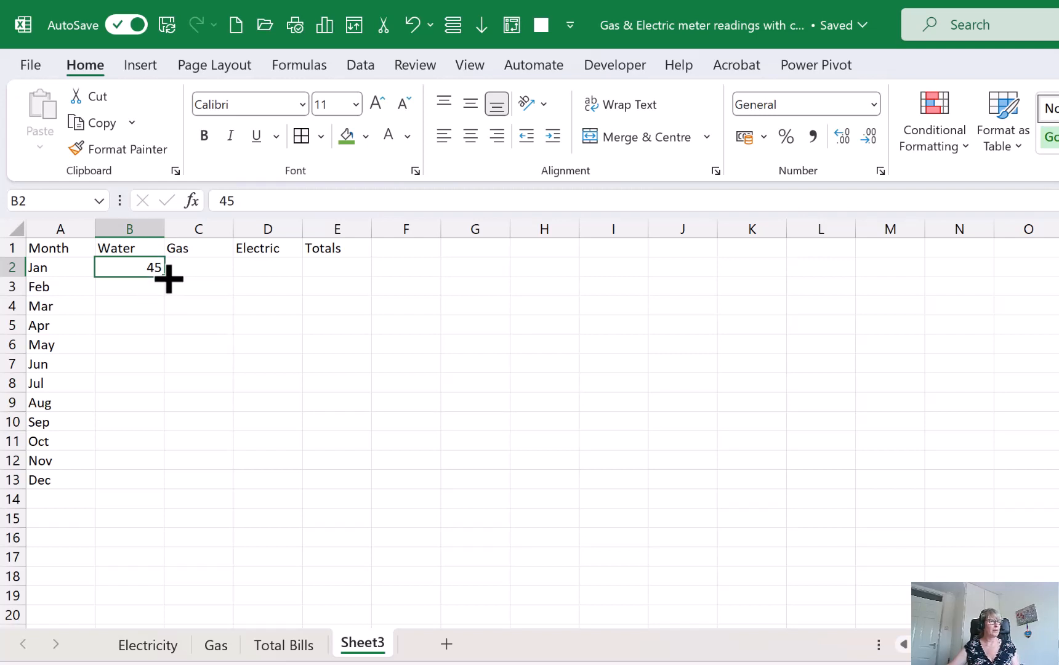
drag(168, 279, 180, 493)
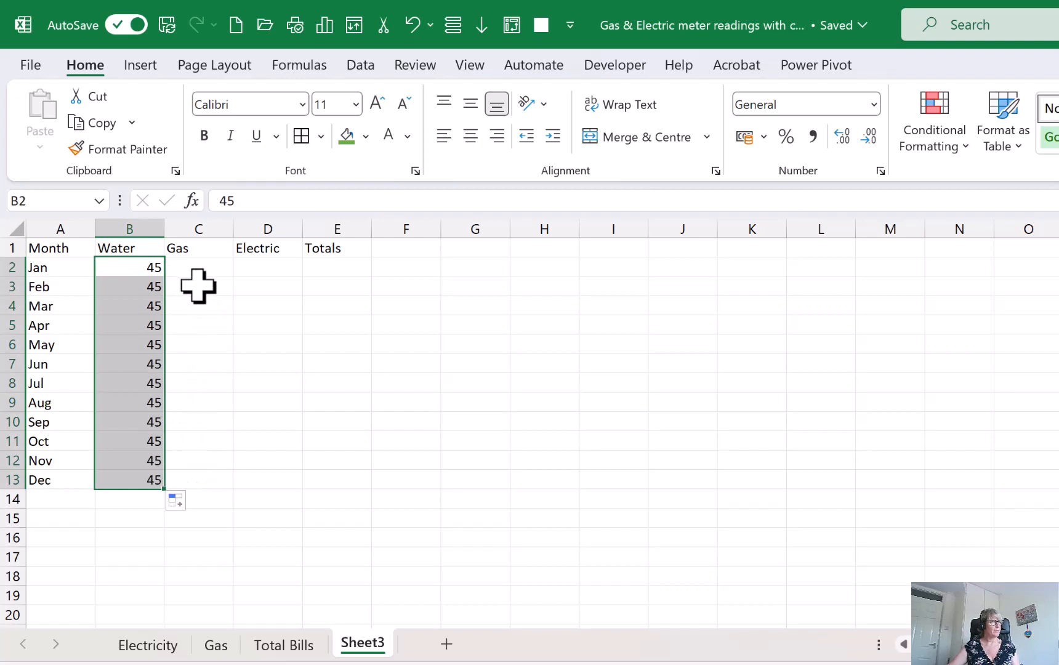
Enter the row label TOTAL in cell A14, below the December row
click(195, 266)
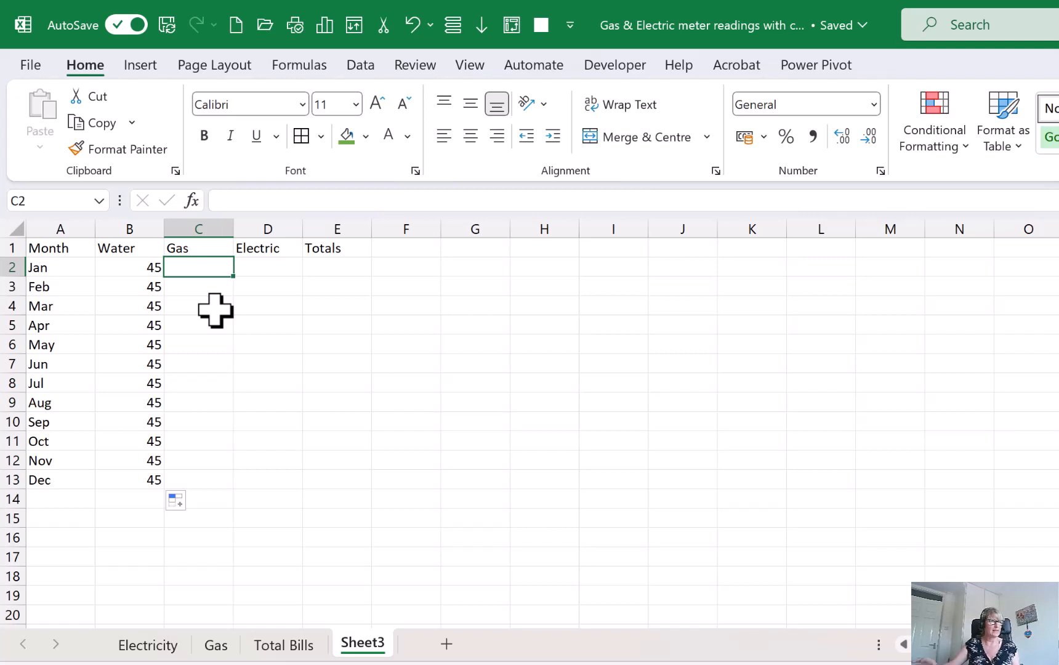
click(85, 496)
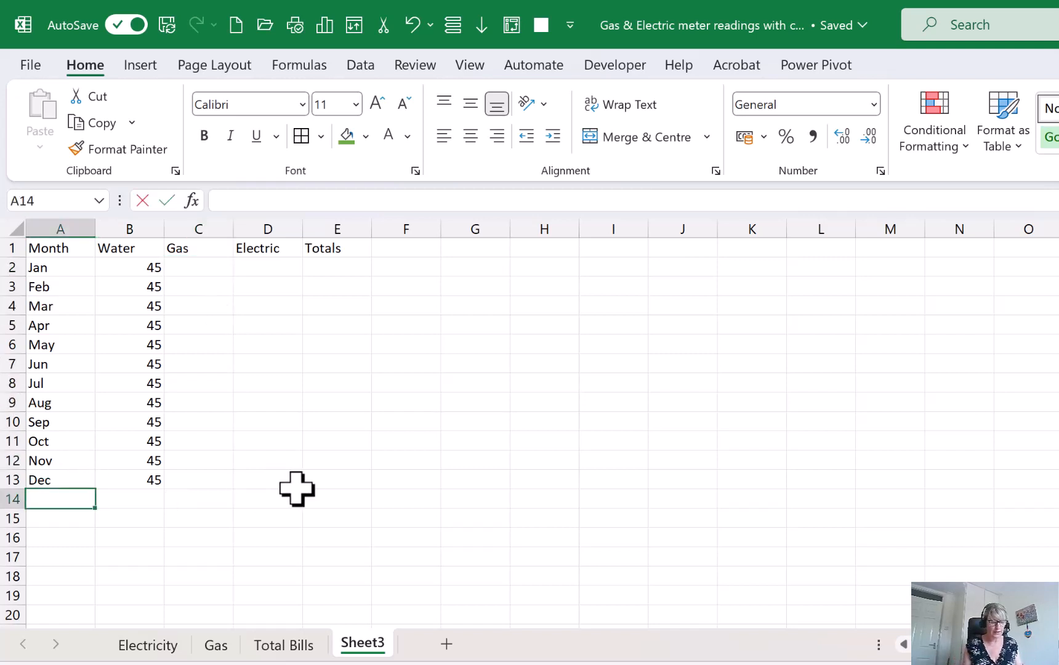
text(TOTAL)
key(Tab)
Link the January gas cell C2 to the January cost in cell M2 of the Gas sheet
key(Up)
key(Up)
key(Up)
key(Up)
key(Up)
key(Up)
key(Up)
key(Up)
key(Up)
key(Up)
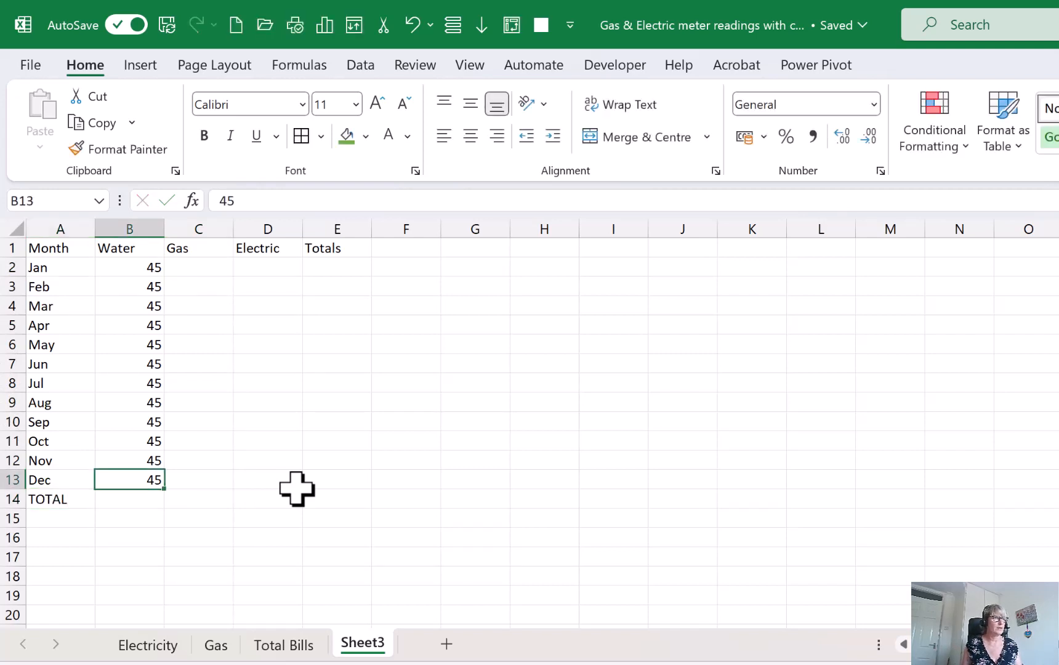
key(Up)
key(Up)
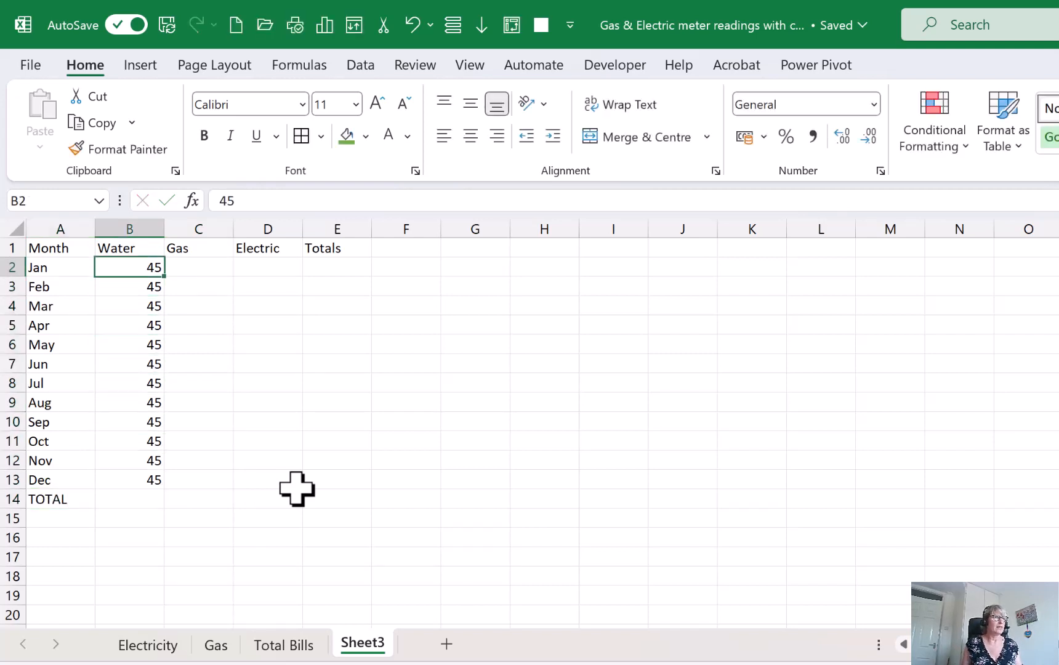
key(Right)
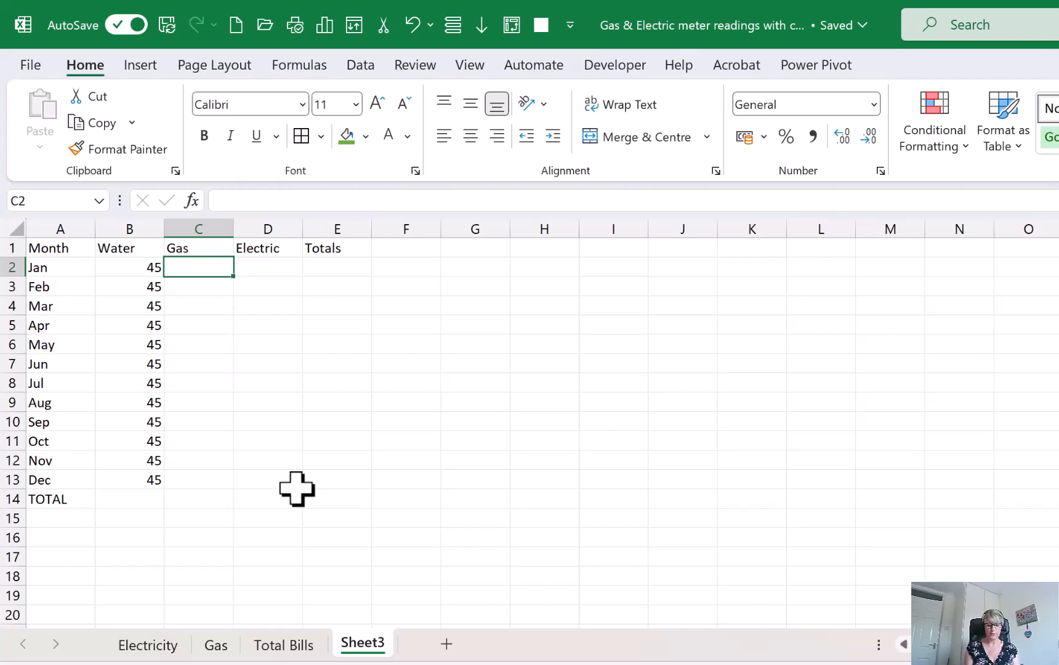
text(=)
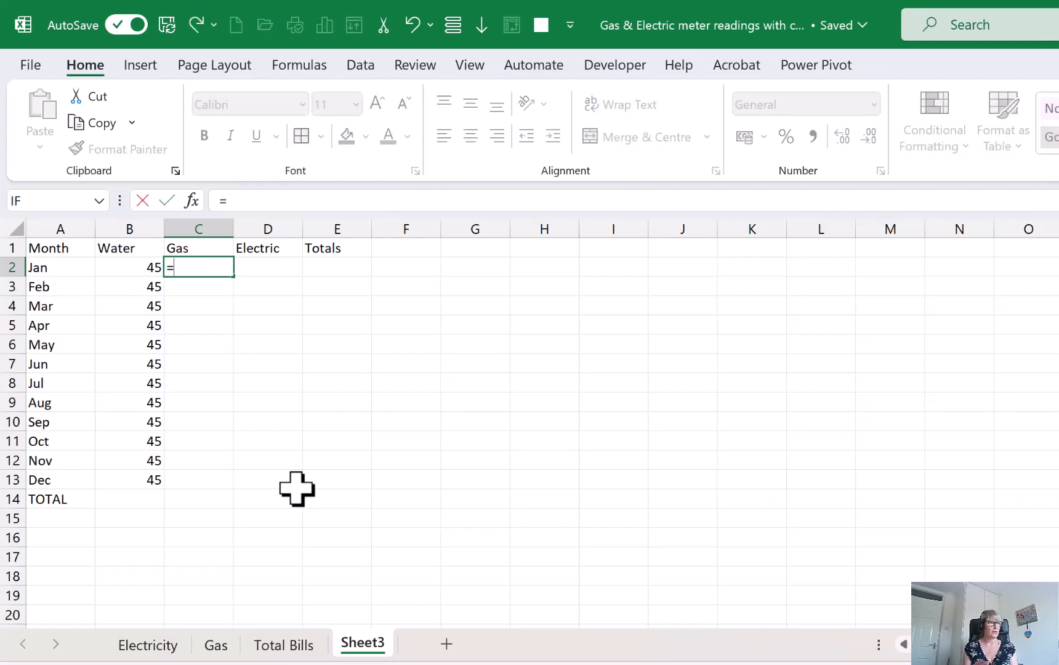
click(216, 644)
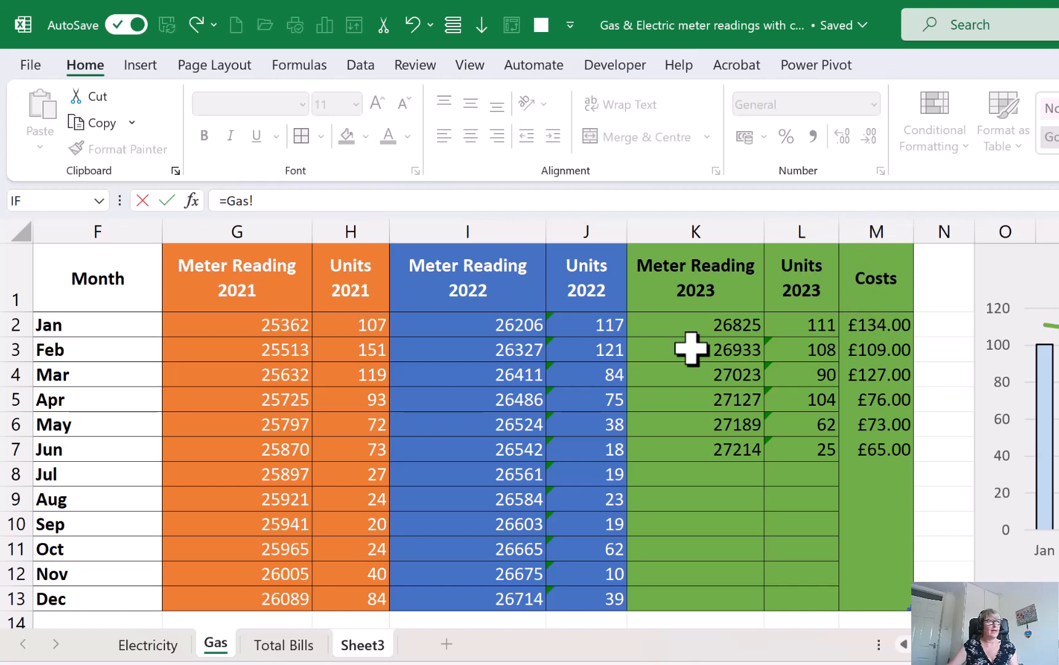
click(875, 324)
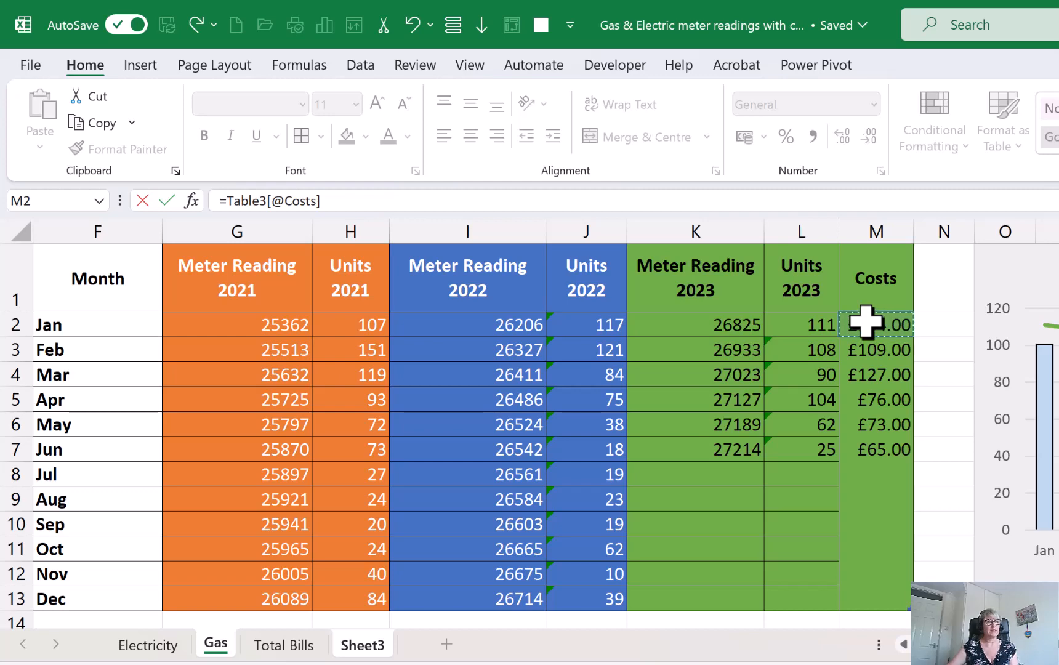
key(Return)
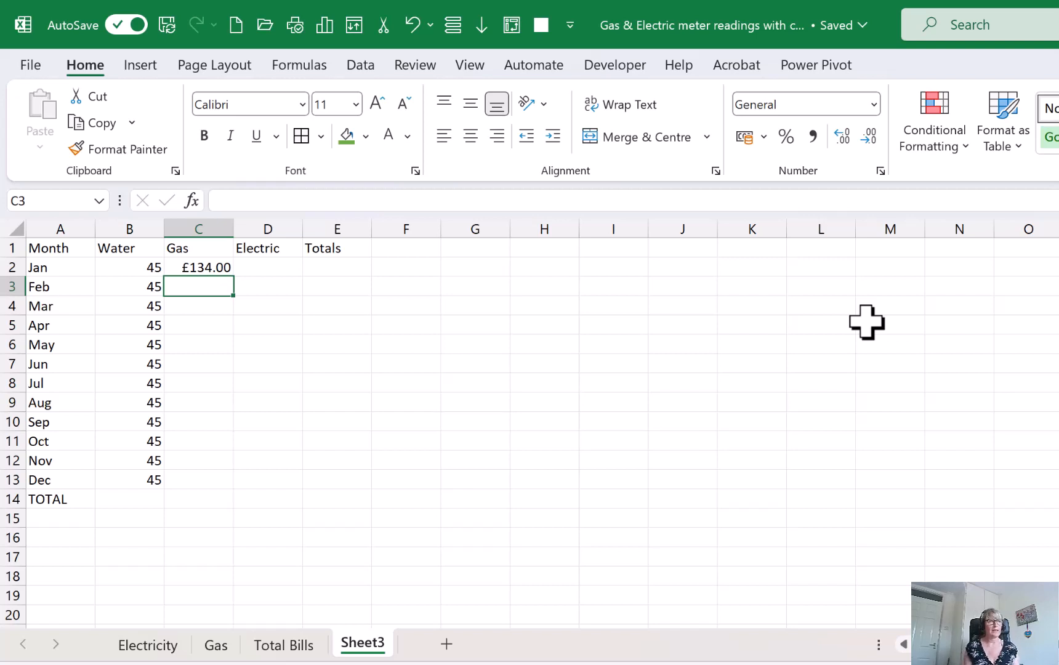
Link the January electric cell D2 to the January cost in cell L2 of the Electricity sheet
key(Up)
key(Right)
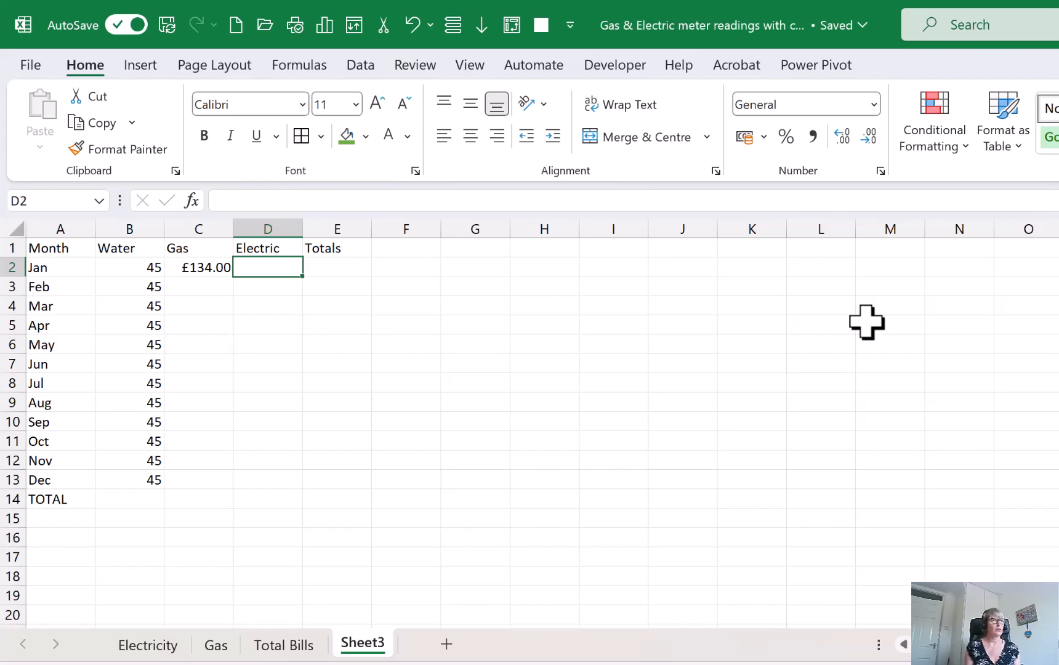
text(=)
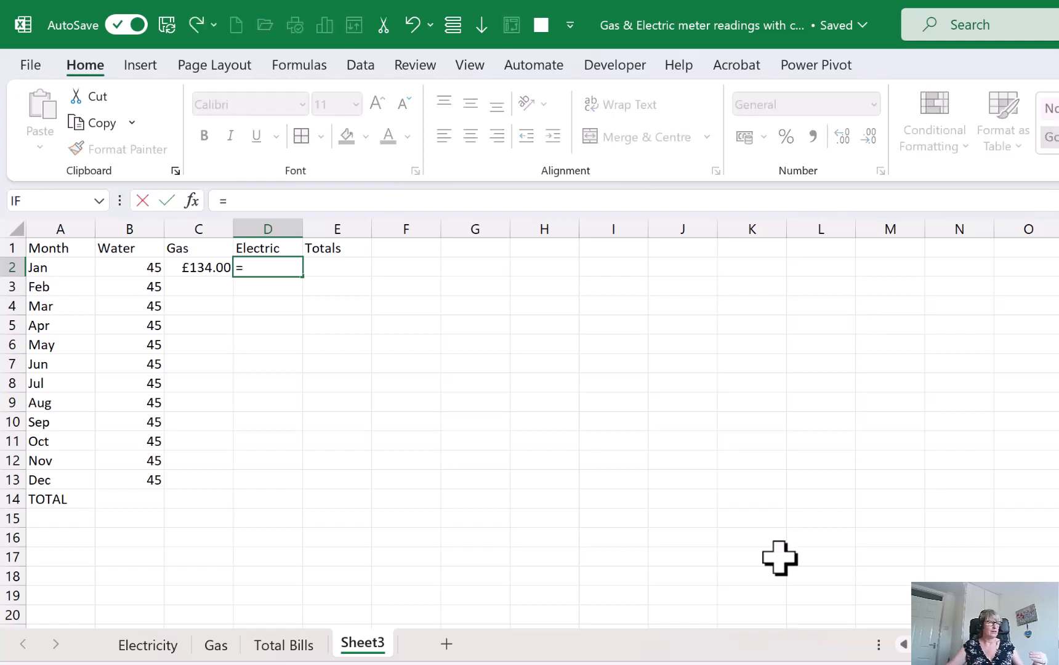
click(148, 645)
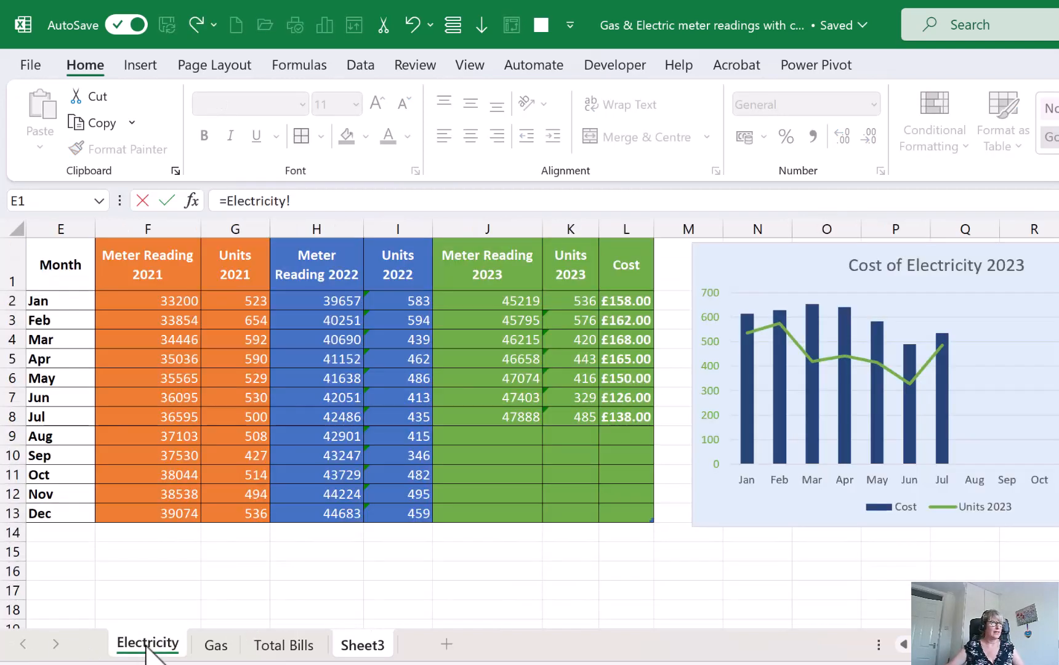
click(625, 304)
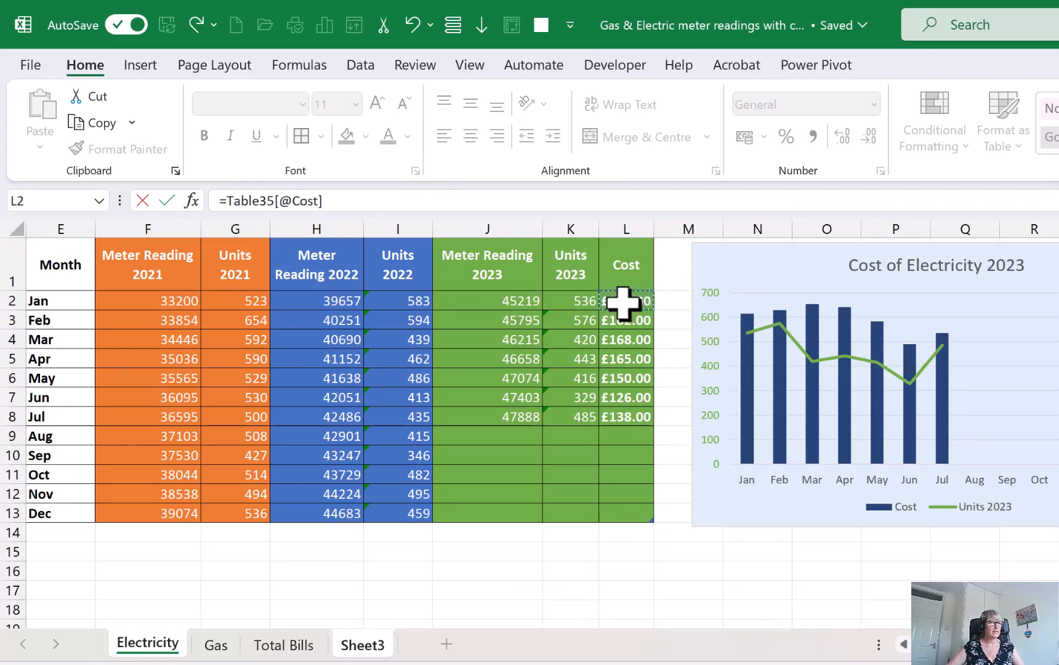
key(Return)
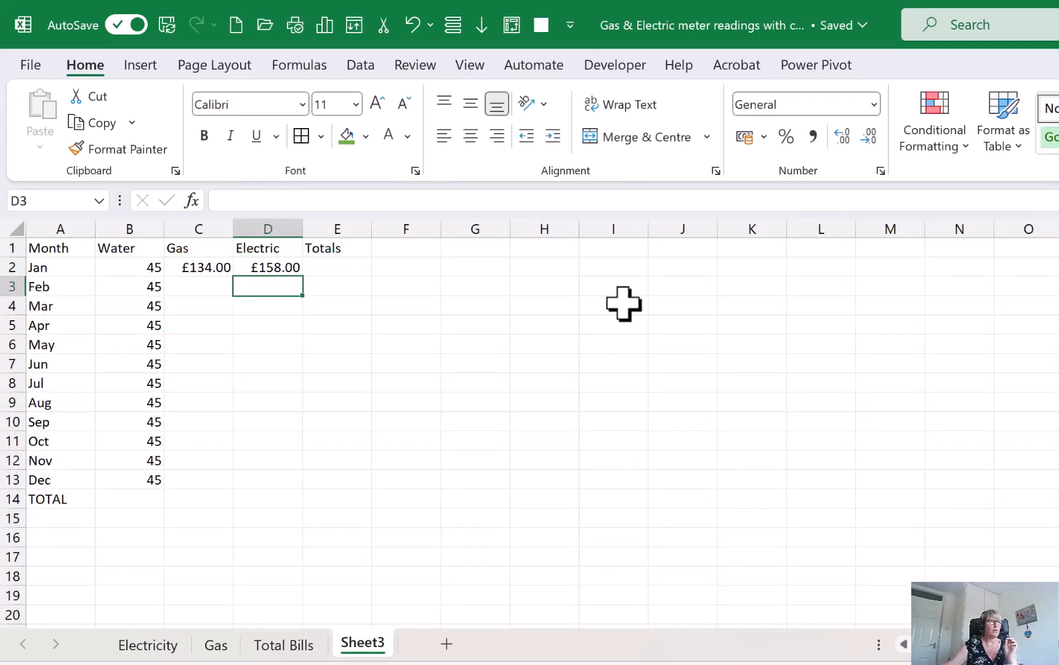
Copy the January gas cost formula in C2 down to December in C13
click(203, 264)
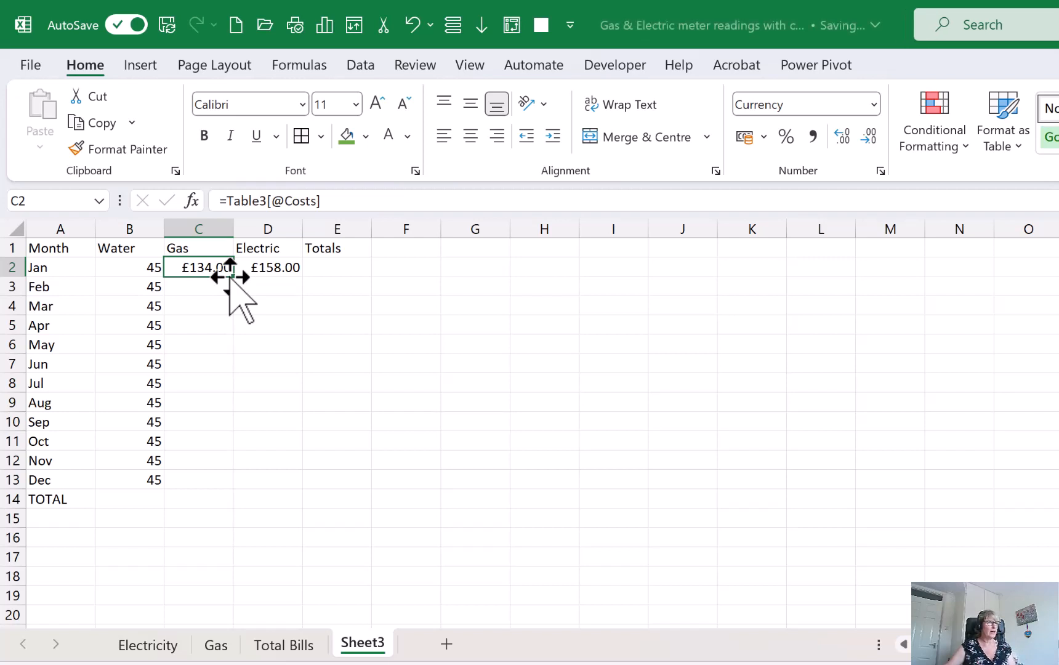
drag(233, 280, 229, 486)
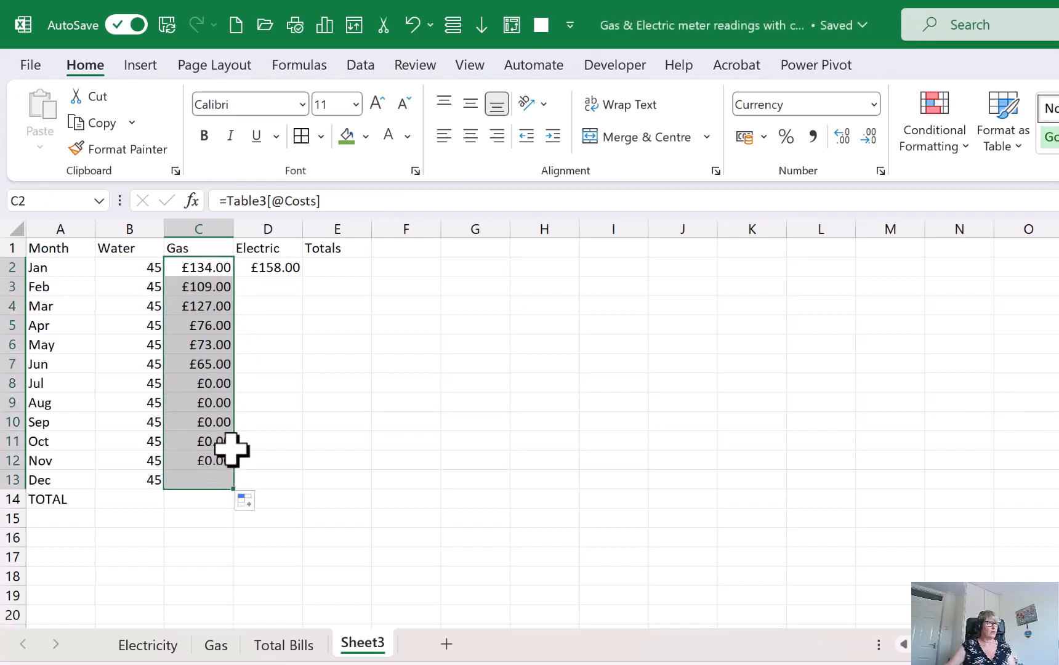
click(228, 269)
click(220, 287)
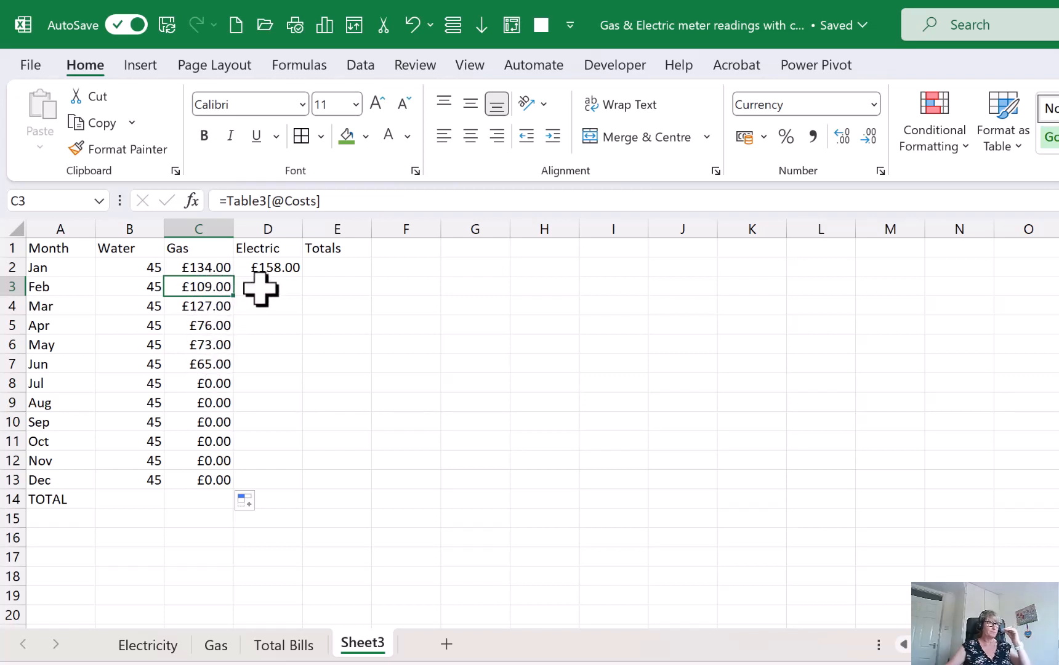
Copy the January electric cost formula in D2 down to December in D13
click(268, 267)
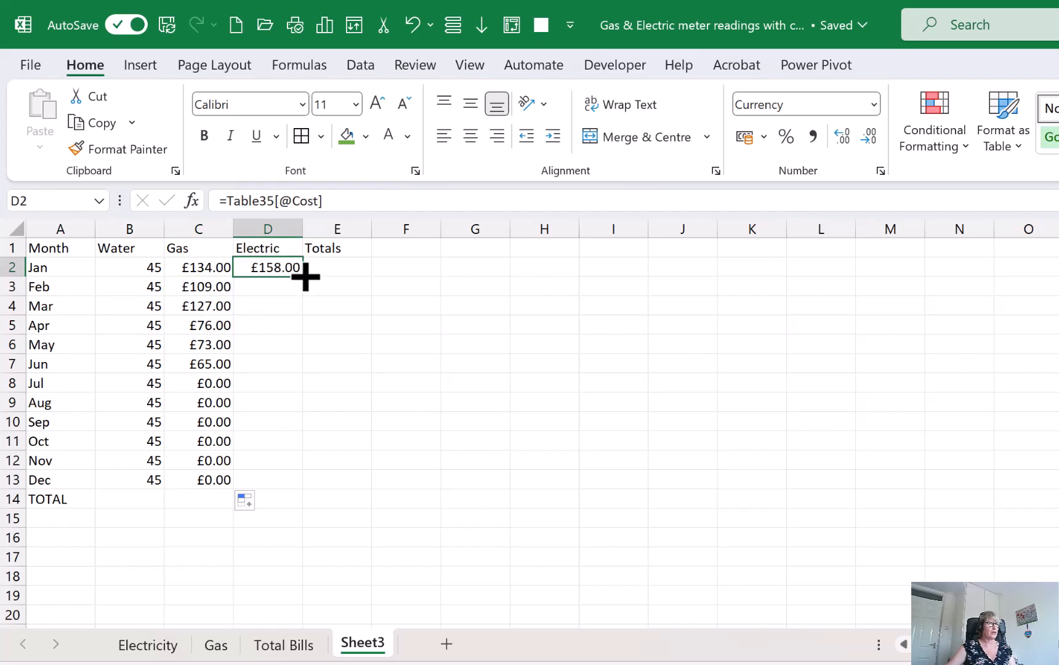
drag(306, 278, 303, 487)
click(411, 360)
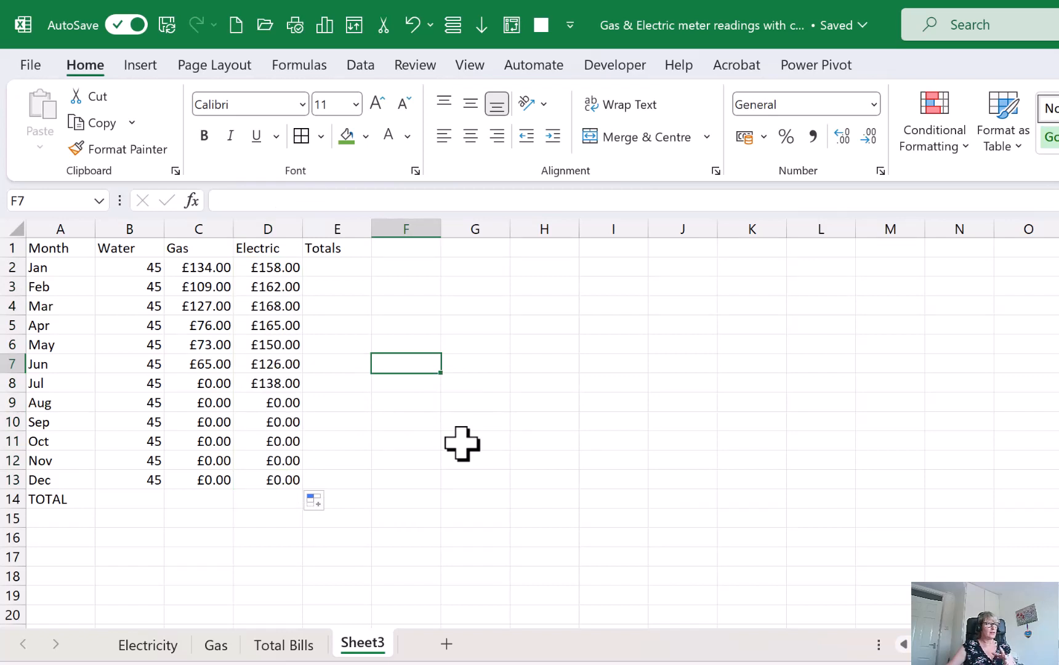
click(209, 385)
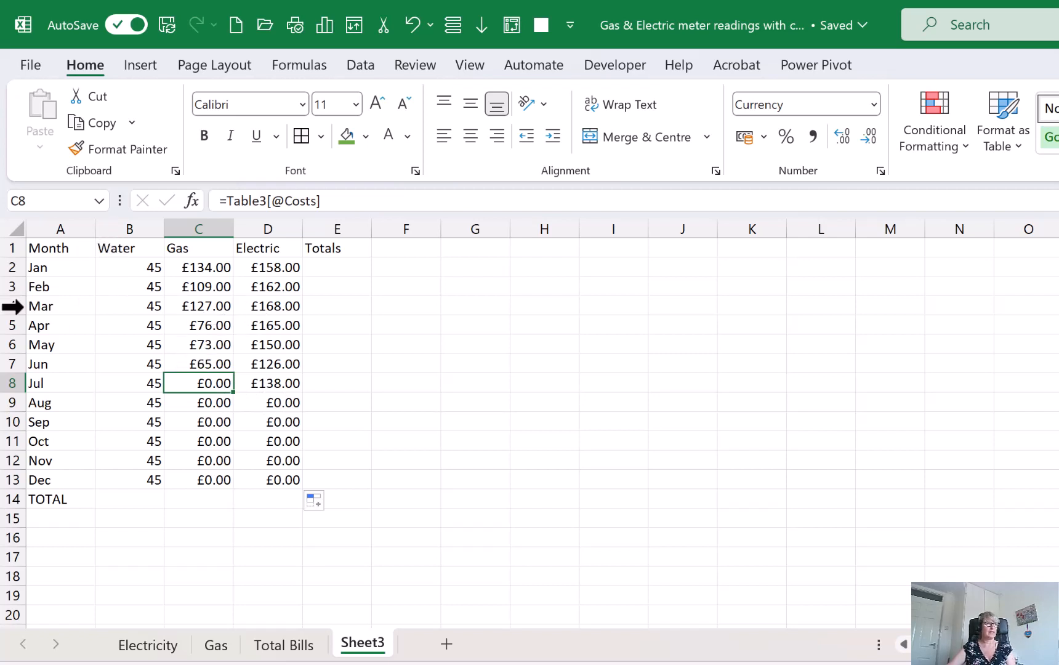
Add column sums for the water, gas and electric costs in B2:D13 to the TOTAL row using Quick Analysis
drag(129, 266, 290, 480)
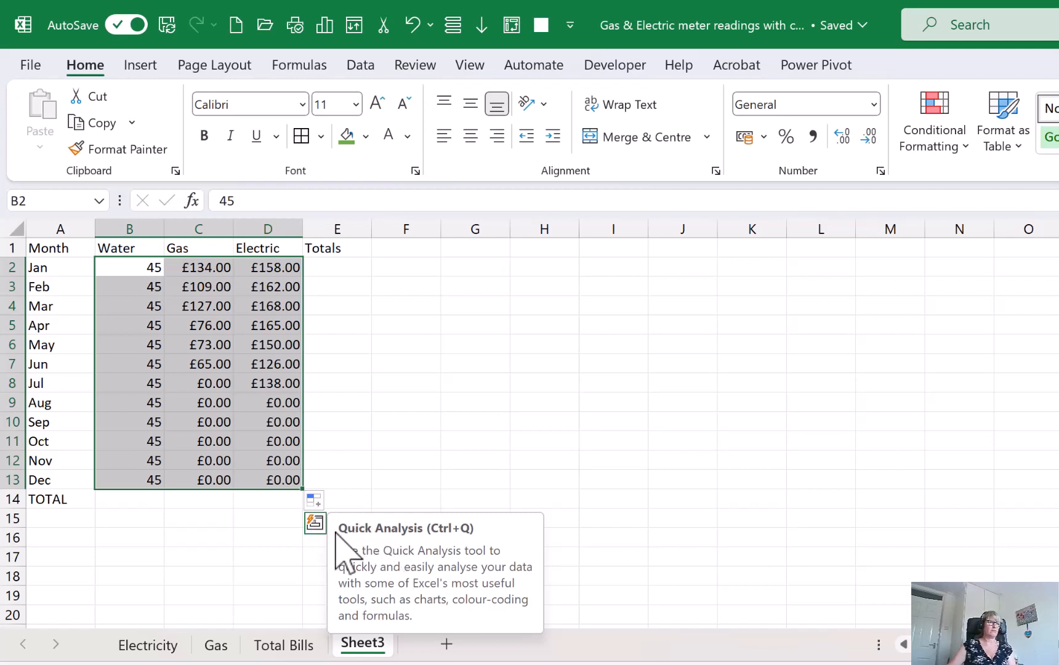
click(315, 524)
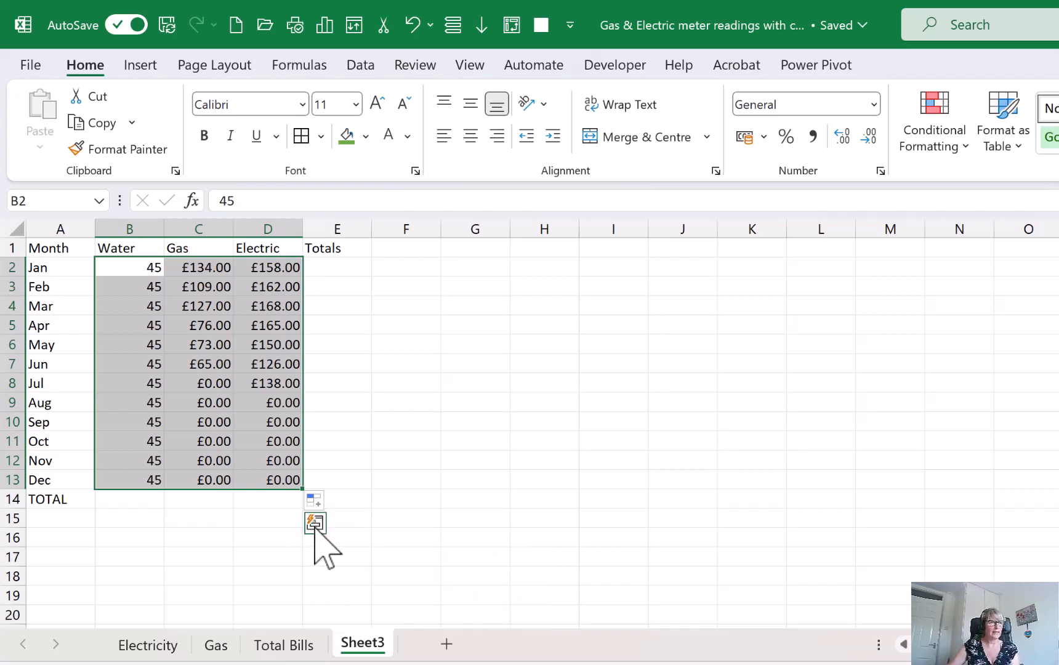
click(317, 525)
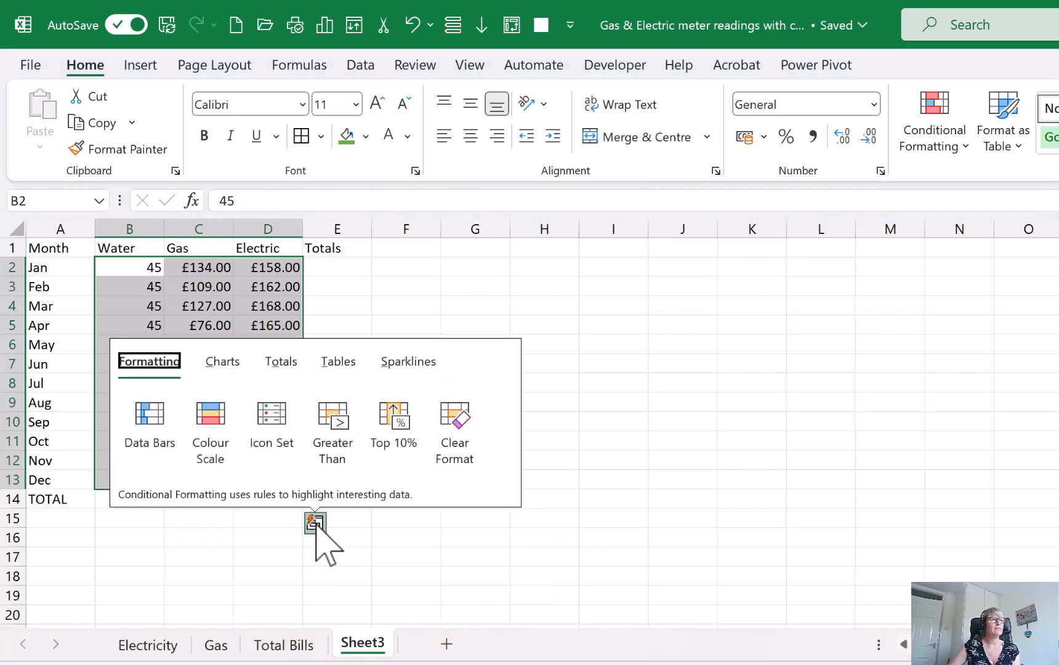
click(278, 363)
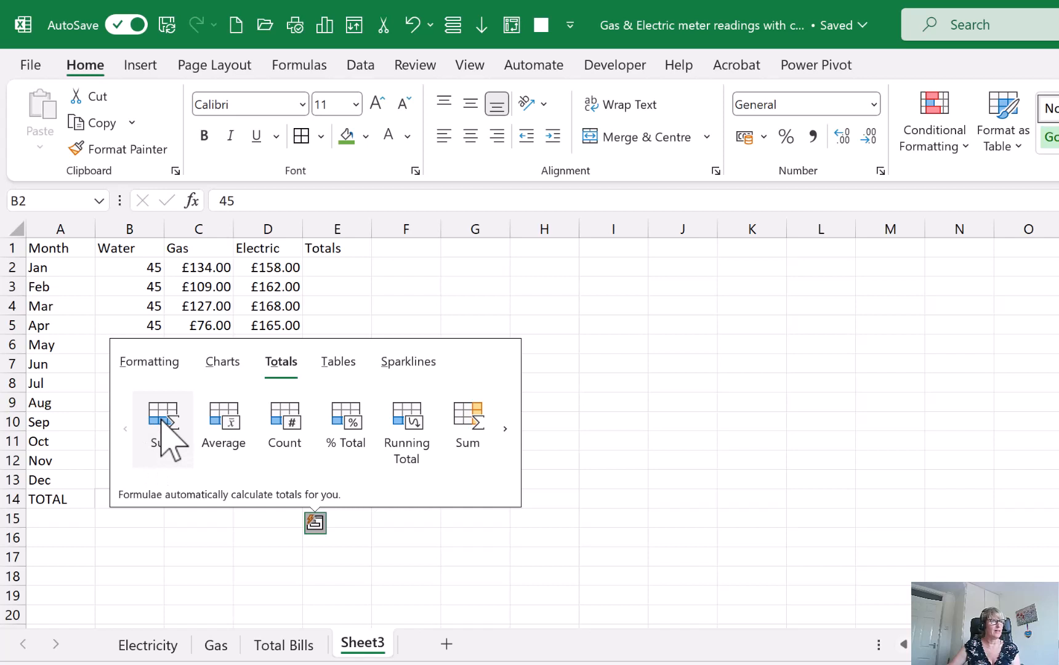
click(161, 418)
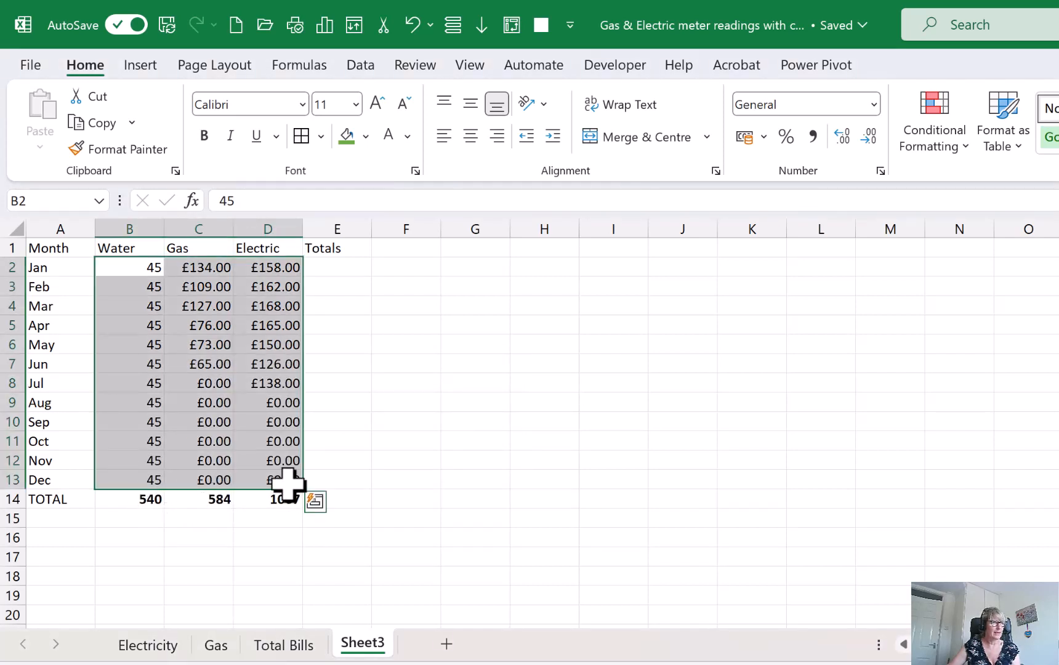
Add row sums of each month's three costs to the Totals column, E2:E13, using Quick Analysis
click(315, 502)
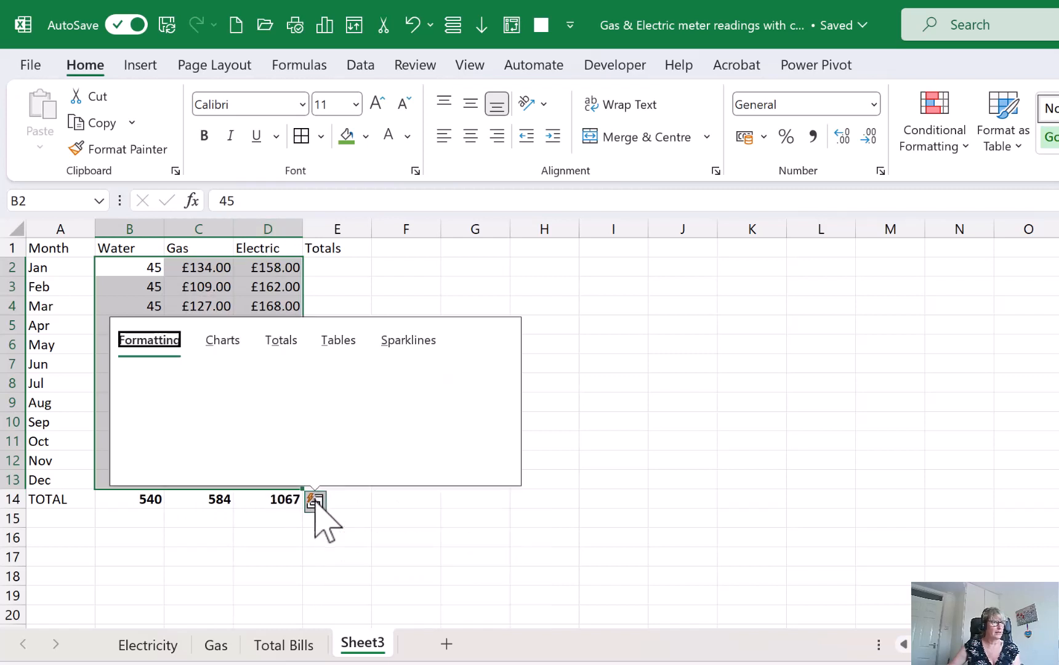
click(277, 340)
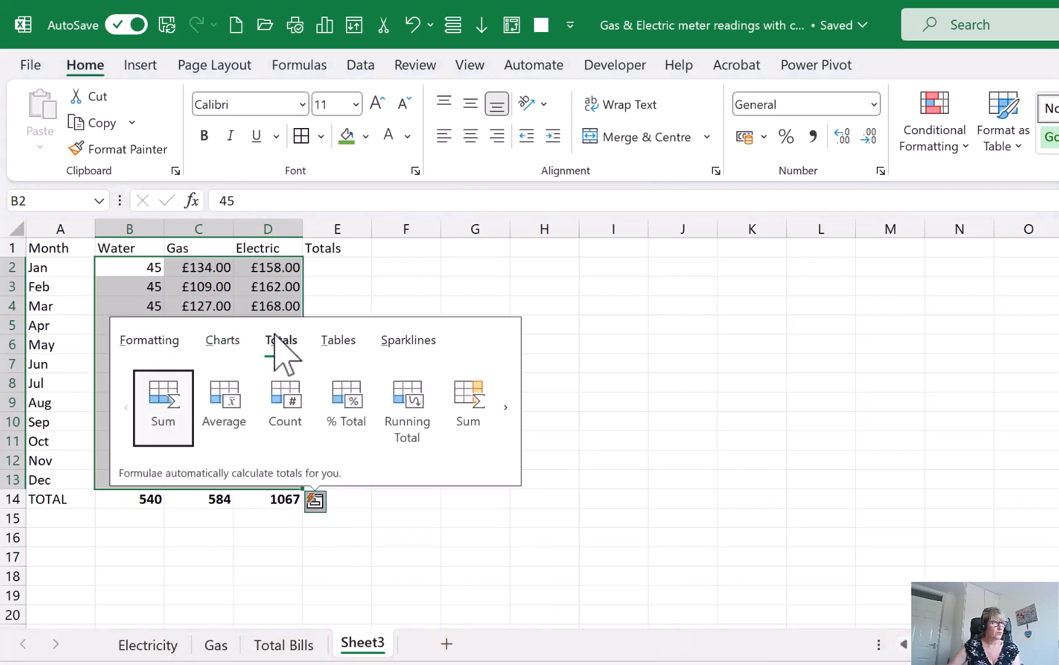
click(471, 416)
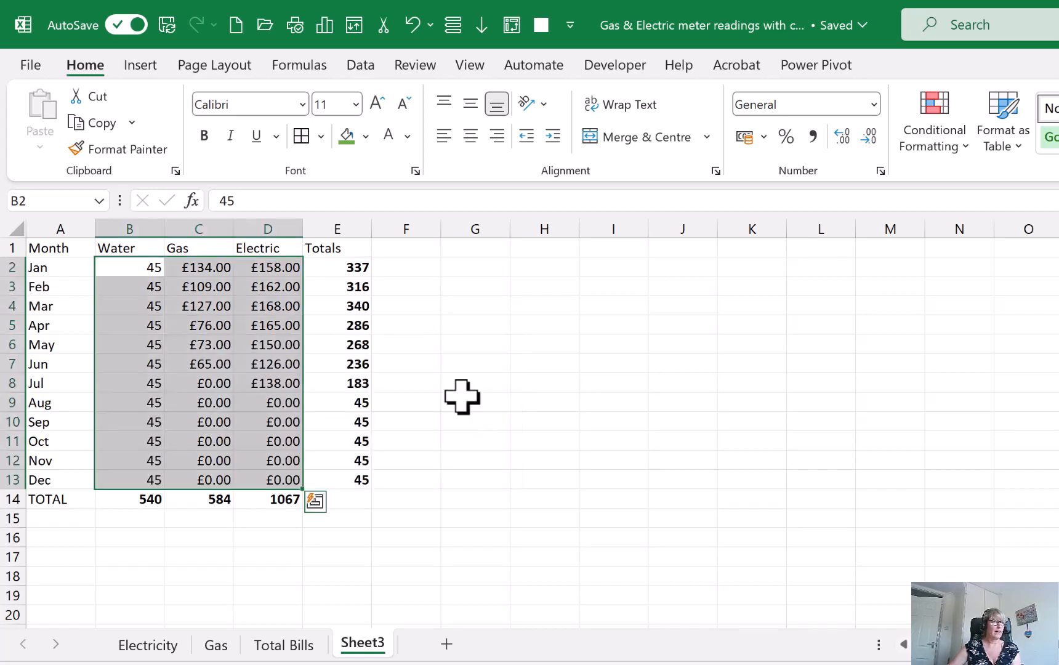
click(421, 364)
drag(335, 266, 348, 481)
click(459, 447)
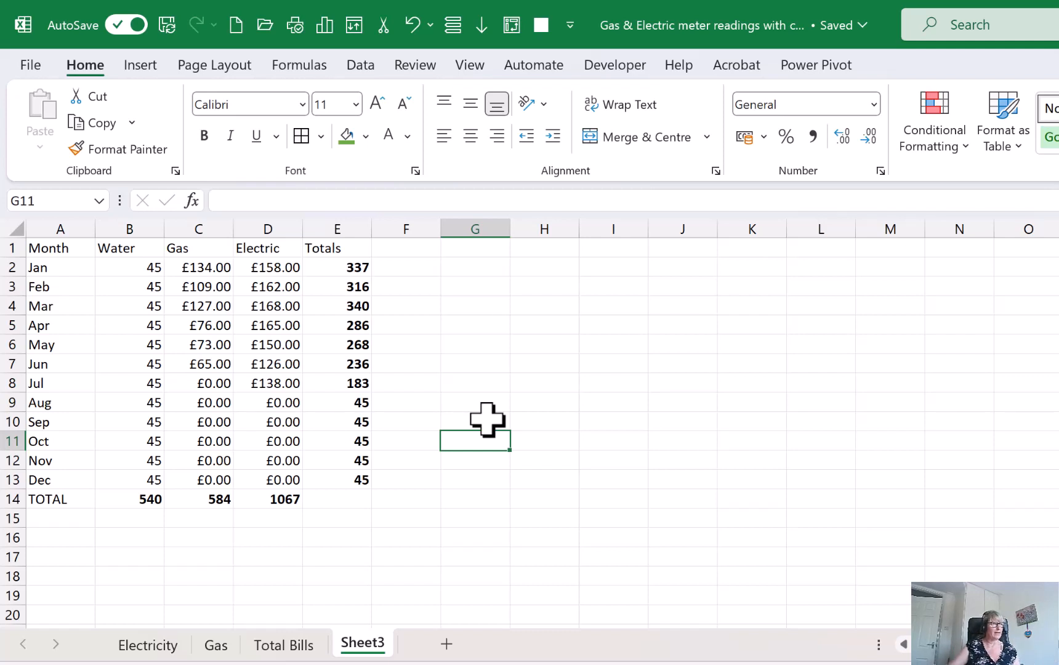
Copy the December row sum in E13 down to E14 to add a grand total to the TOTAL row
drag(358, 467, 373, 504)
click(364, 480)
click(422, 499)
click(343, 501)
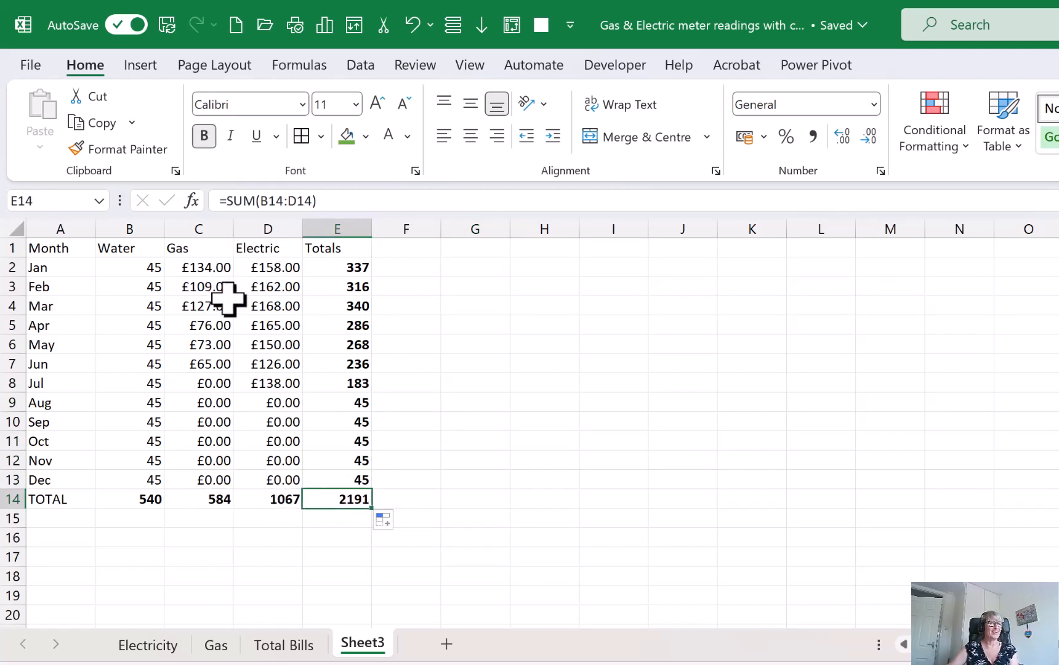
click(262, 306)
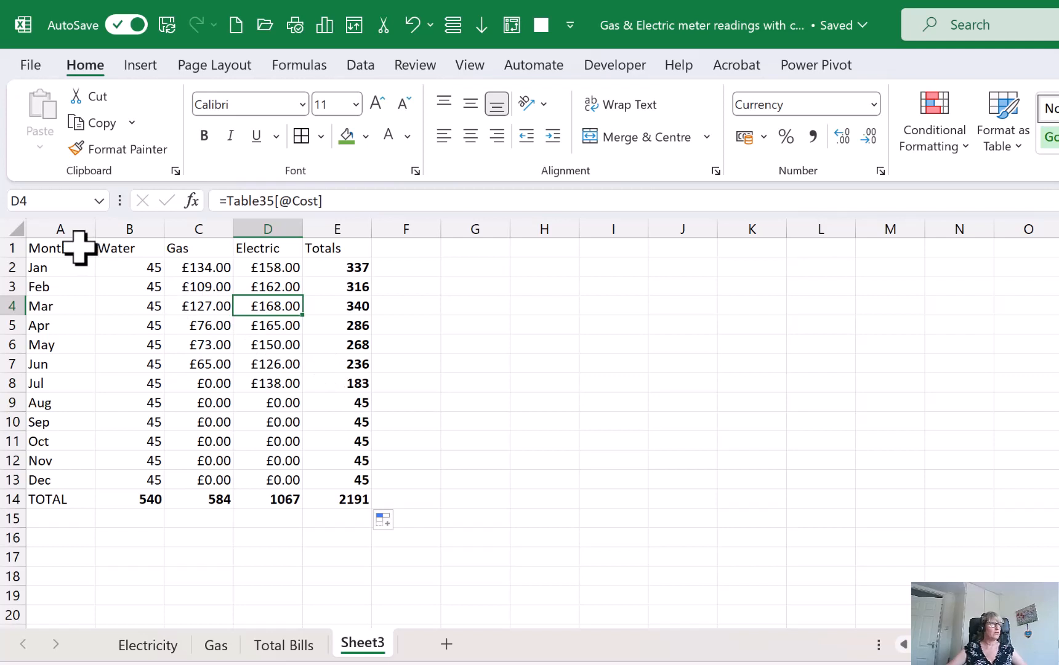
Apply borders around every cell of the summary data in A1:E14
drag(80, 247, 326, 500)
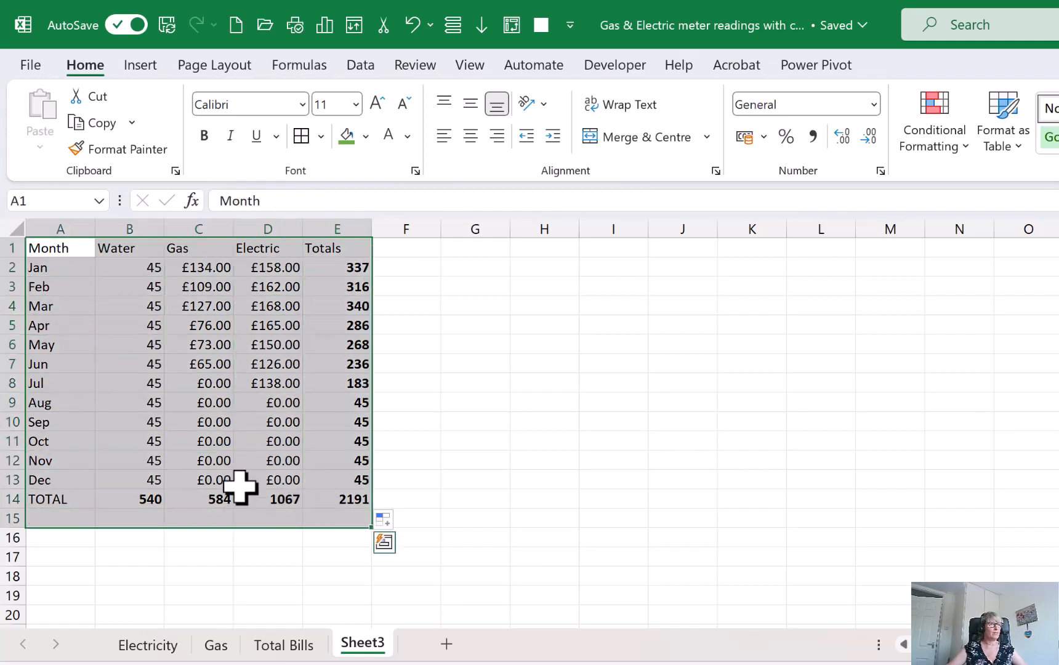
click(317, 484)
click(223, 369)
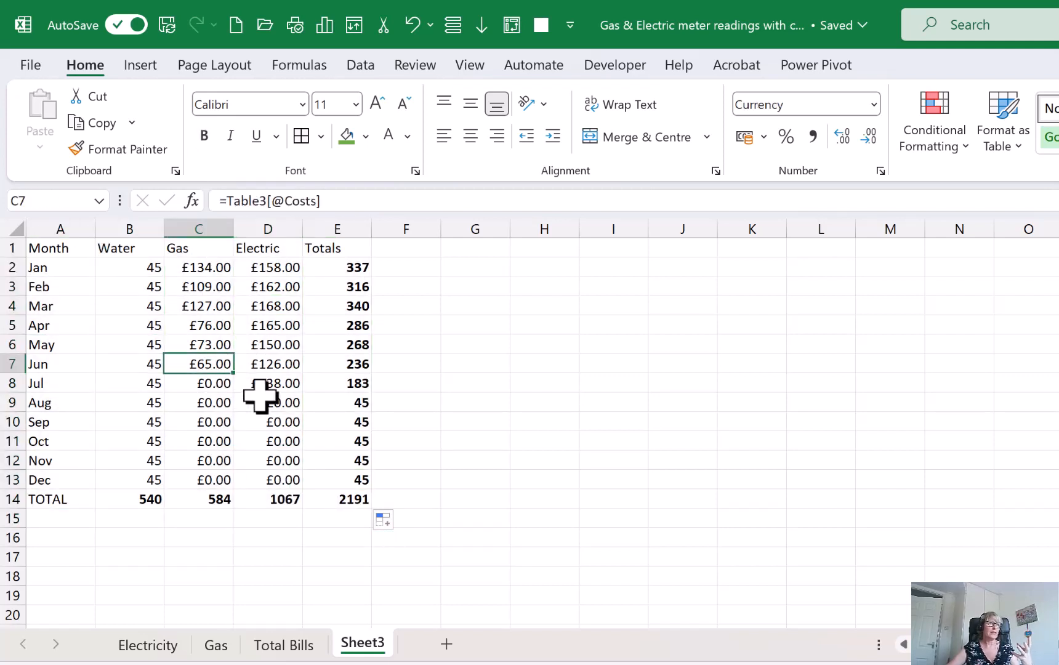
key(ctrl+a)
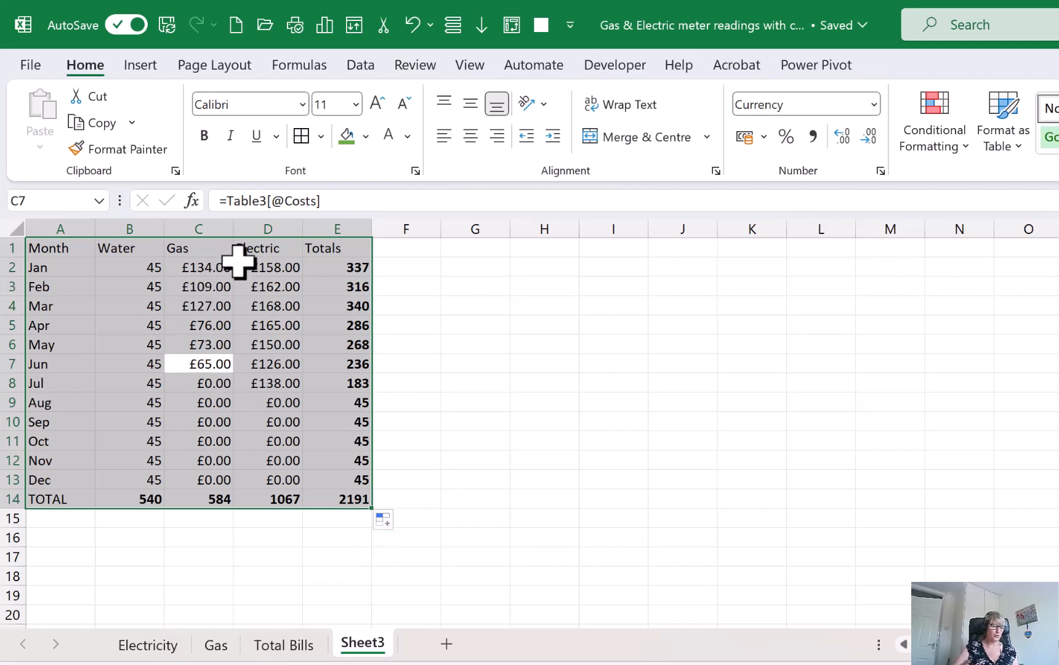
key(ctrl+2)
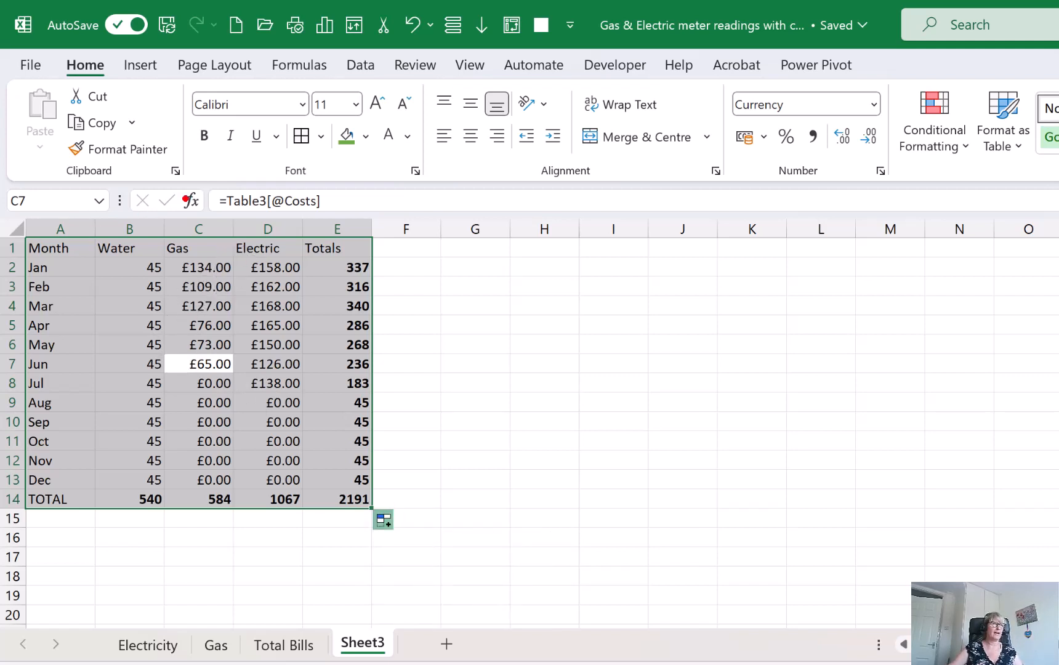
drag(274, 116, 349, 162)
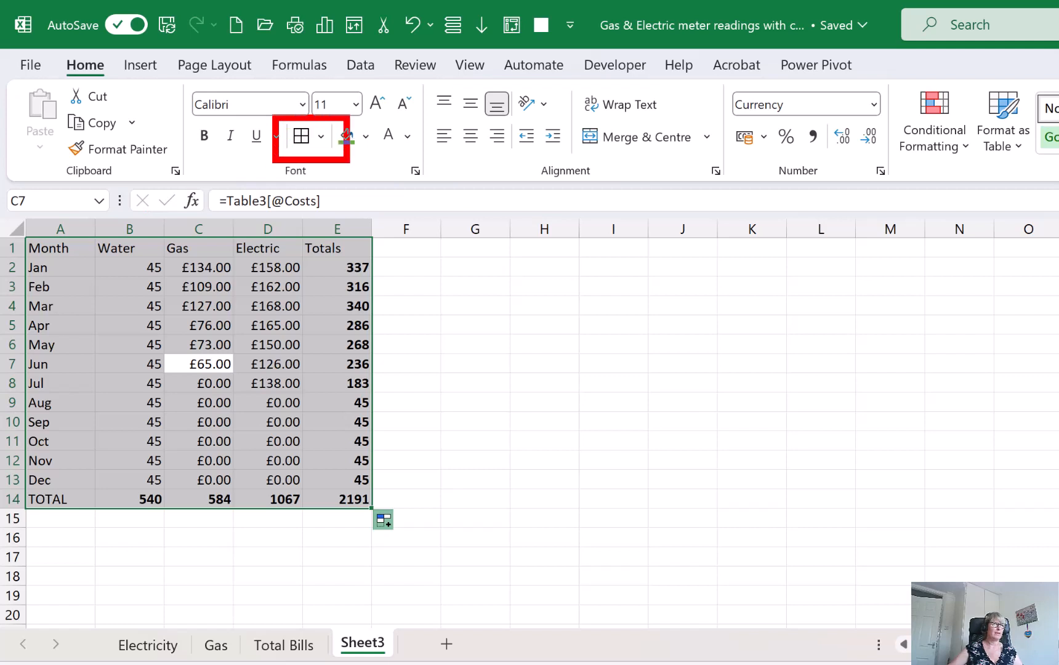
key(Escape)
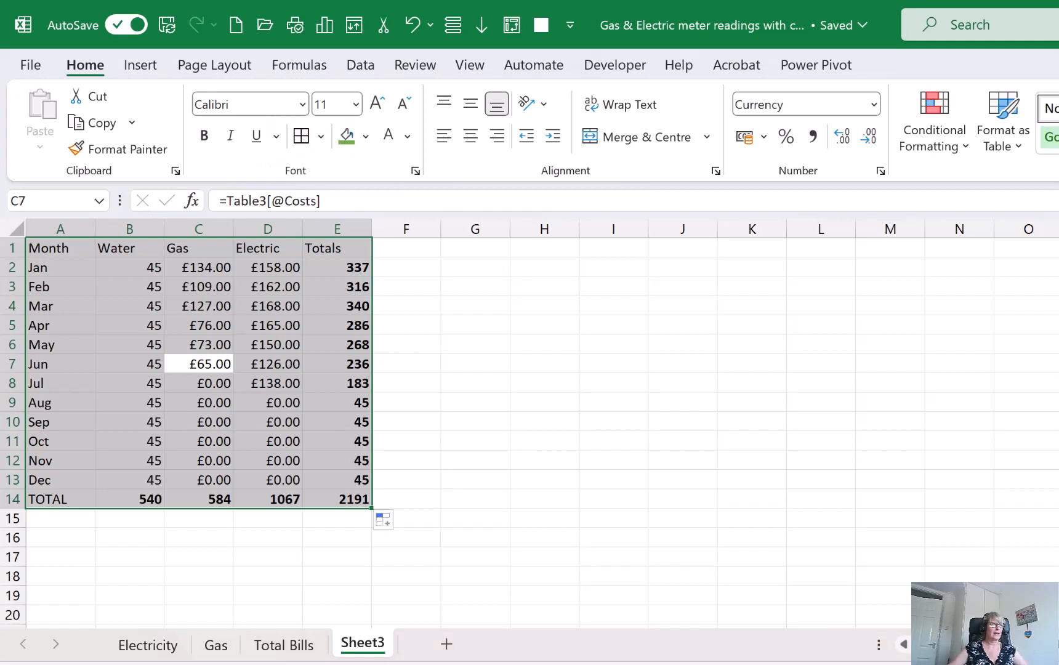
click(322, 136)
click(353, 346)
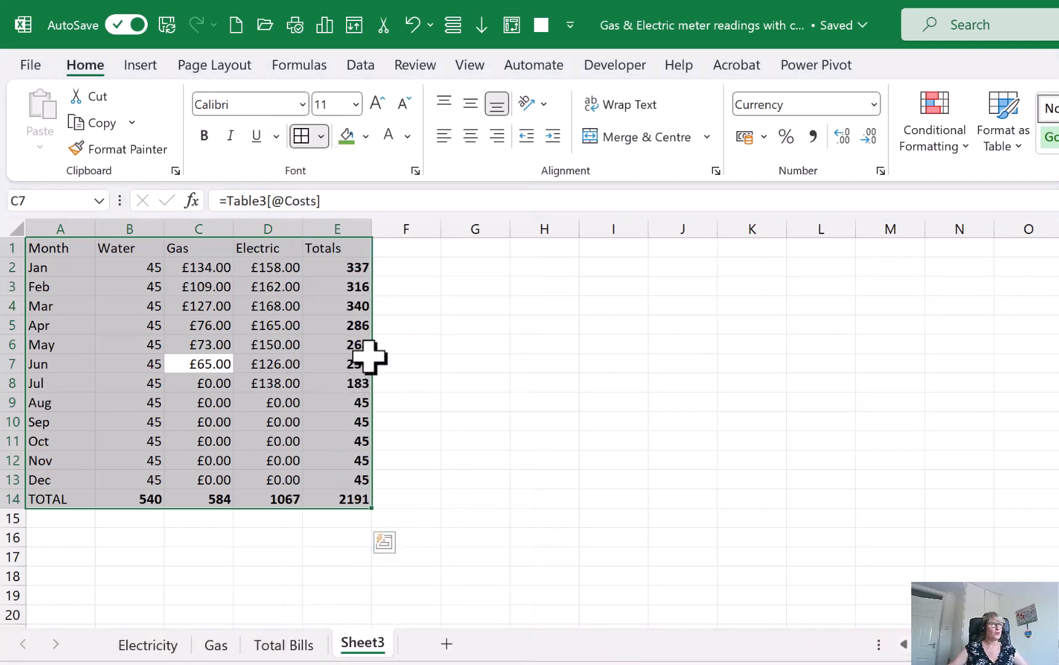
click(542, 380)
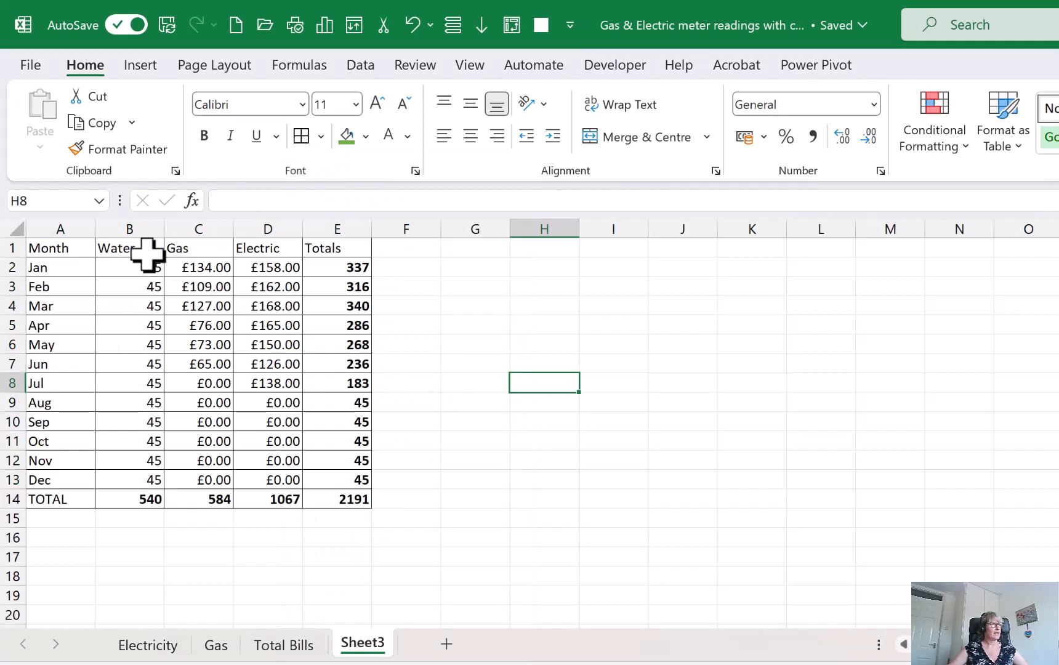
Fill the Water column cells B1:B14 with the blue theme colour
drag(142, 249, 155, 498)
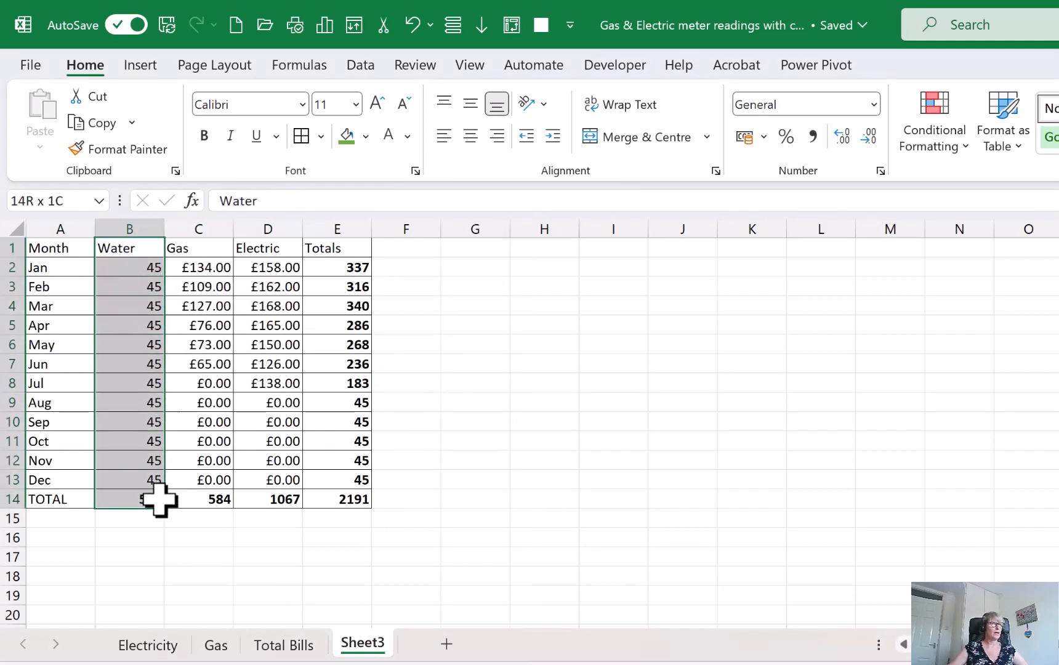
click(366, 137)
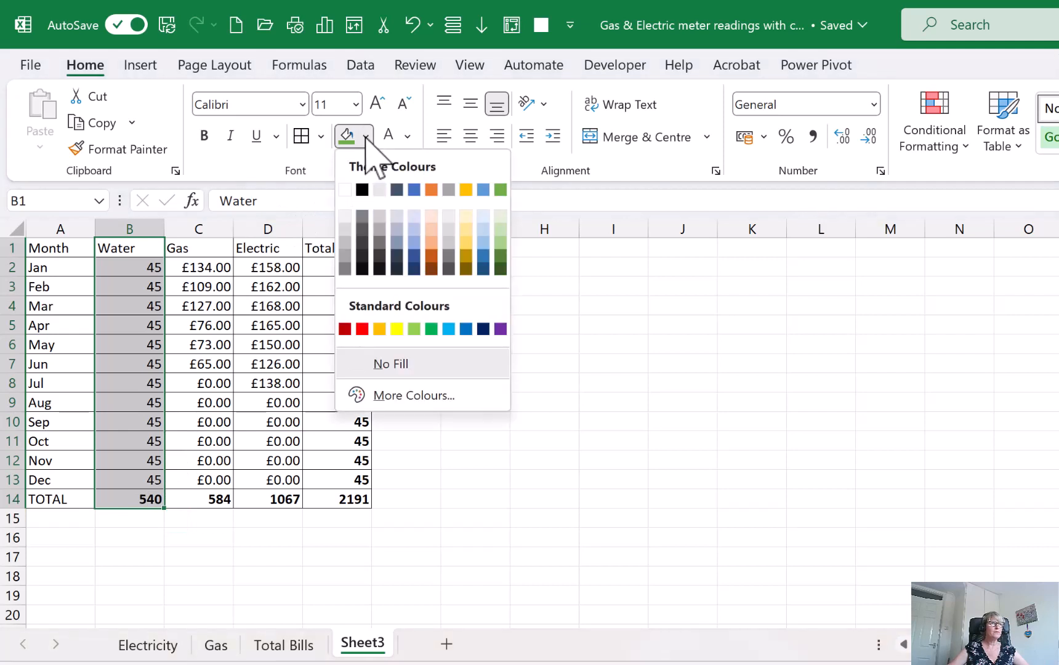
click(484, 191)
Fill the Gas column cells C1:C14 with the orange theme colour
drag(197, 247, 195, 490)
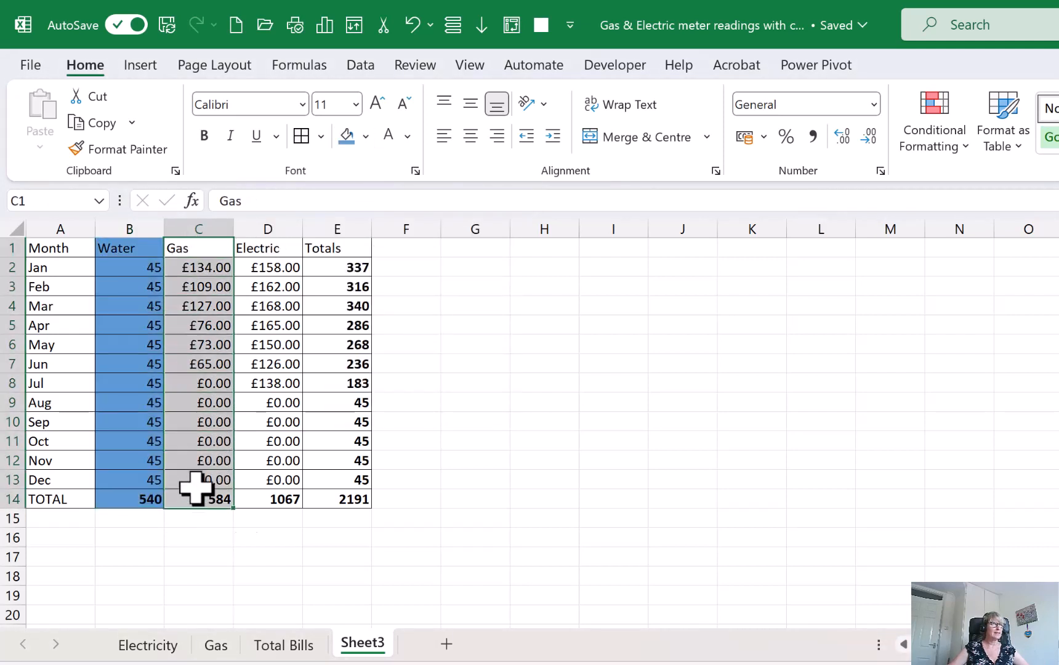
click(367, 137)
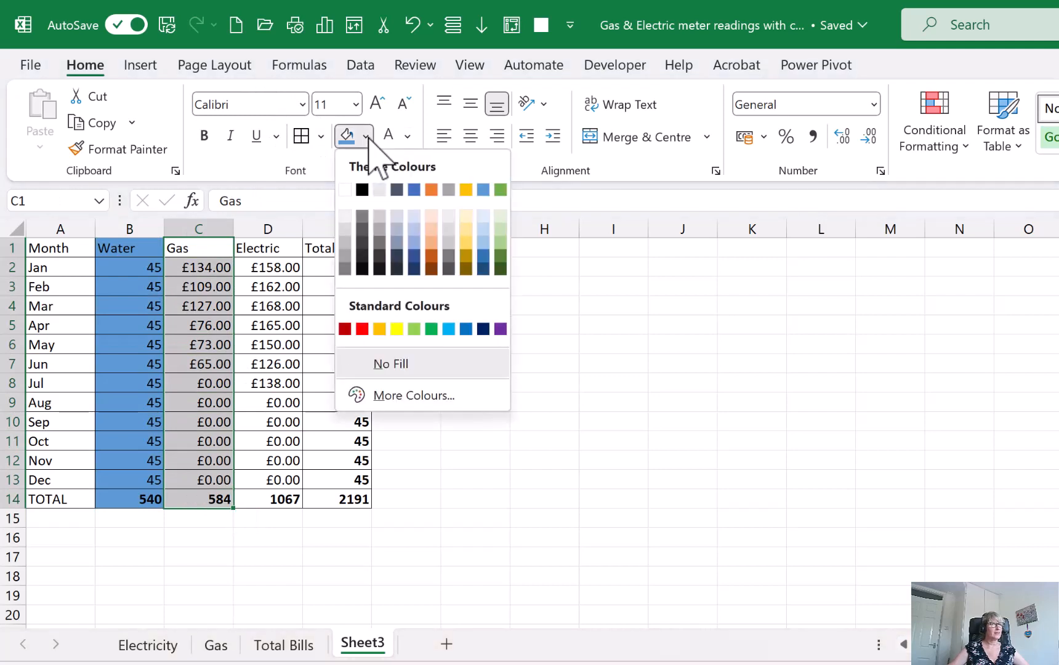
click(437, 190)
Fill the Electric column cells D1:D14 with the green theme colour
drag(256, 246, 278, 502)
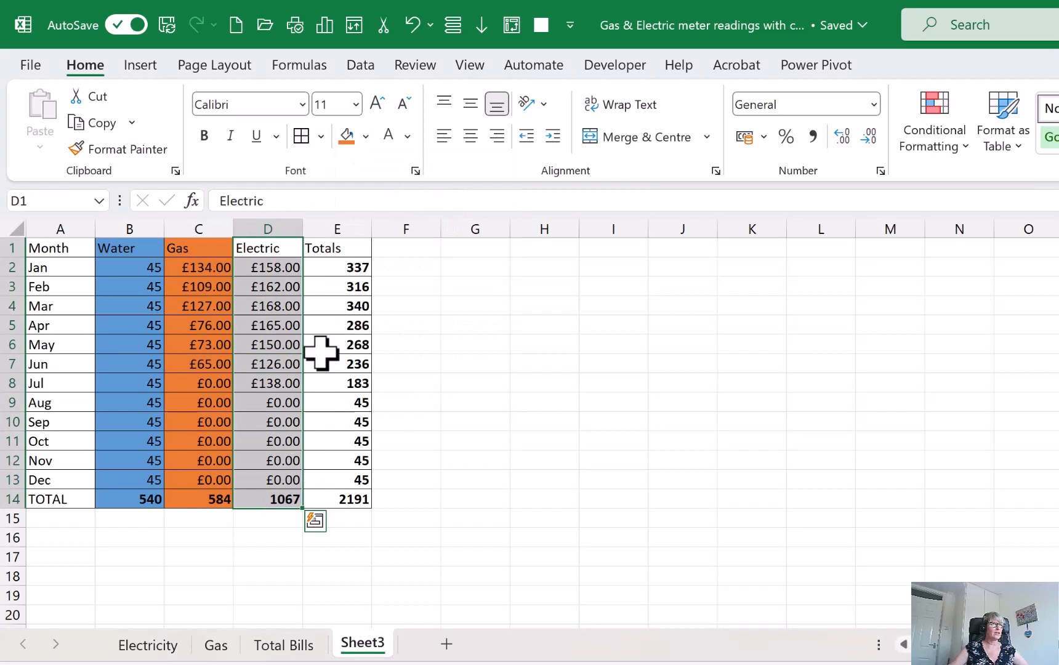
click(367, 136)
click(499, 188)
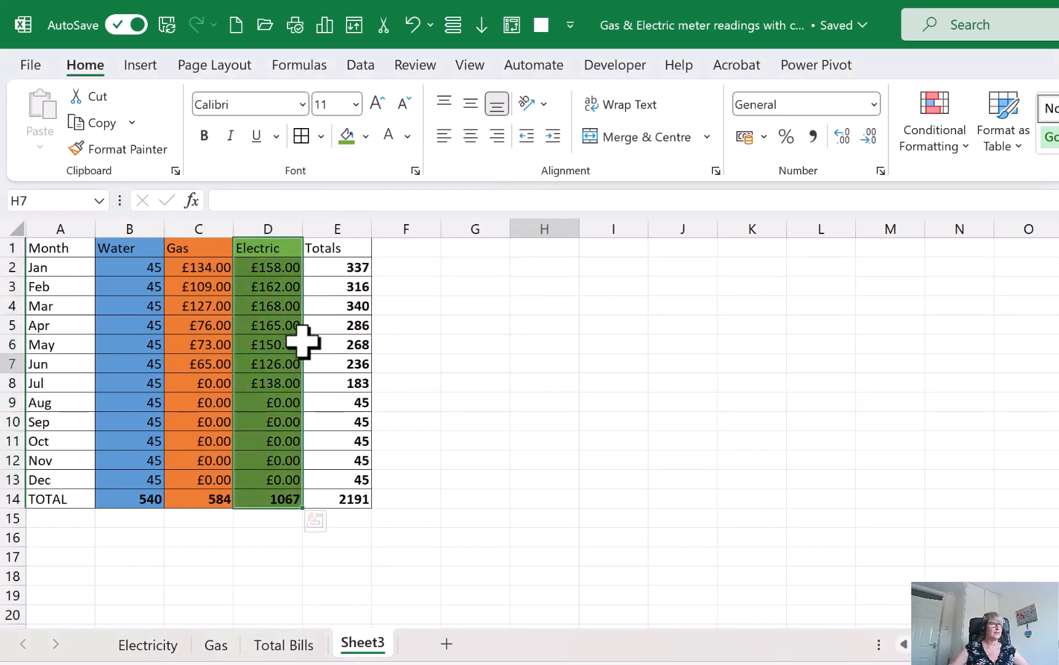
Set the font colour of the Water, Gas and Electric cells in B1:D14 to white
drag(123, 253, 243, 498)
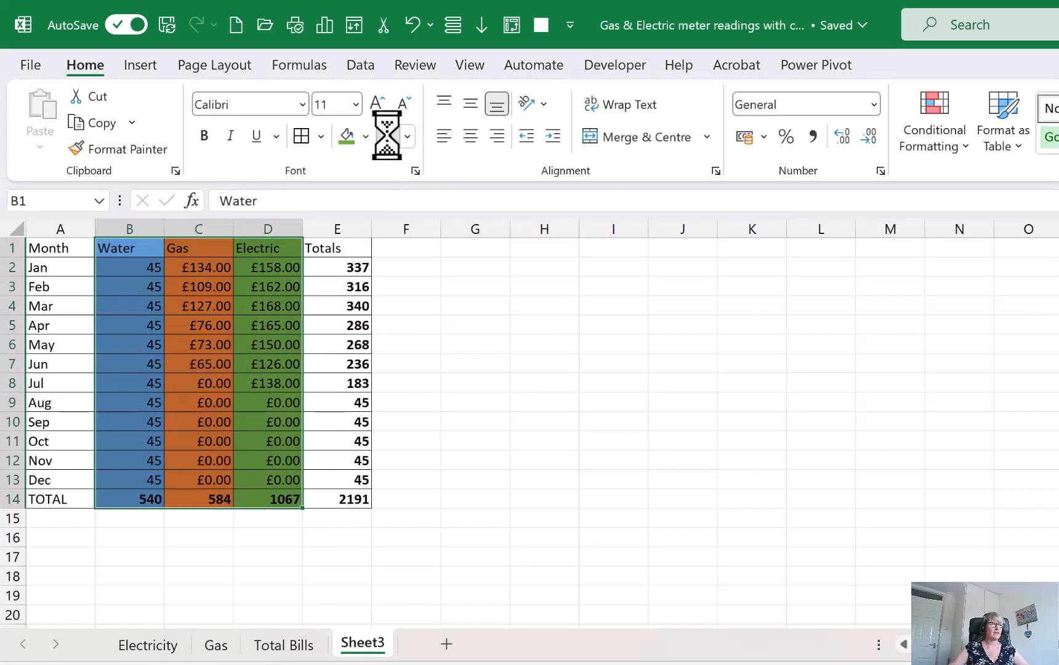
click(444, 325)
click(340, 382)
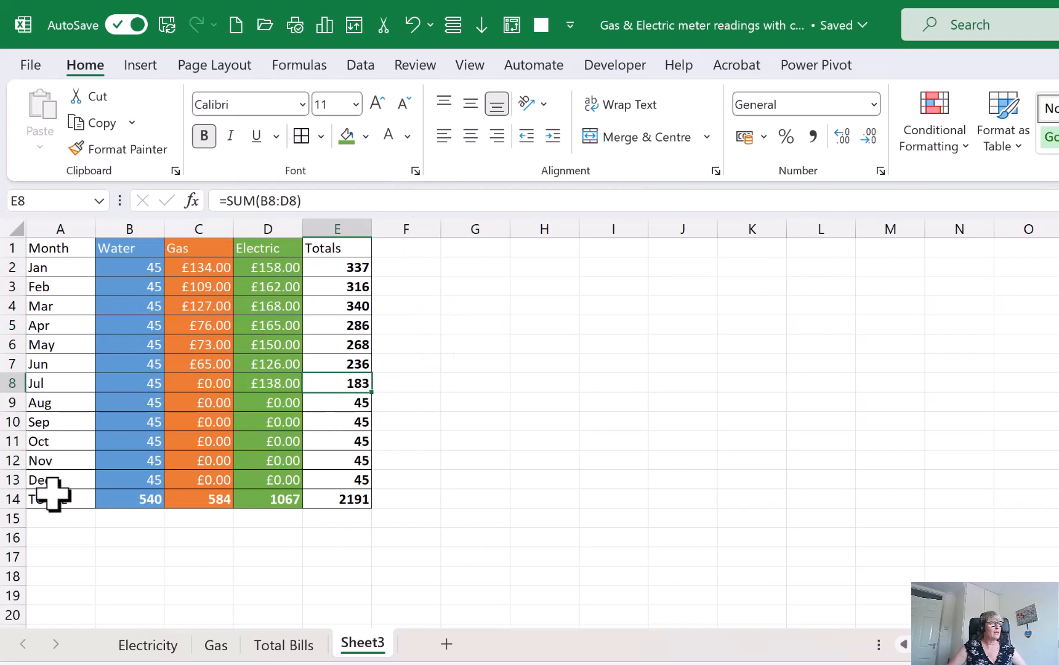
Make the whole TOTAL row, A14:E14, bold
drag(53, 492, 351, 500)
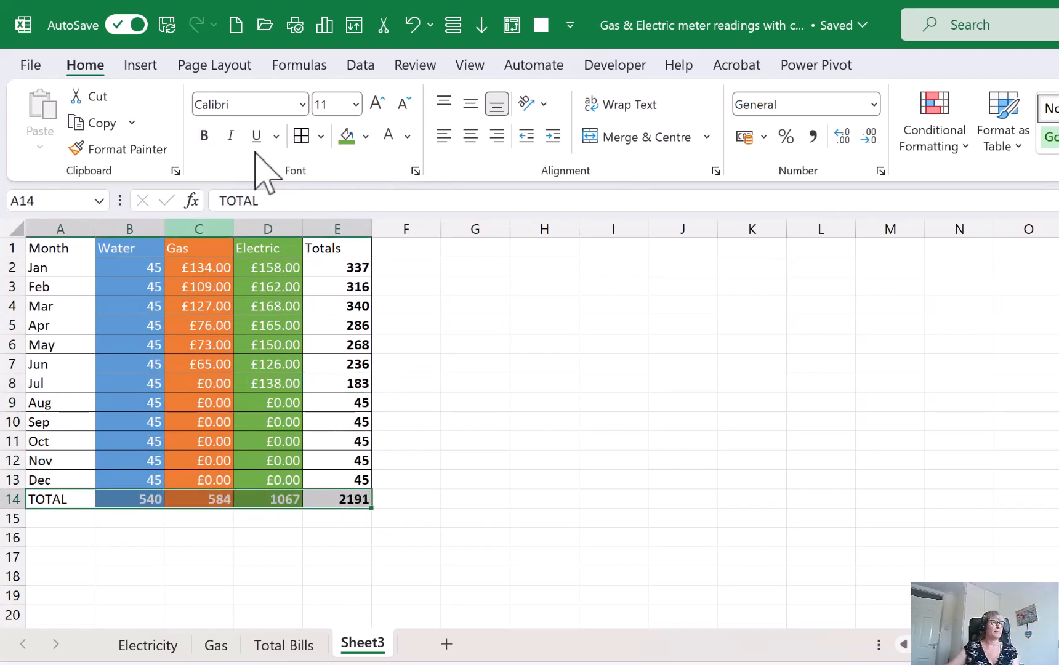
click(210, 137)
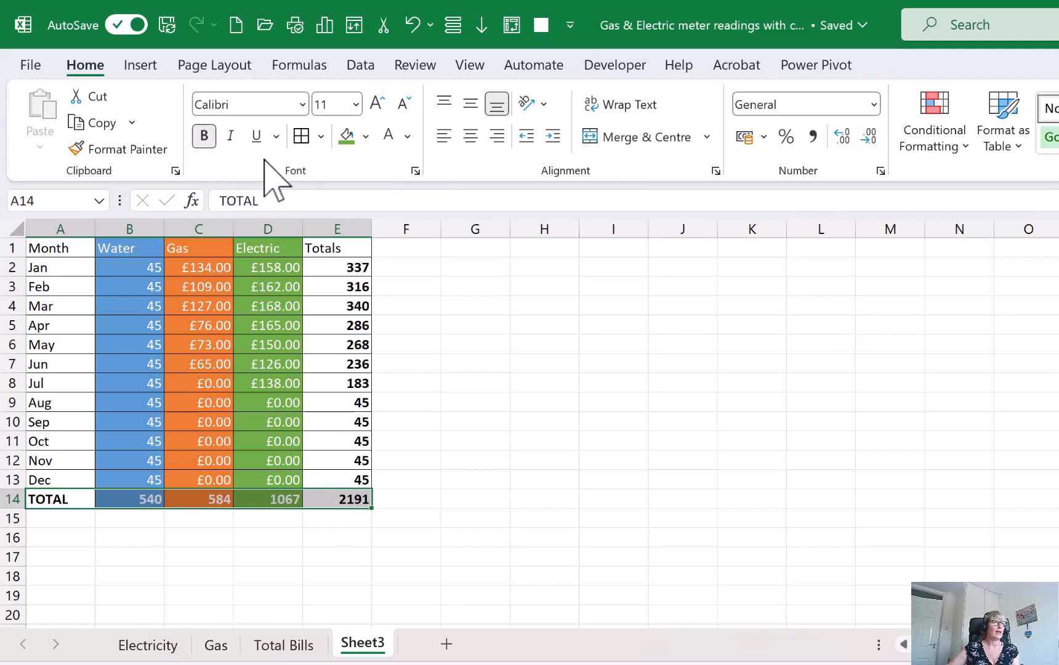
Apply a top and double bottom border to the TOTAL row, A14:E14
click(322, 137)
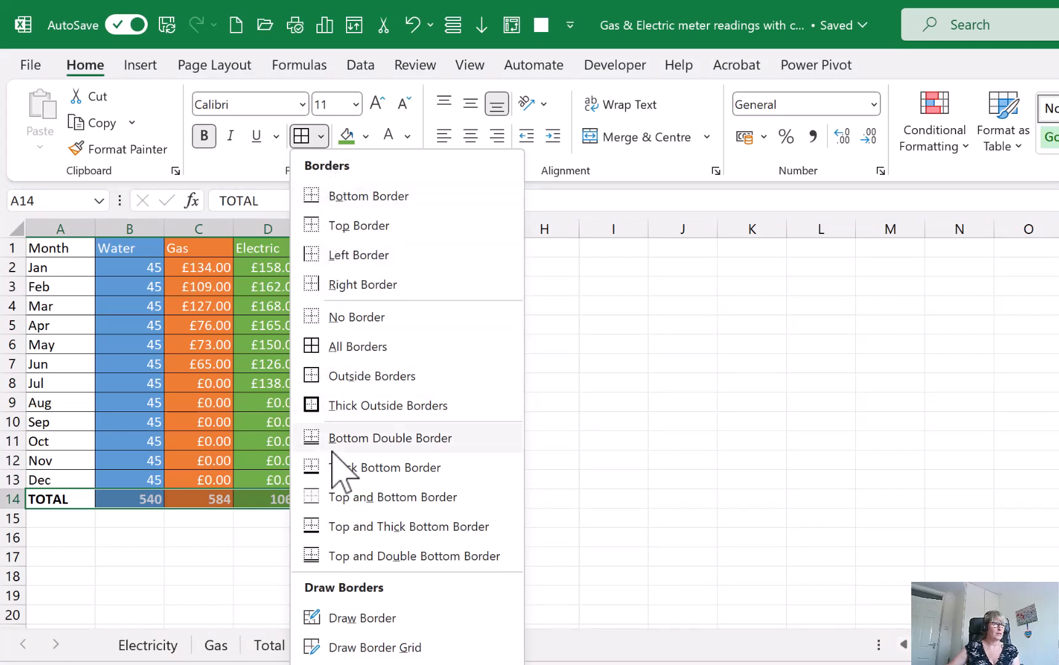
click(371, 556)
click(464, 533)
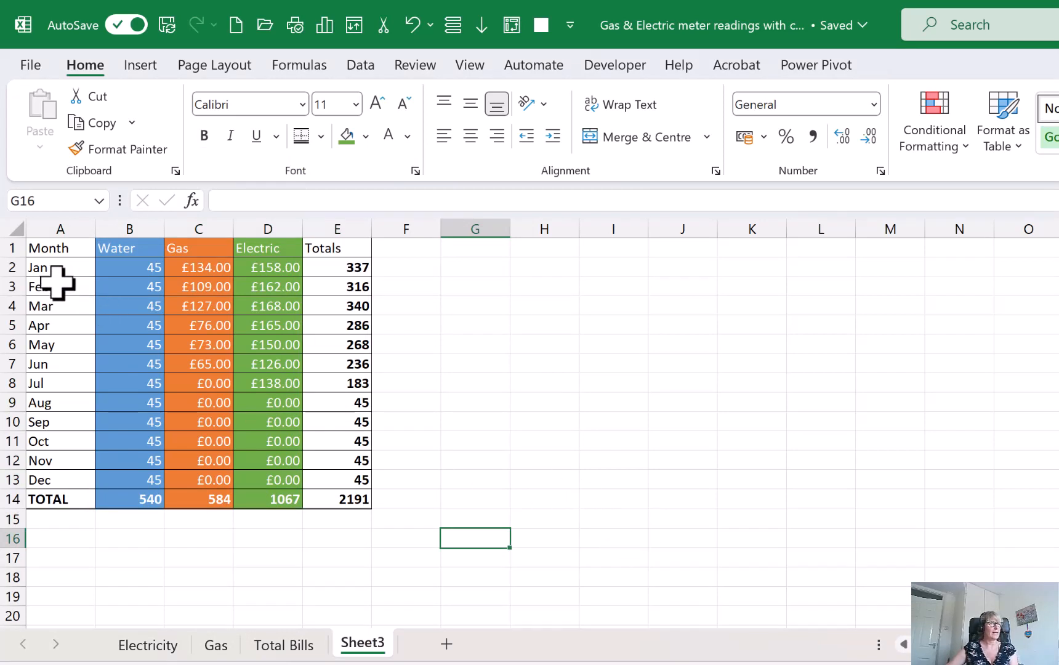
click(217, 304)
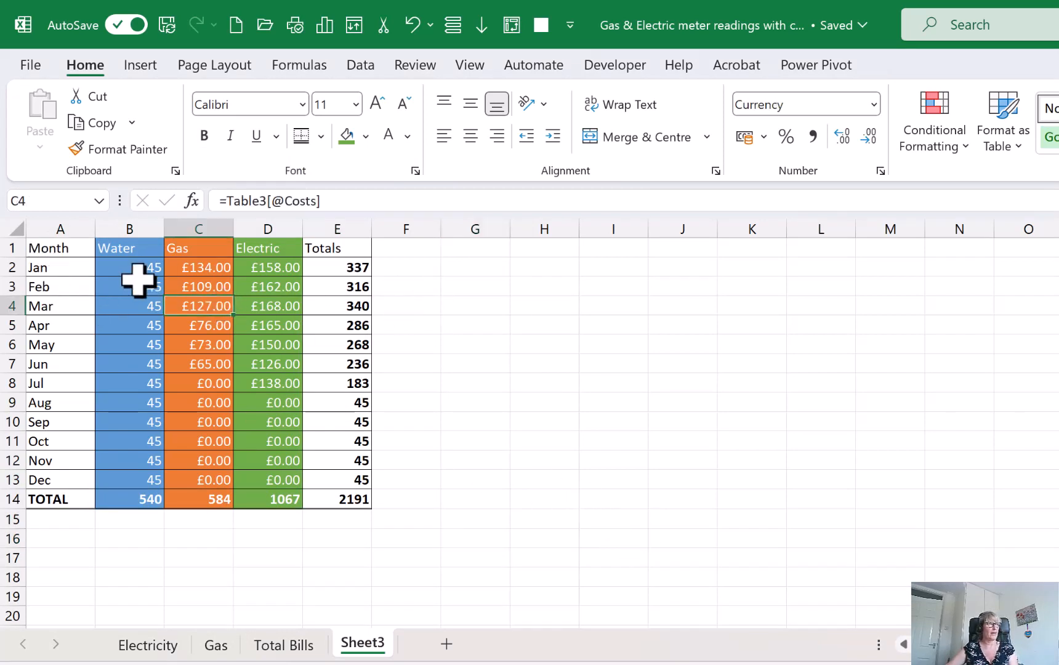
Insert a 3D clustered column chart of the monthly Water, Gas and Electric costs in A1:D13
drag(66, 249, 294, 479)
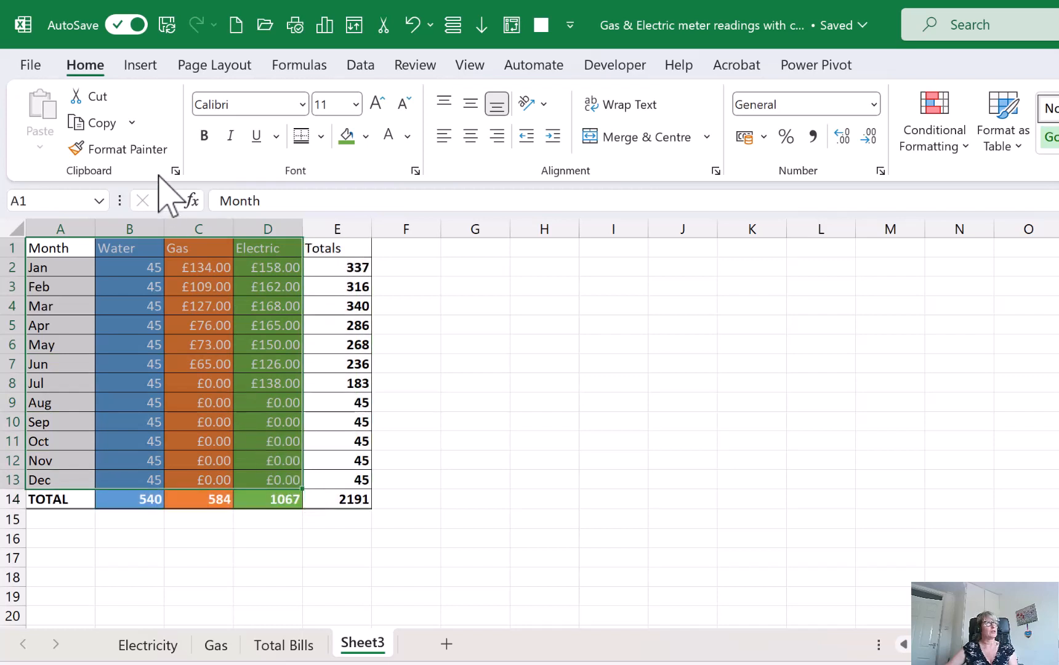
click(138, 65)
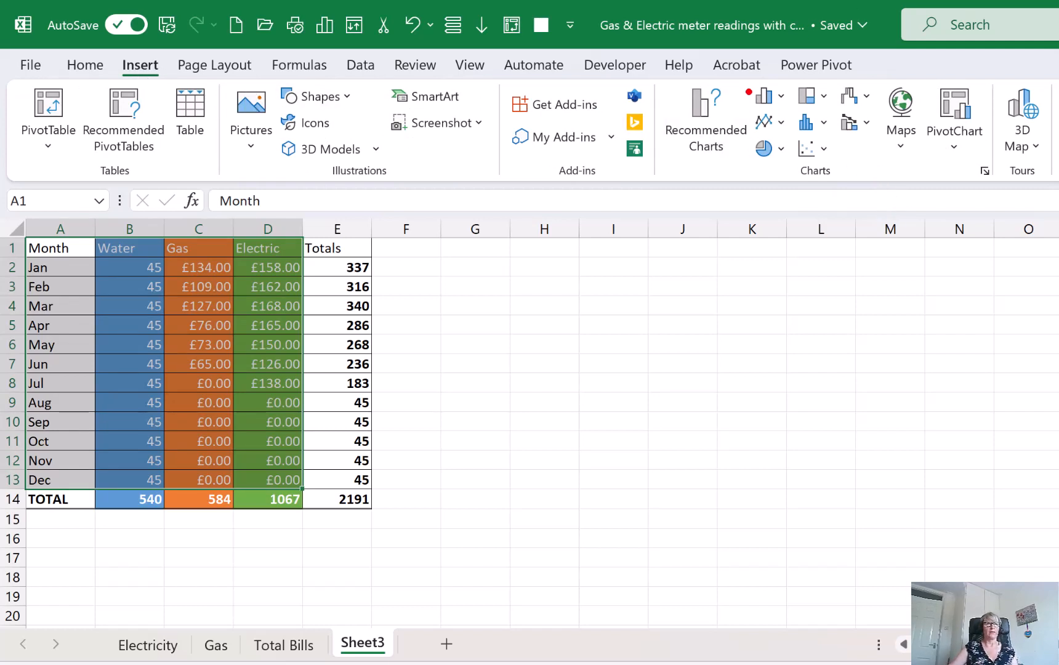
drag(731, 73, 796, 124)
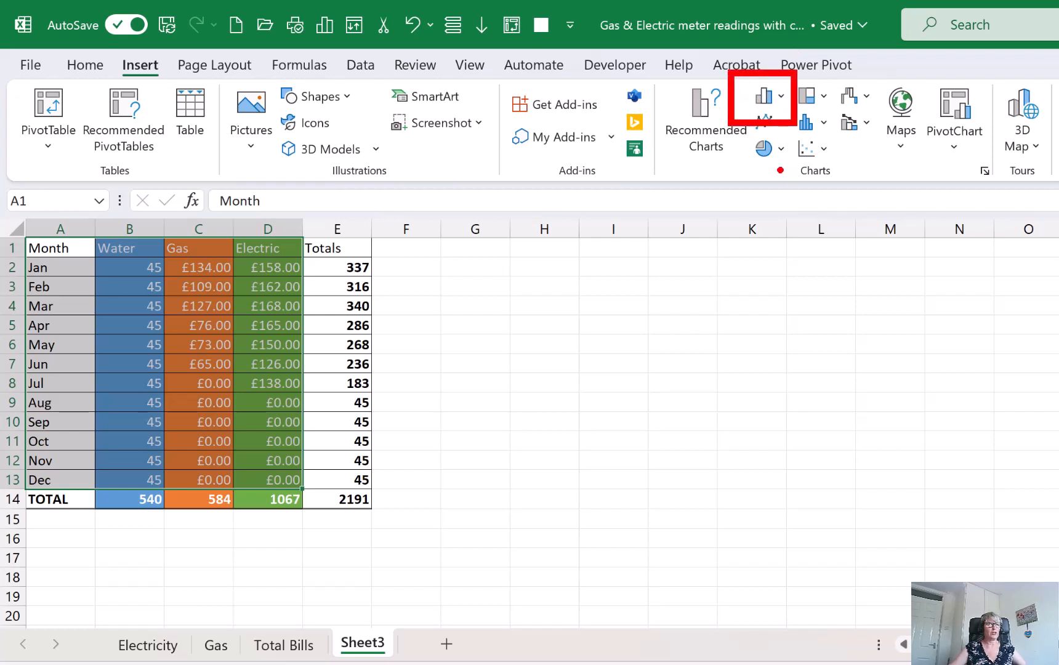
key(Escape)
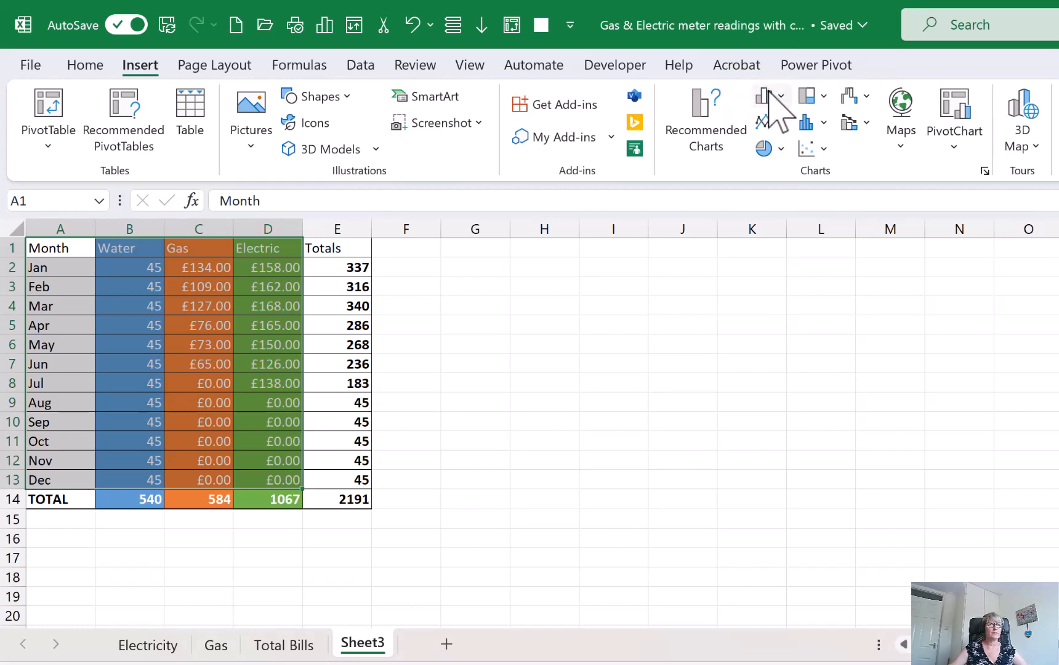
click(768, 96)
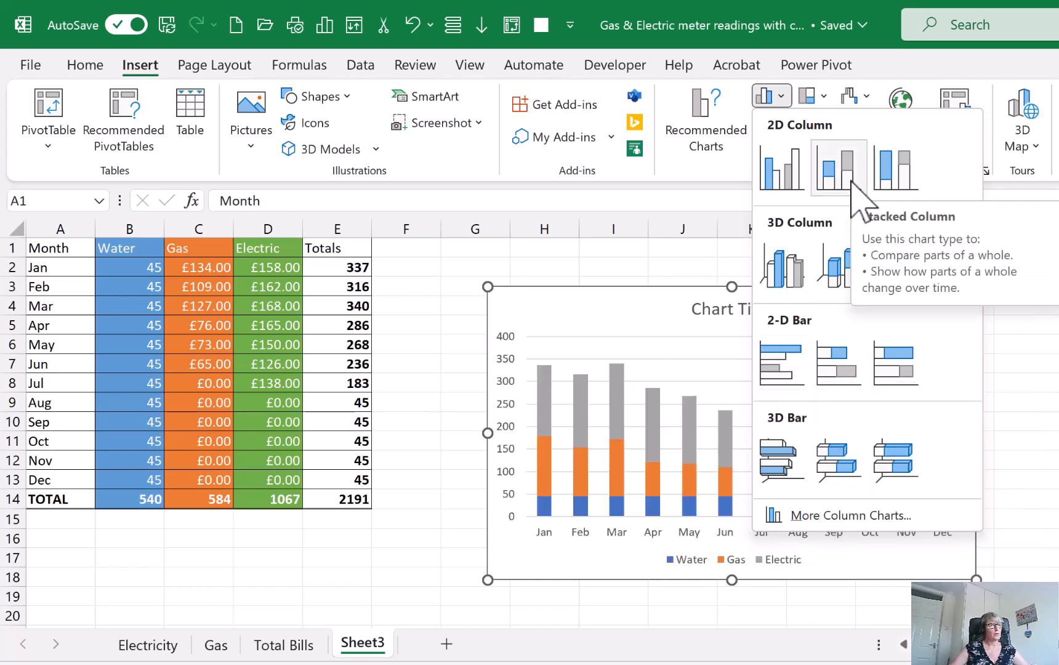
click(783, 271)
click(431, 425)
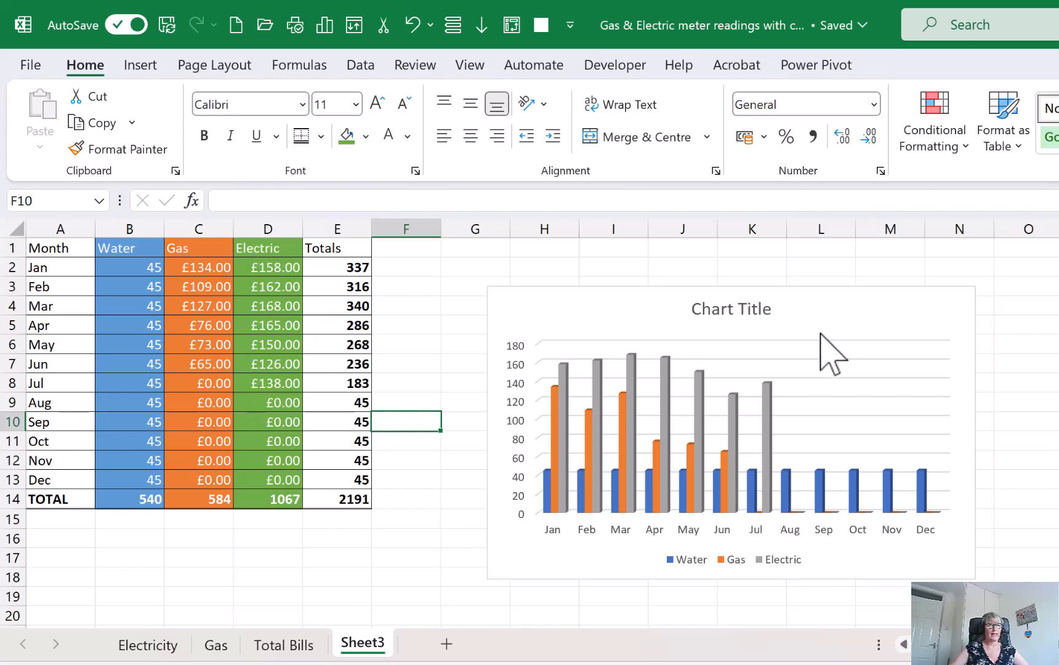
Move the chart next to the Totals column, level with the first row, and delete its title
click(818, 304)
drag(817, 304, 688, 266)
drag(735, 267, 757, 272)
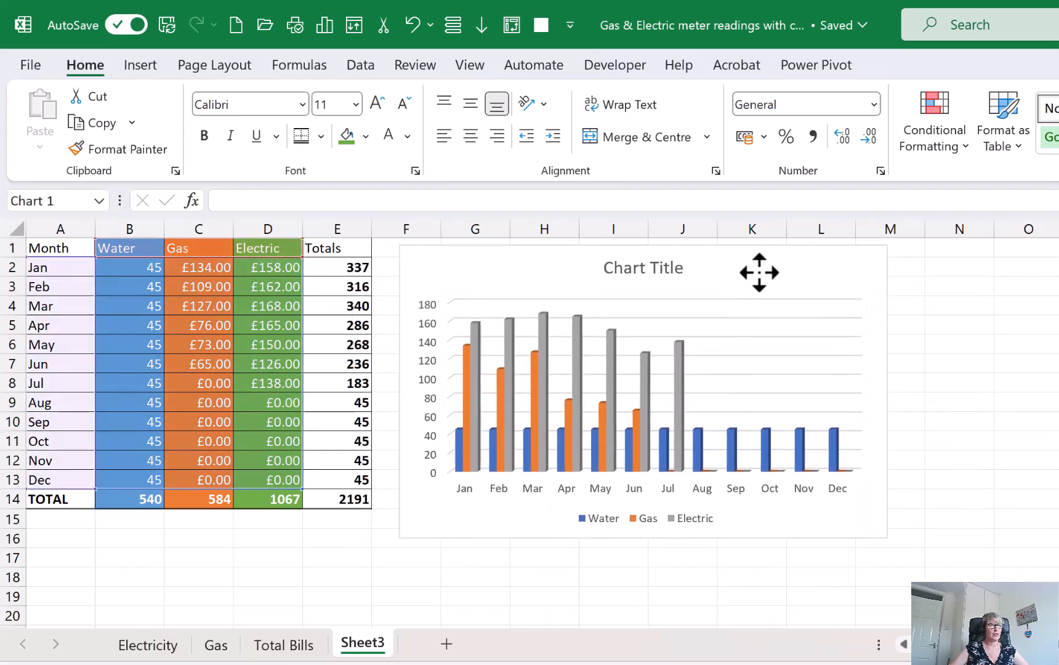
click(624, 277)
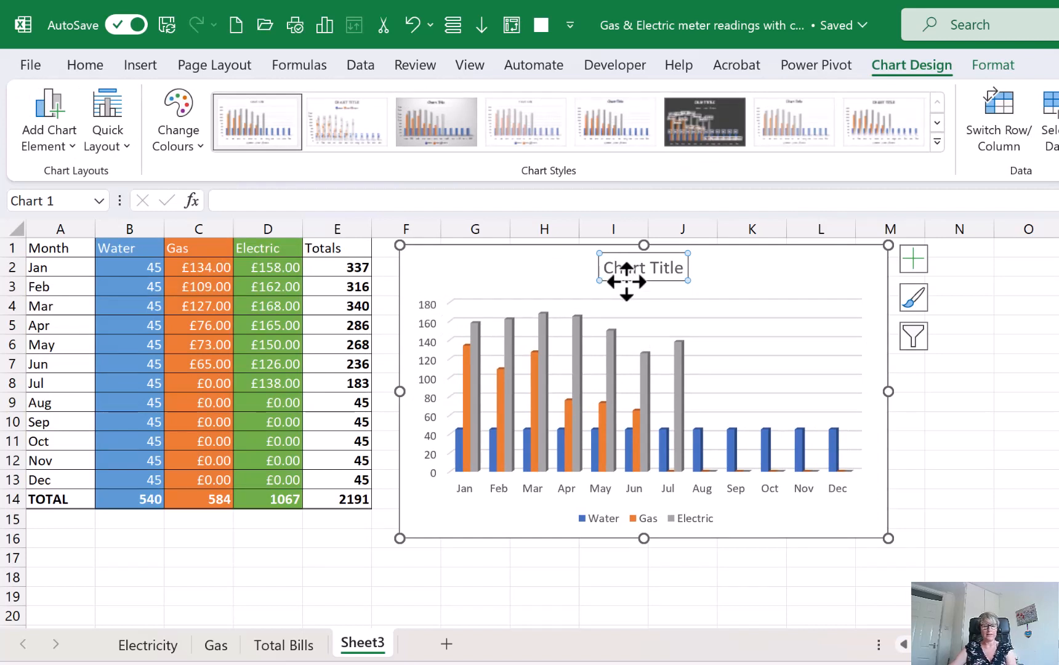
key(Delete)
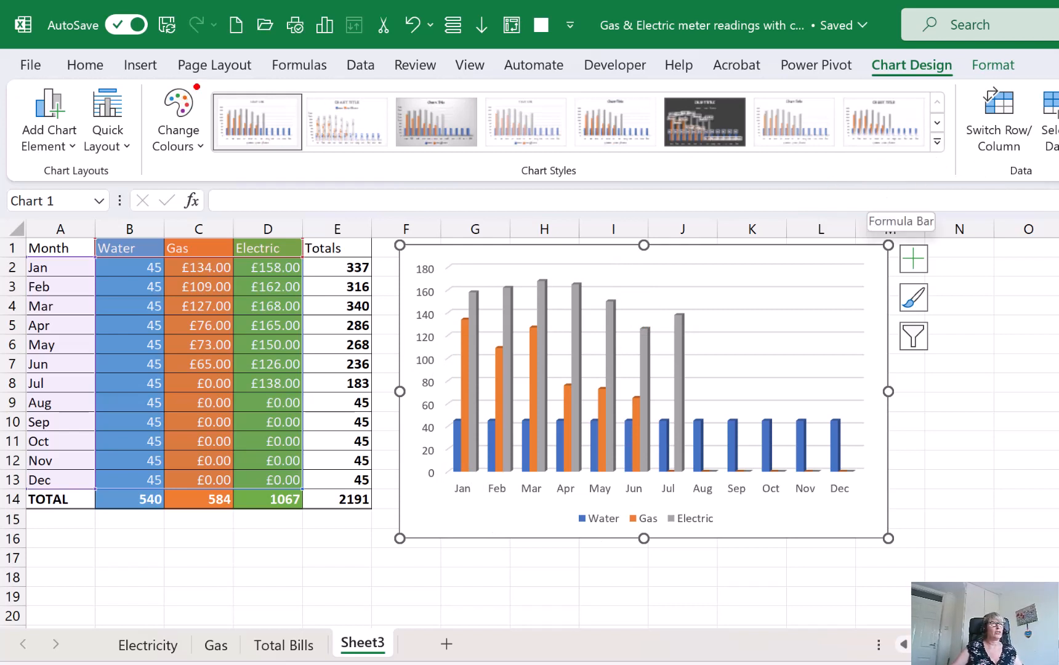
Apply the dark grey gradient chart style, the ninth in the style gallery, to the column chart
mouse_move(196, 86)
mouse_down()
mouse_move(295, 119)
mouse_move(806, 168)
mouse_move(958, 168)
mouse_up()
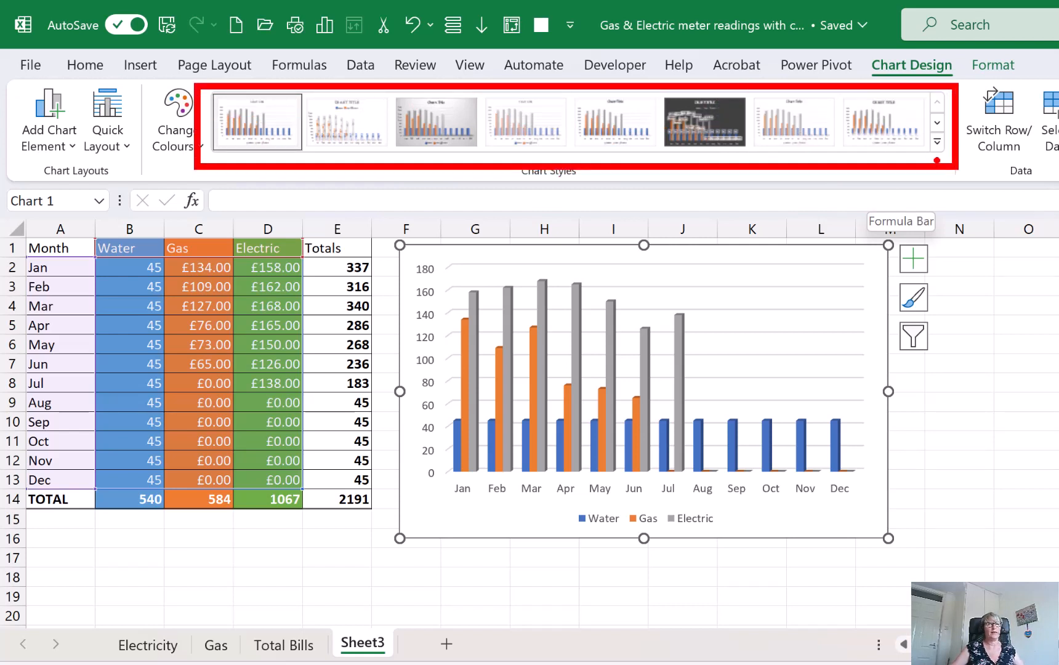
click(938, 142)
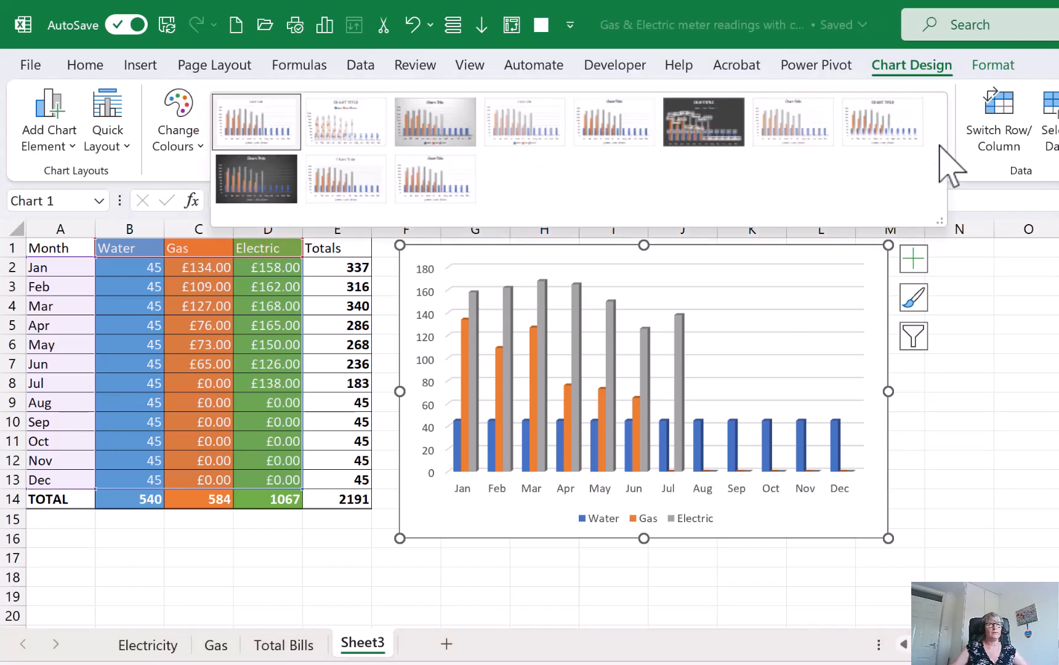
click(266, 198)
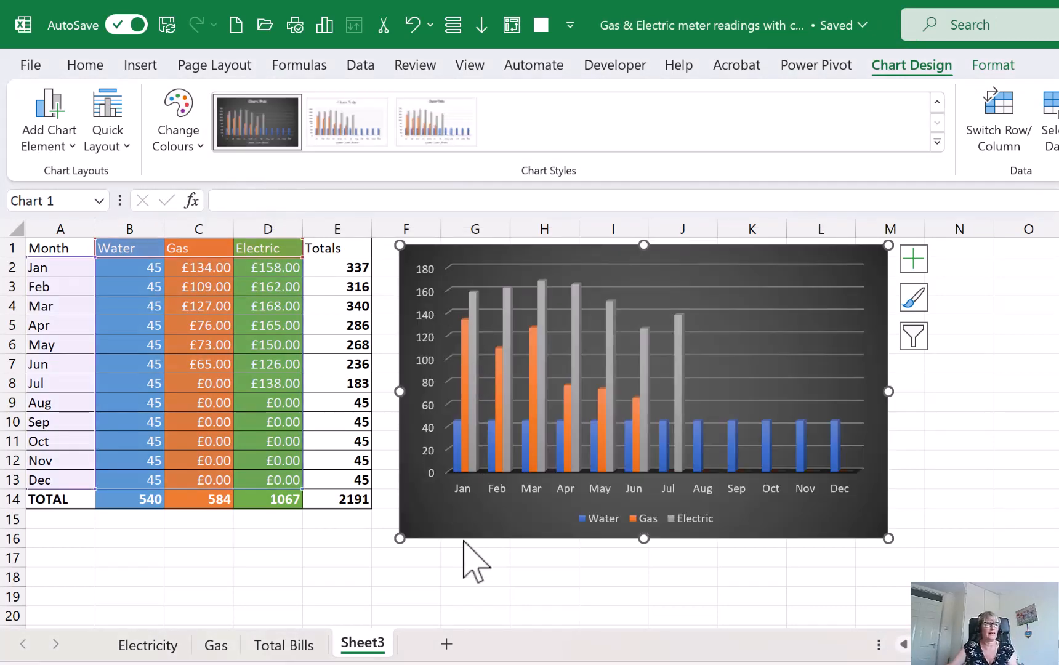
click(476, 593)
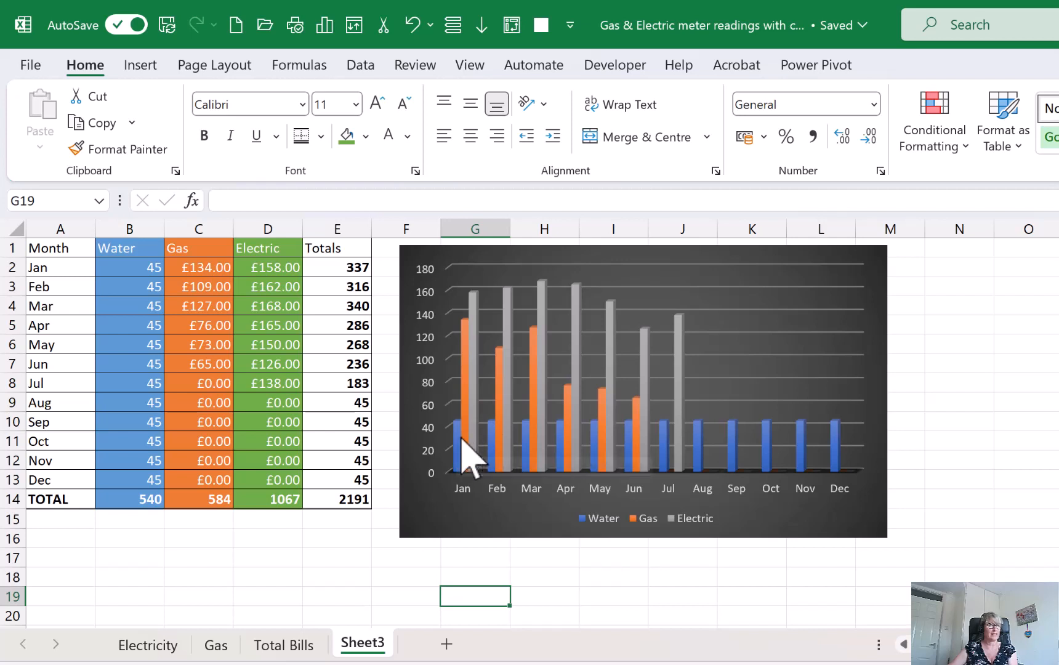
Fill the chart's Electric series with the green theme colour to match its table column
click(473, 303)
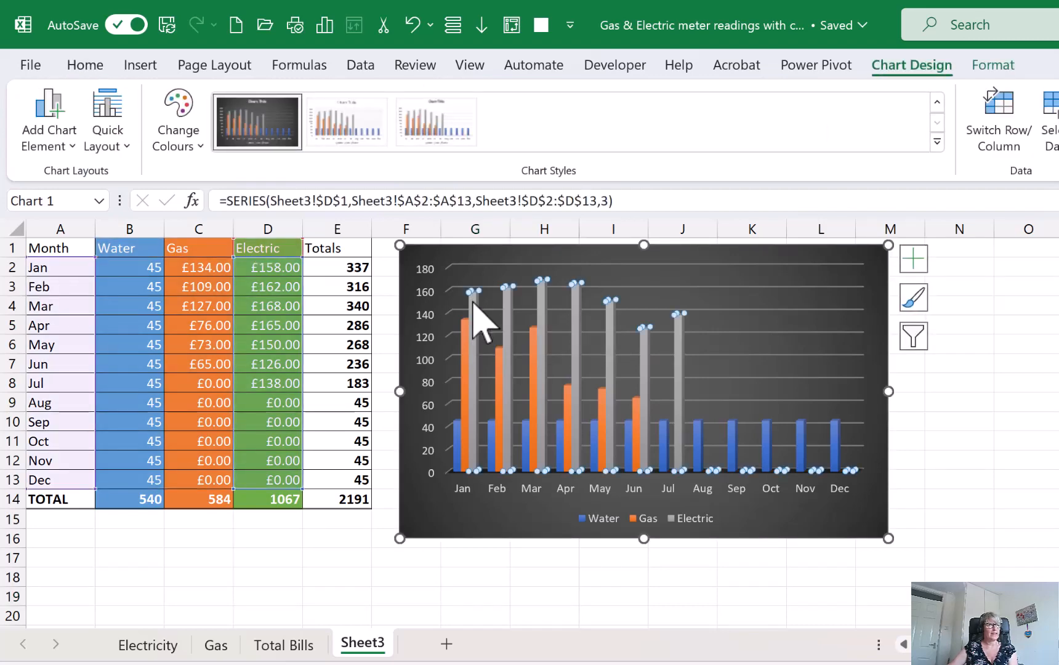
right_click(473, 300)
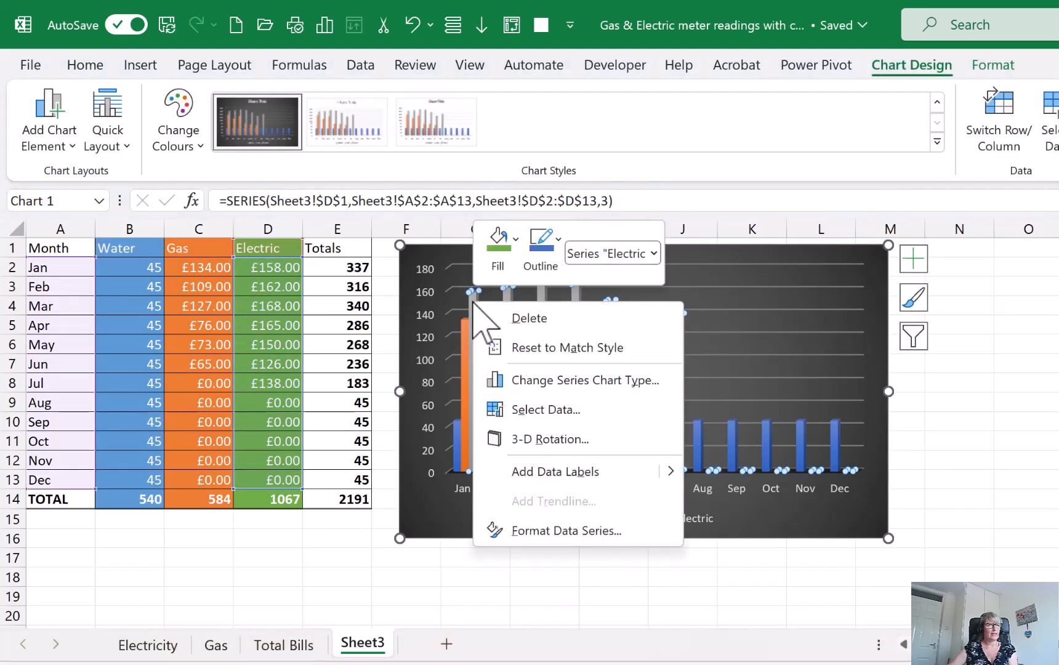
click(499, 243)
click(504, 236)
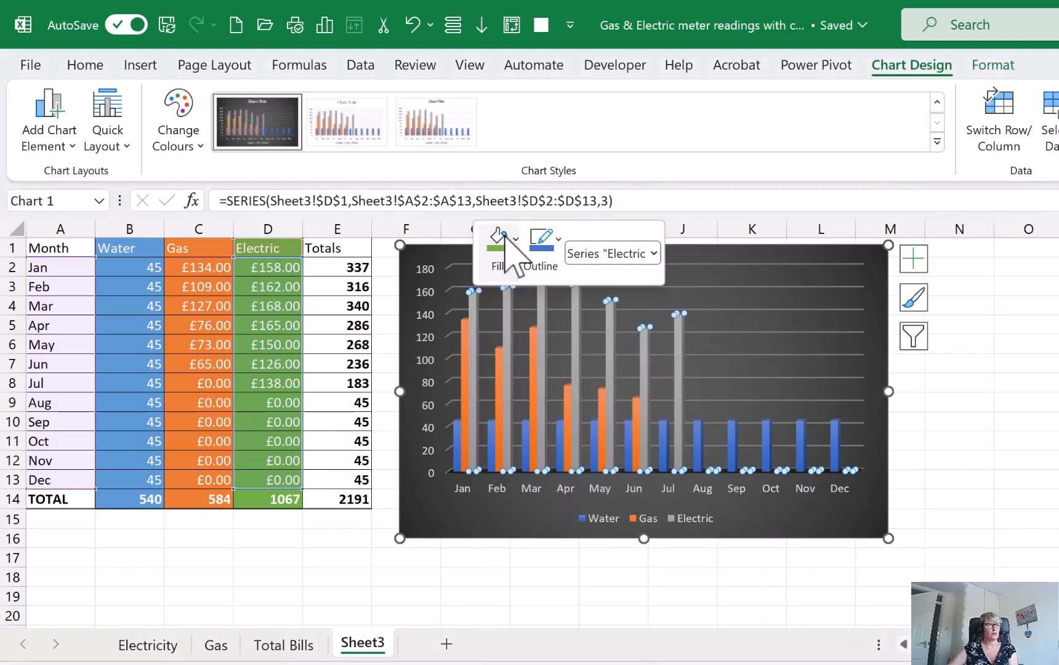
click(504, 237)
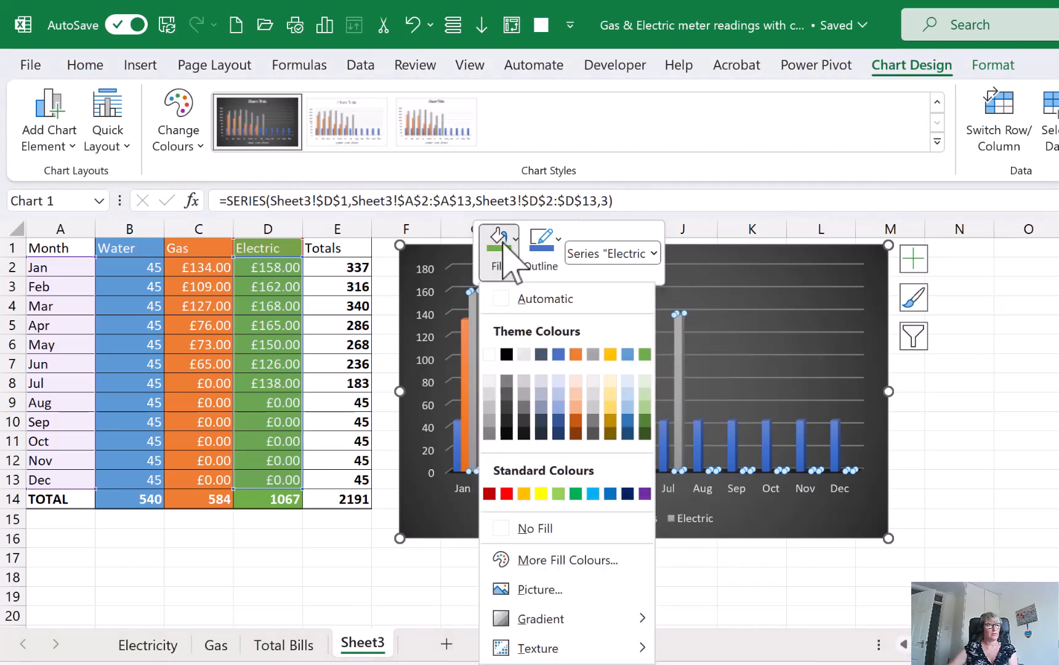
click(644, 354)
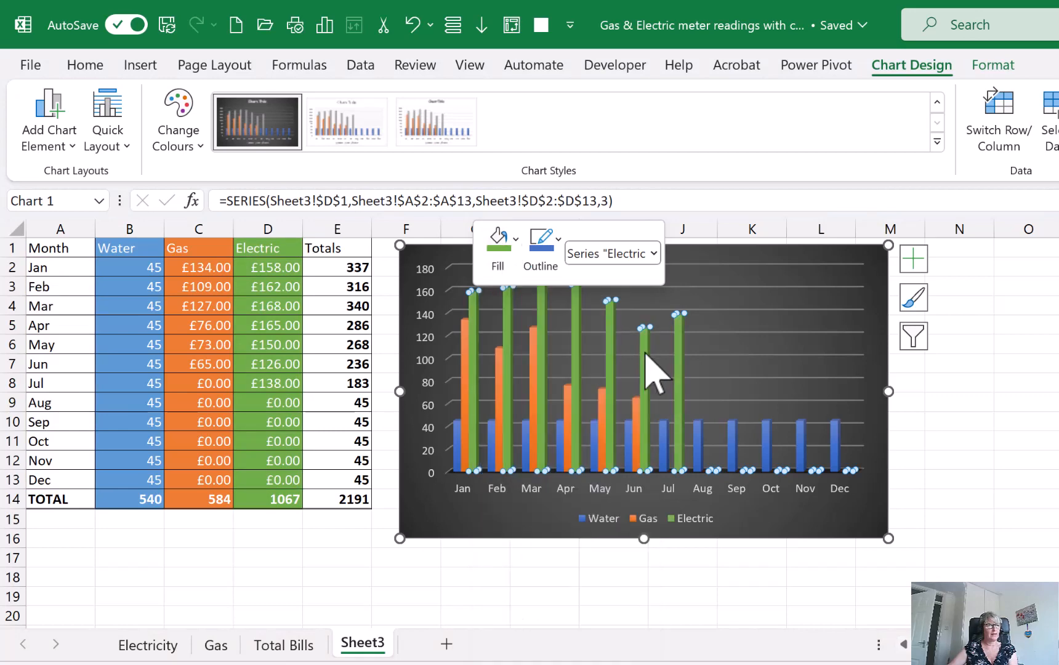
click(555, 556)
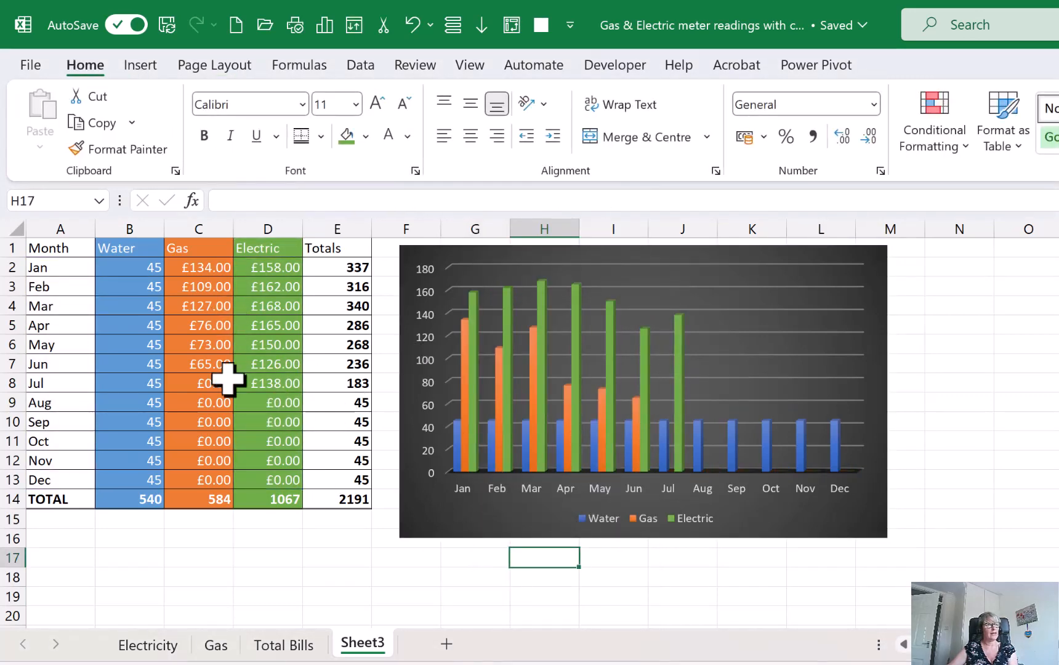
On the Gas sheet, enter 27500 as the July meter reading for 2023 in K8
click(307, 545)
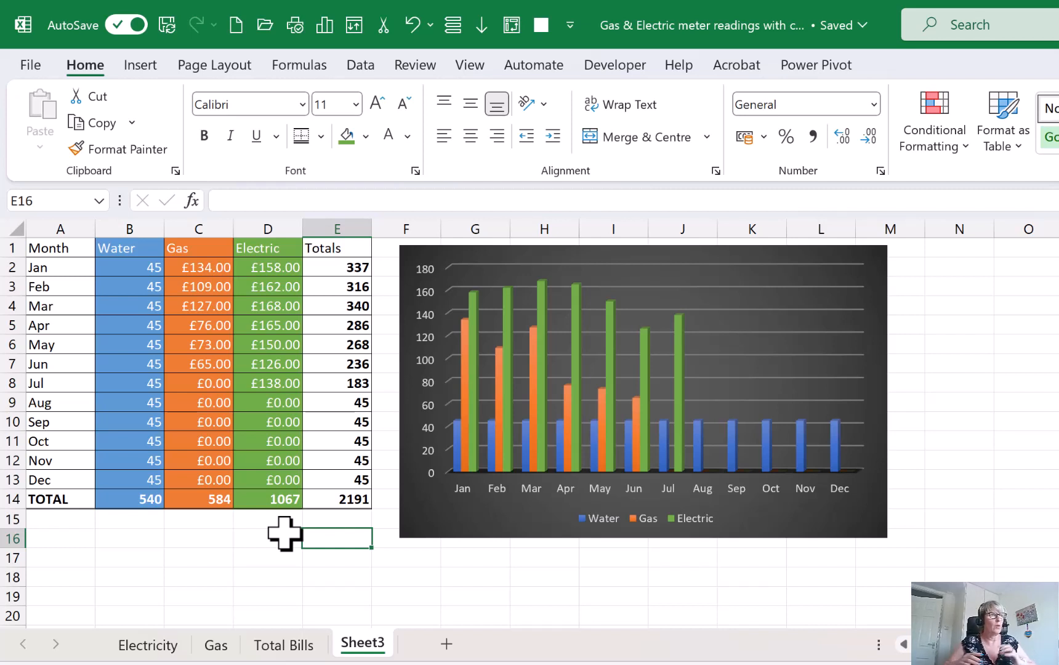
click(217, 397)
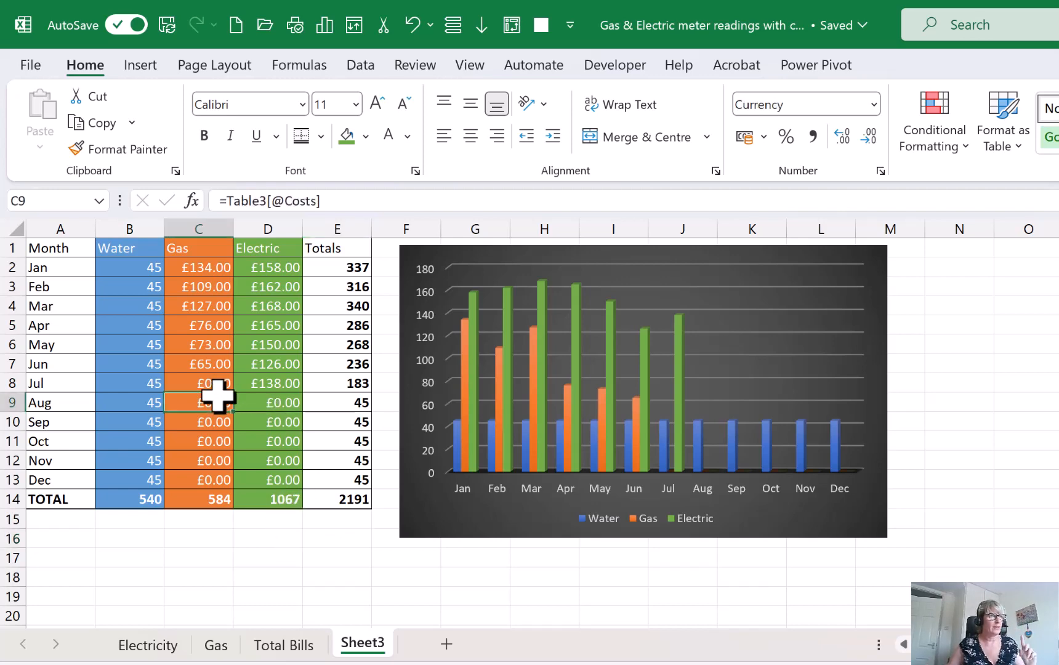
click(210, 651)
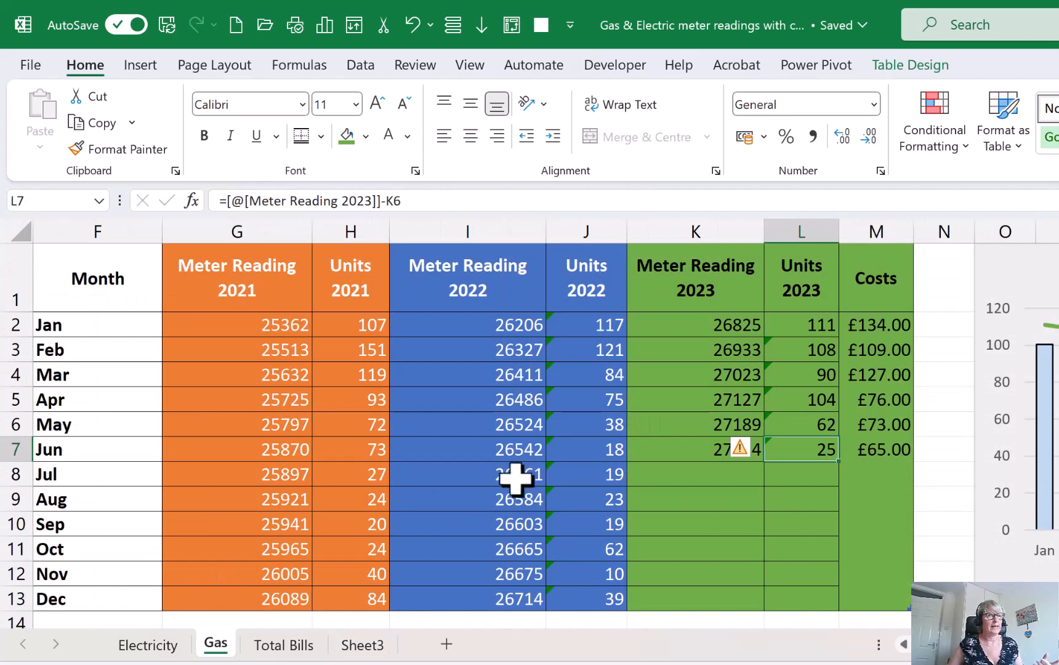
click(643, 475)
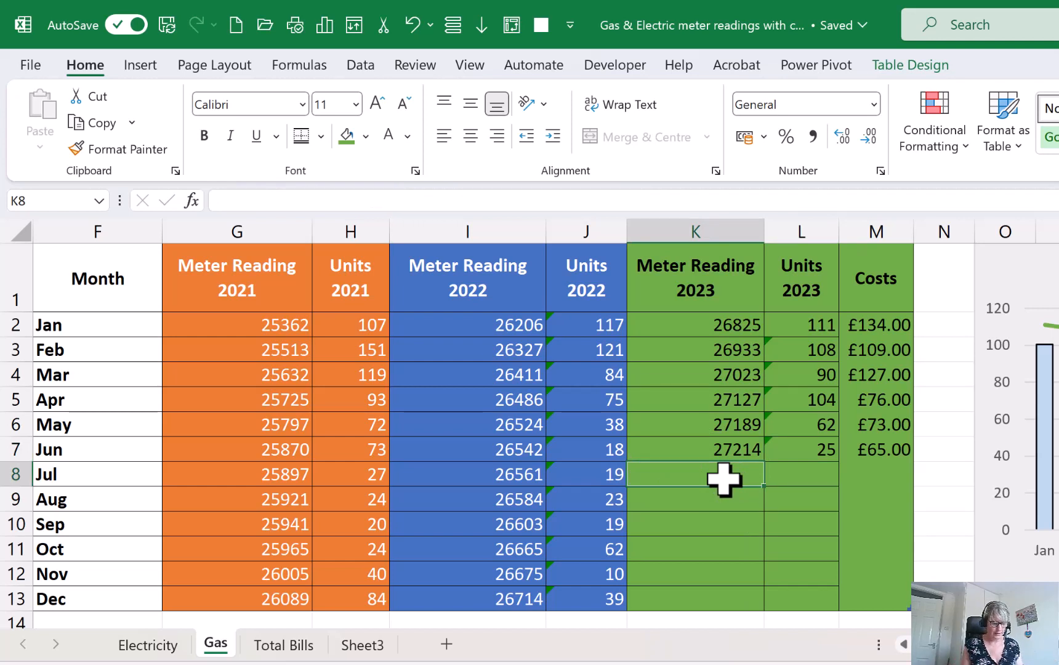
text(27)
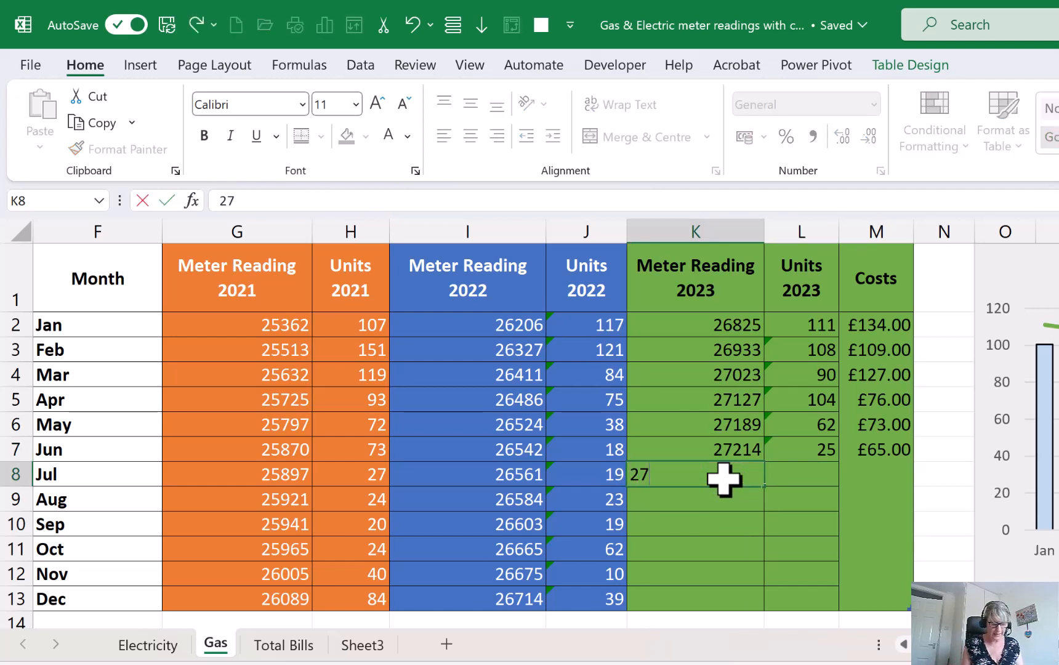
text(500)
key(Tab)
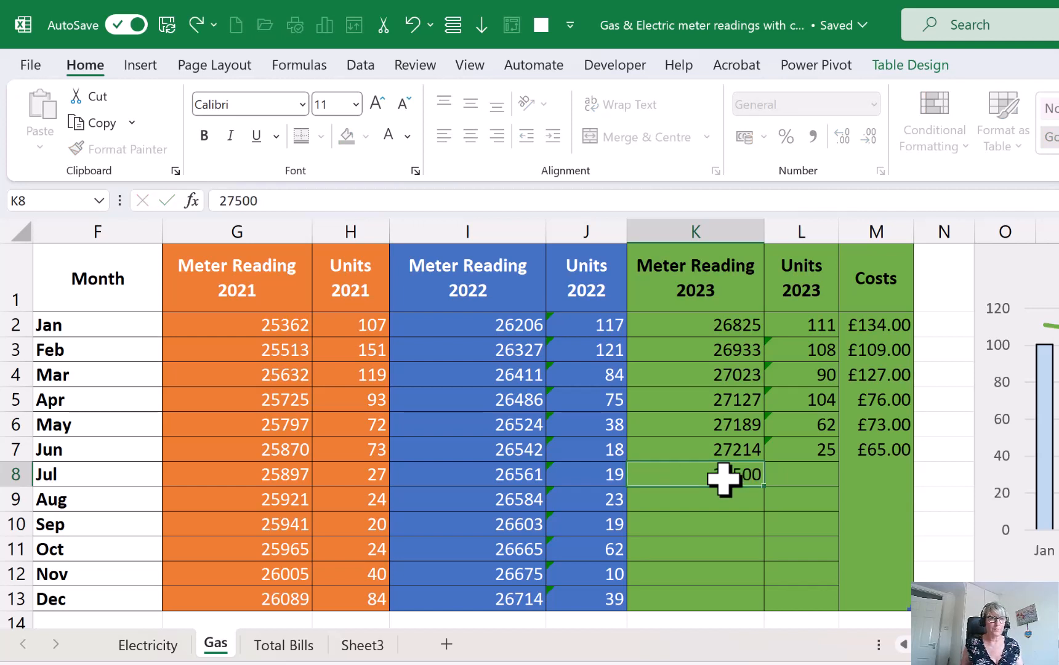
Copy the Units 2023 formula from L7 down to July in L8 and enter 200 as July's cost in M8
click(819, 451)
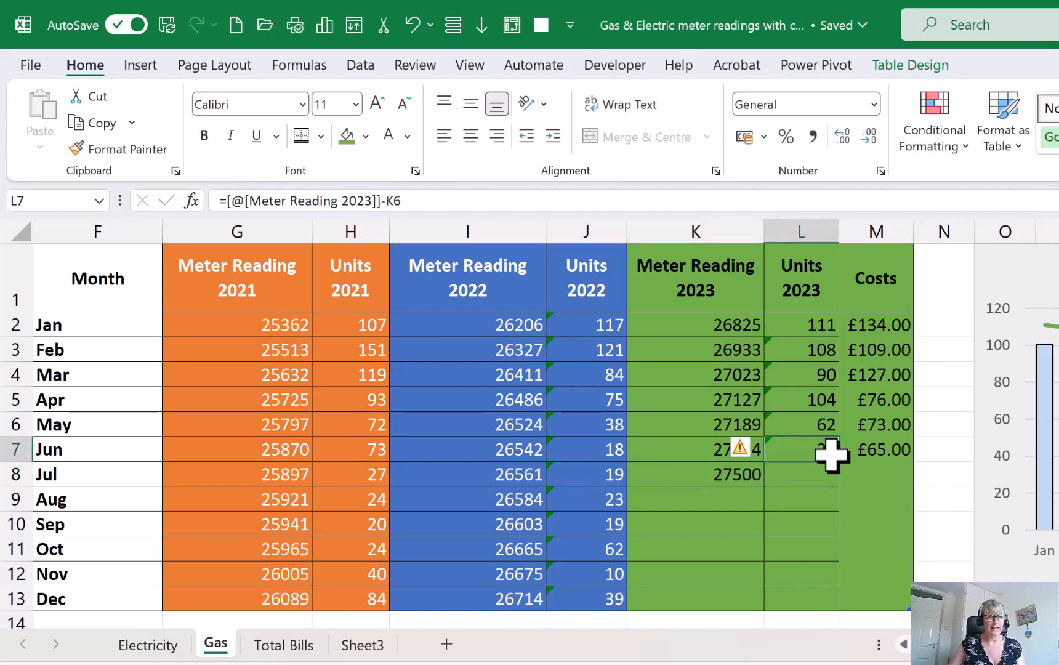
drag(839, 463, 843, 487)
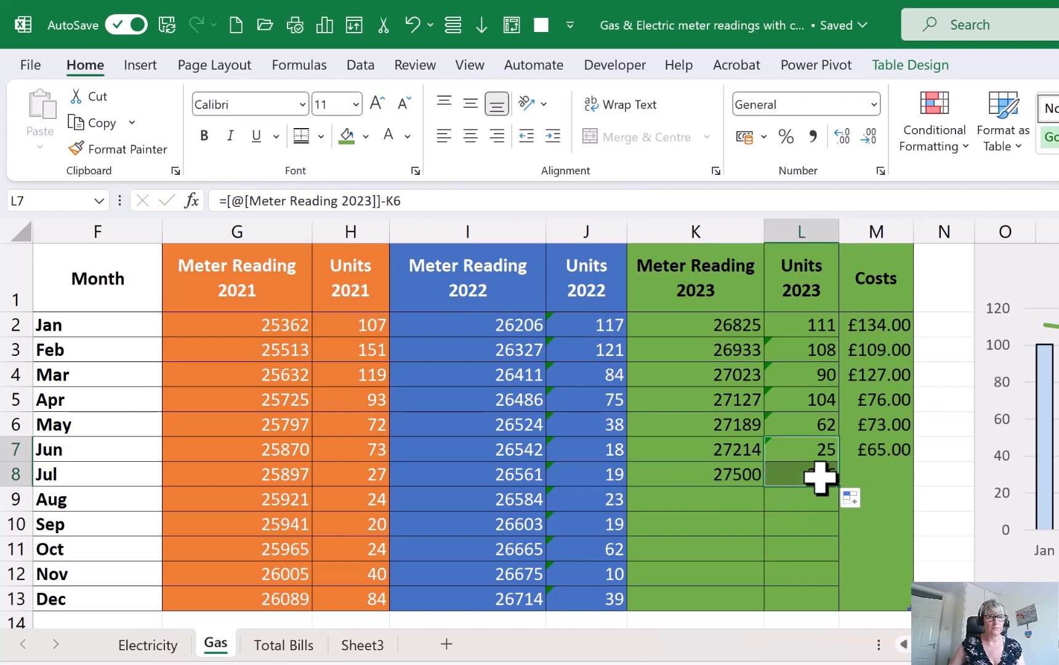
click(884, 475)
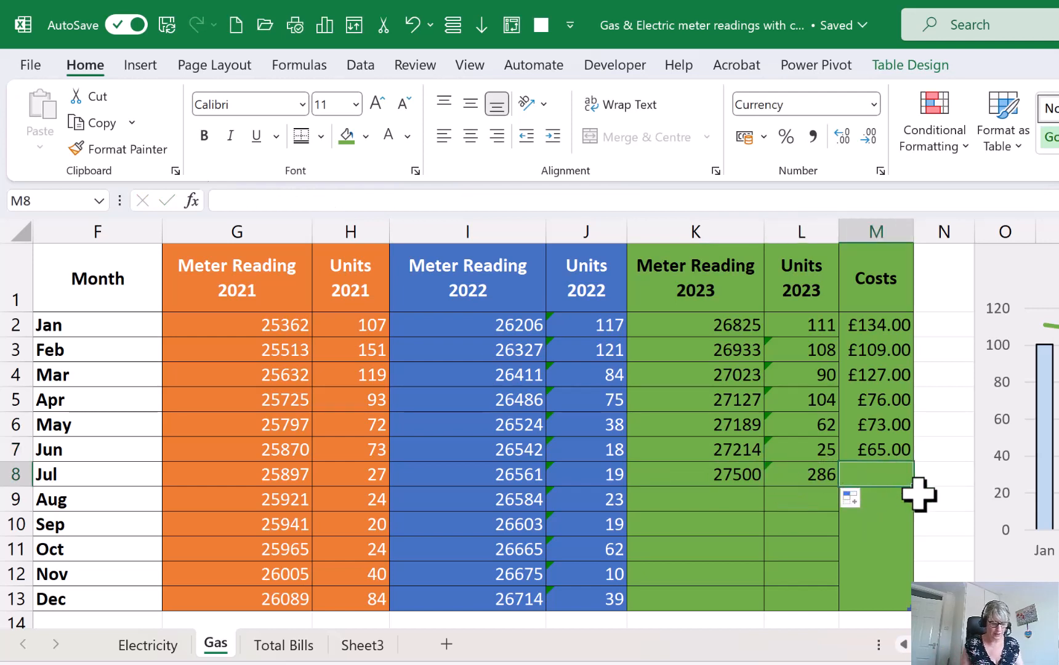
text(200)
key(Return)
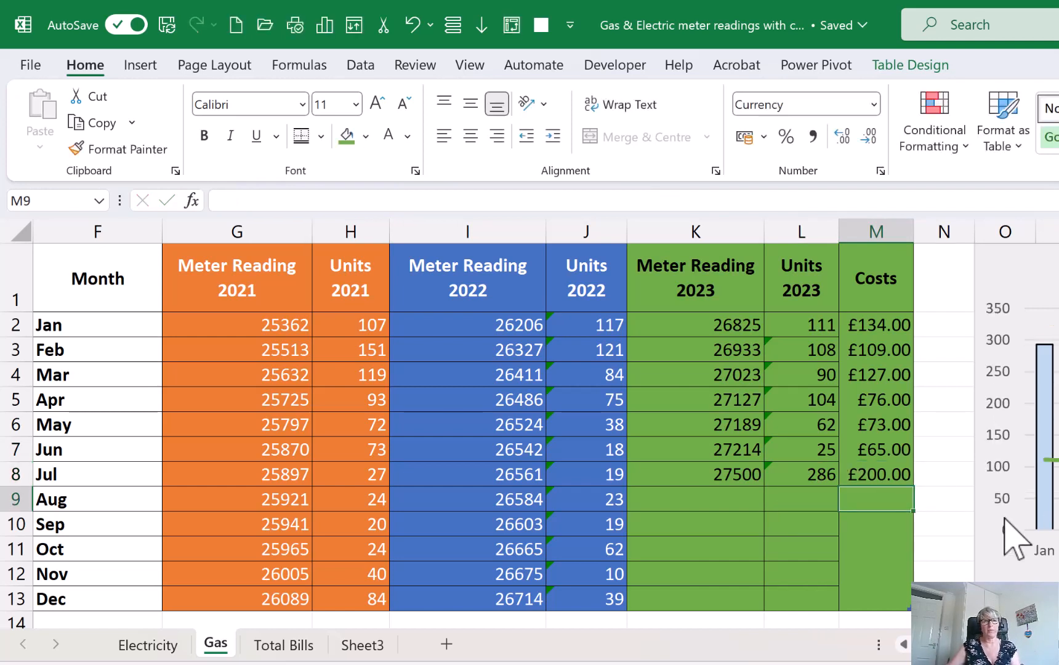
Examine July's gas cost in the Total Bills sheet's table and its column in the chart
click(296, 648)
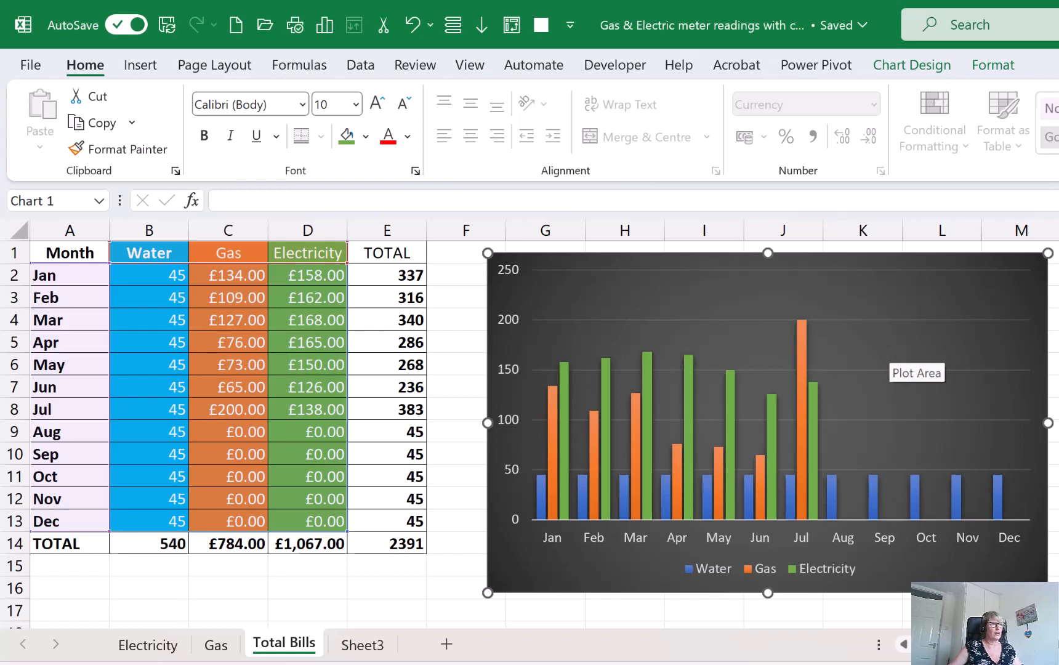
mouse_move(110, 415)
mouse_down()
mouse_move(200, 421)
mouse_move(304, 404)
mouse_move(308, 393)
mouse_up()
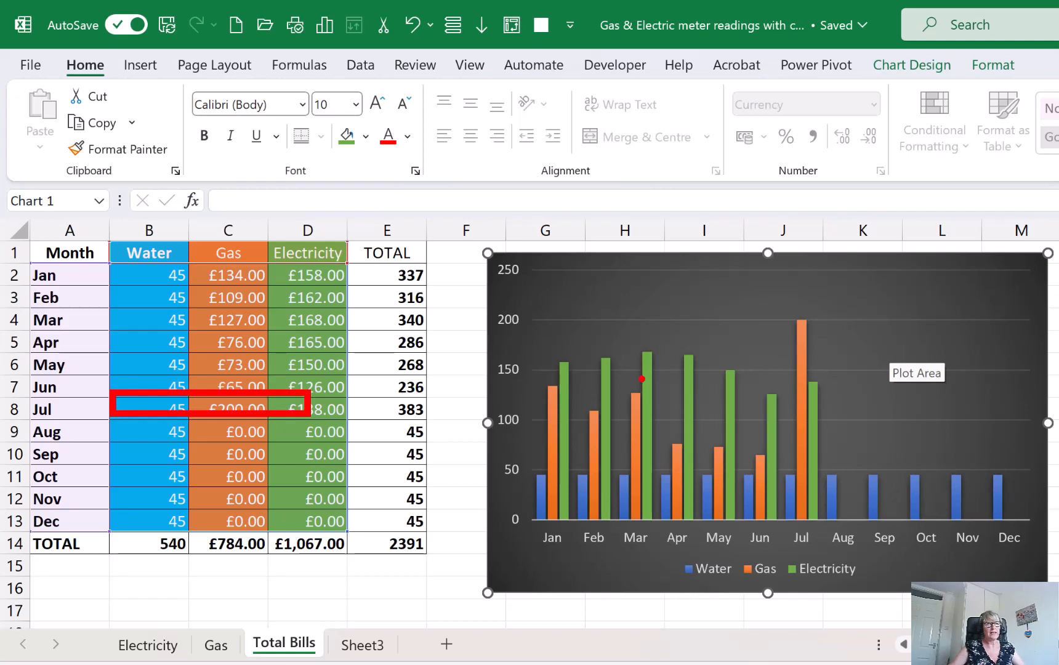
key(Escape)
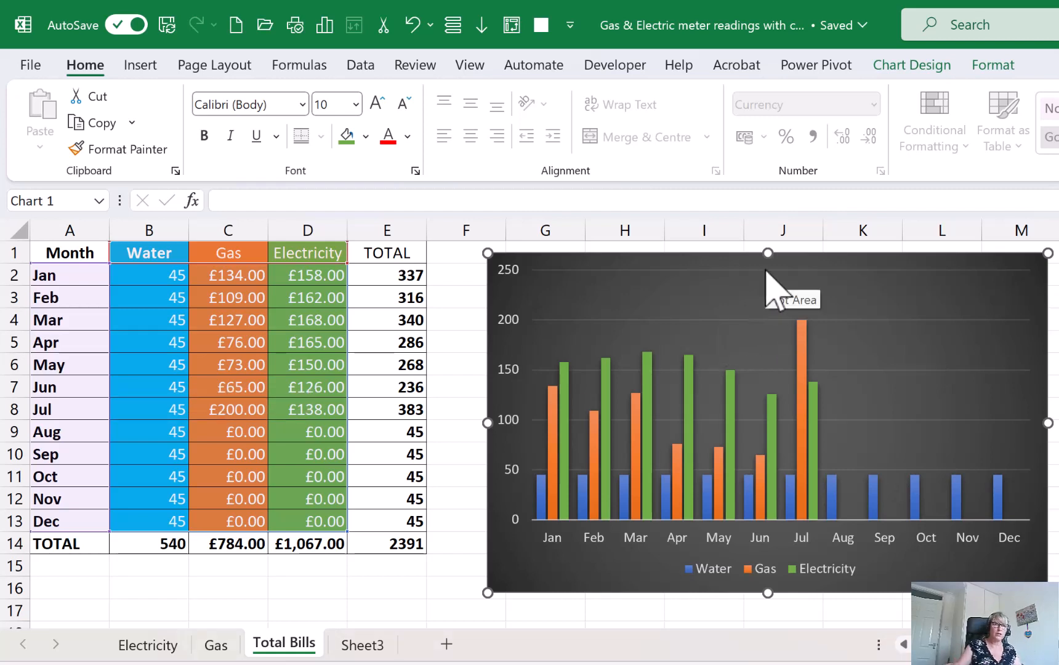
mouse_move(730, 238)
mouse_down()
mouse_move(790, 315)
mouse_move(762, 310)
mouse_move(795, 319)
mouse_up()
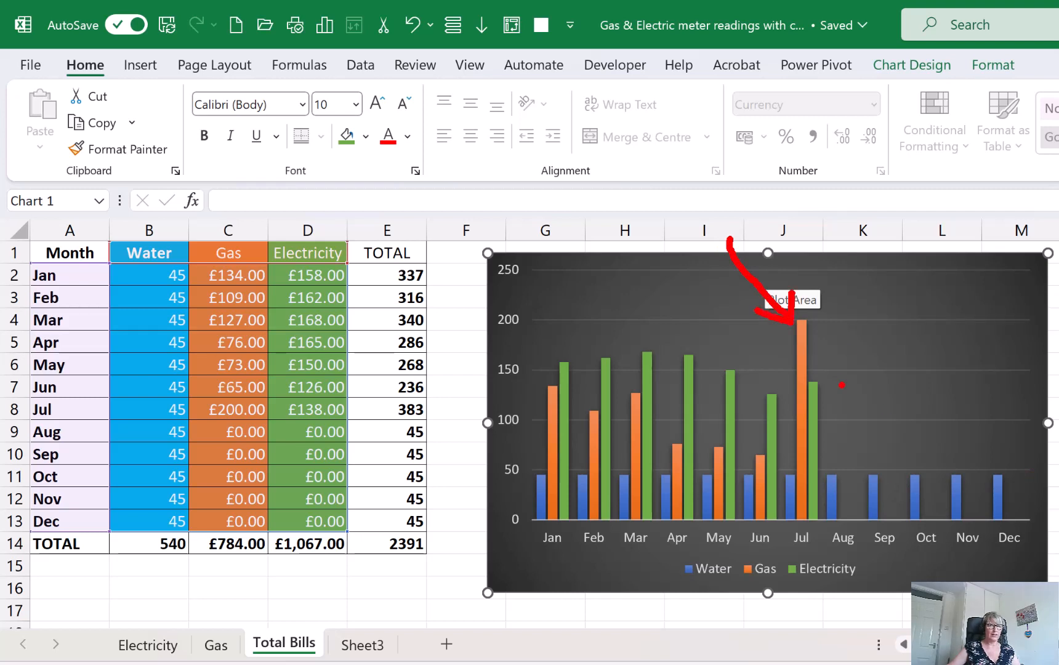